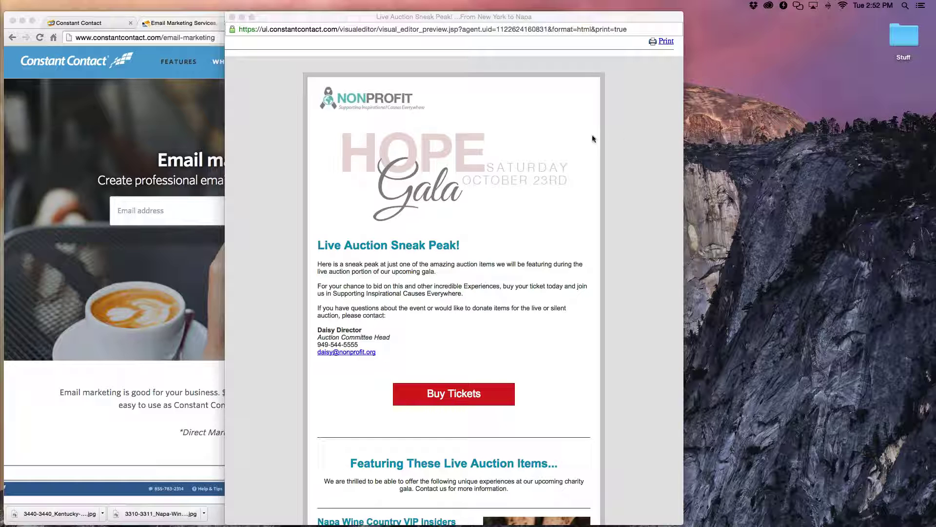
Skim the Live Auction Sneak Peak email preview, and move it aside briefly to view the Constant Contact email marketing page.
scroll(587, 156, down, 5)
scroll(588, 158, down, 6)
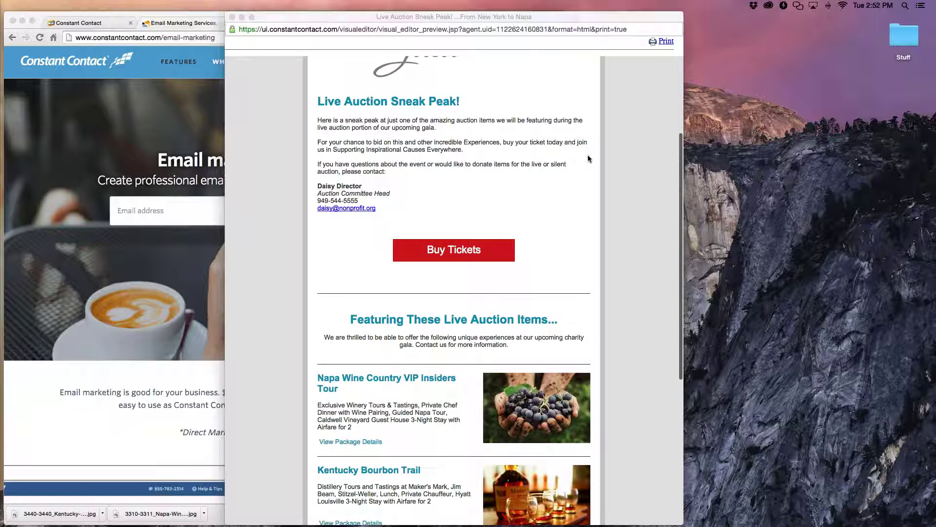
scroll(588, 158, up, 11)
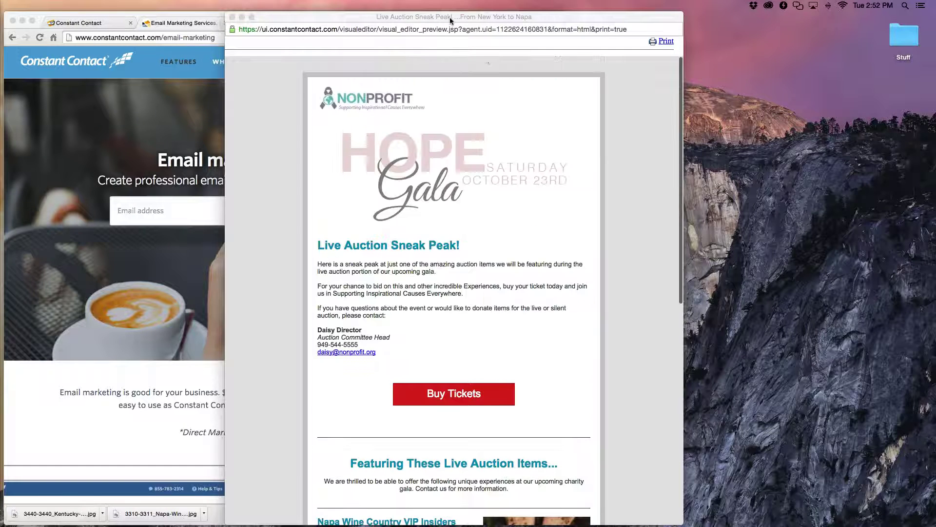
drag(487, 16, 737, 4)
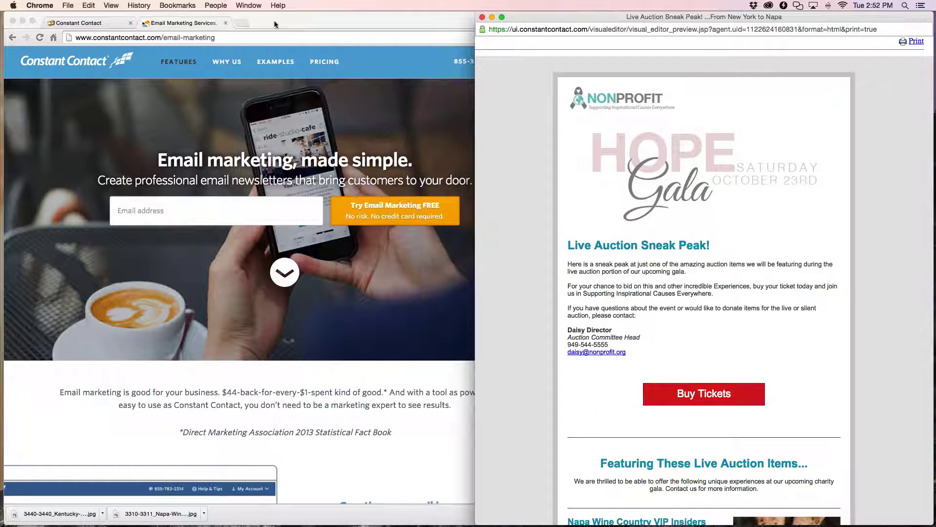
click(276, 20)
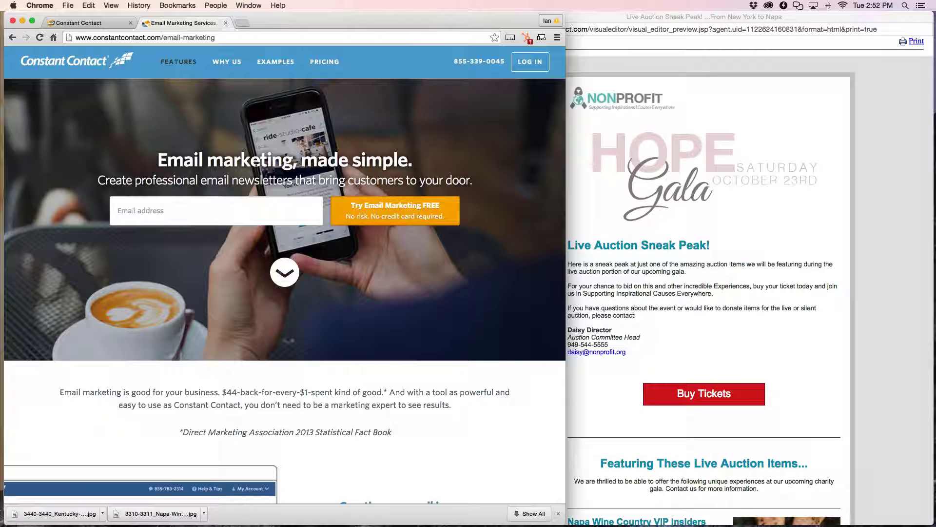
drag(593, 16, 312, 17)
Examine the Hope Gala email preview from the logo and header through the intro text, Buy Tickets button and featured live auction items.
scroll(519, 277, down, 5)
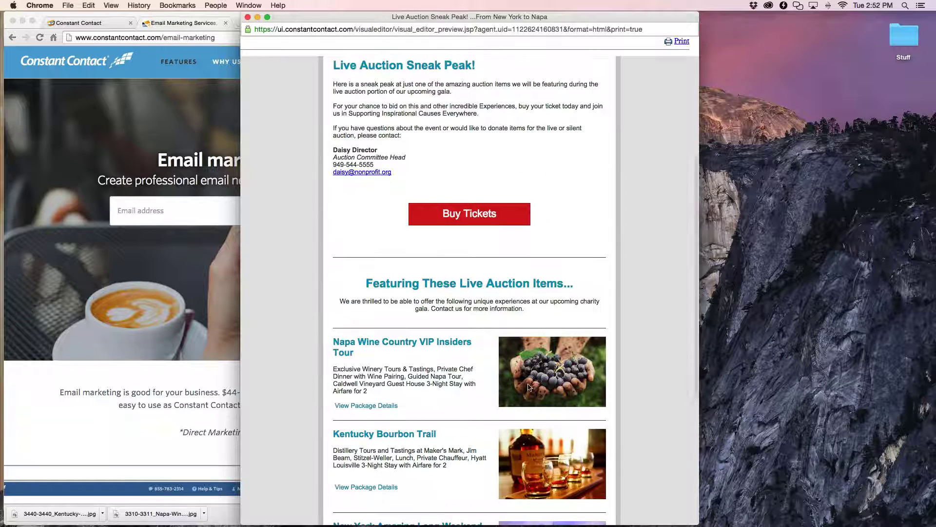
scroll(466, 355, down, 2)
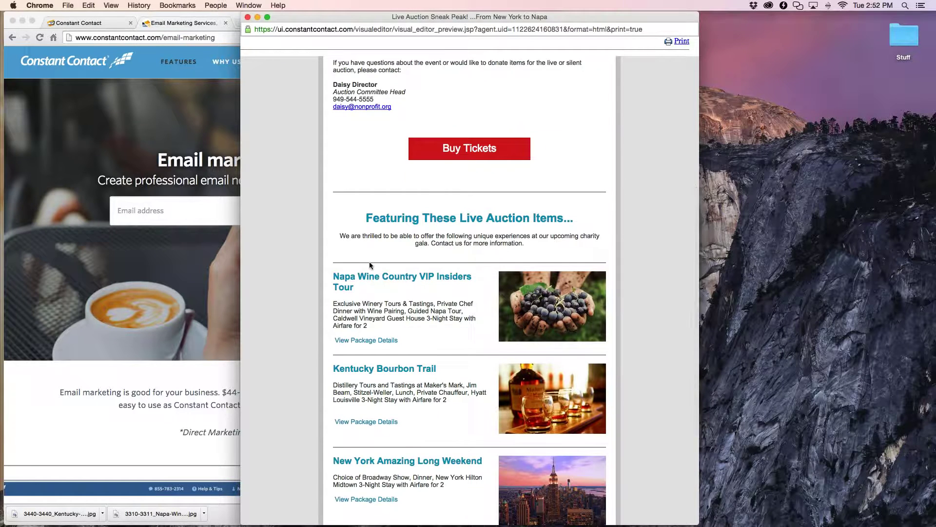
scroll(504, 203, up, 6)
scroll(504, 205, up, 1)
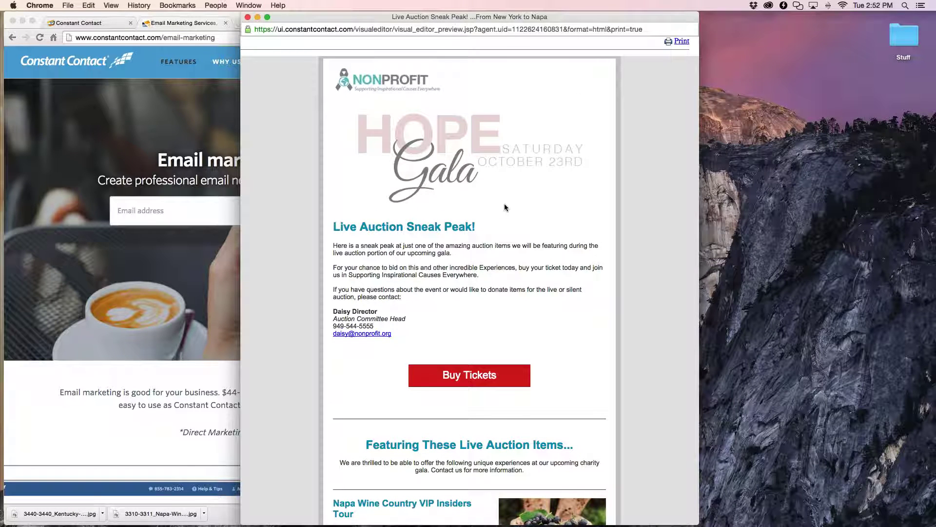
scroll(505, 204, up, 1)
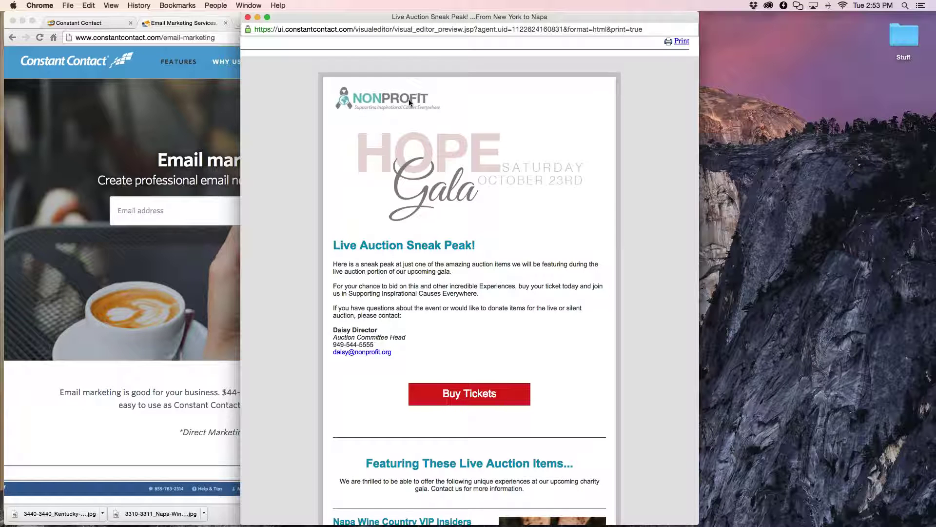
scroll(406, 114, down, 1)
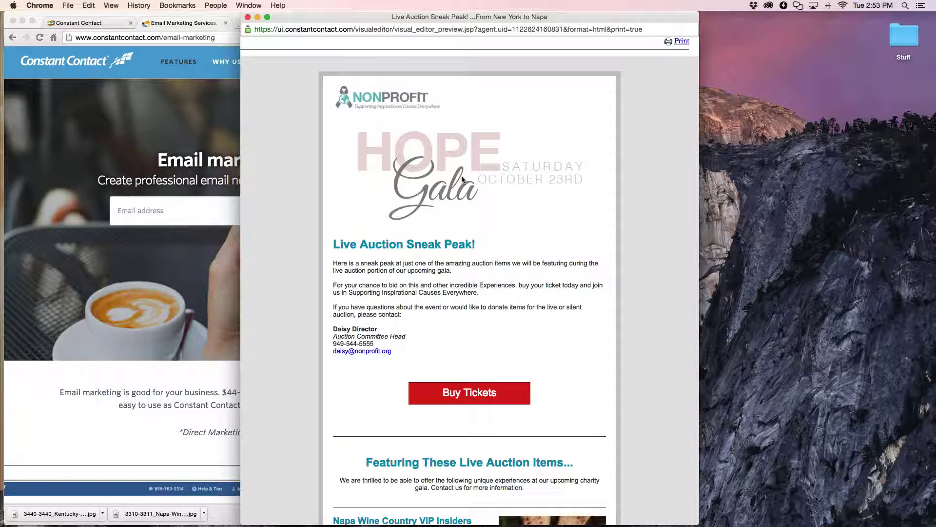
scroll(480, 180, down, 1)
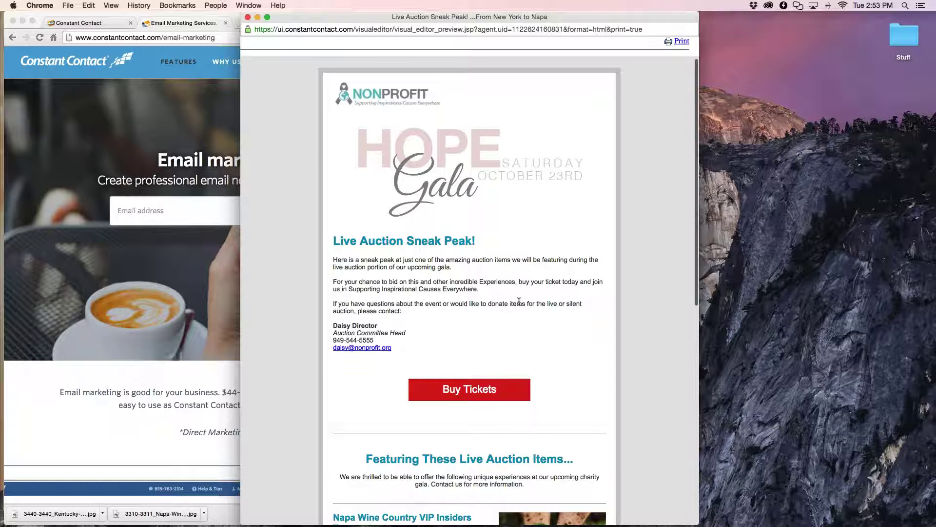
scroll(519, 301, down, 2)
scroll(519, 301, down, 1)
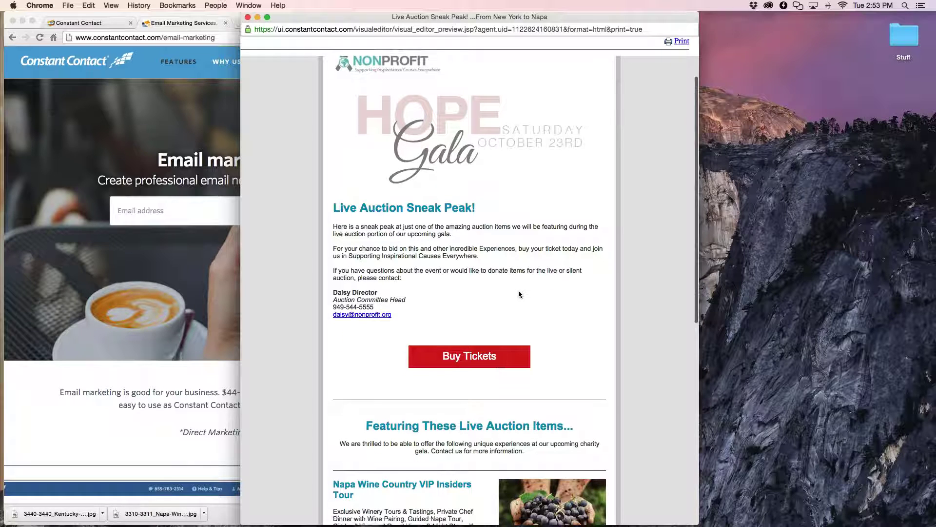
scroll(515, 257, down, 5)
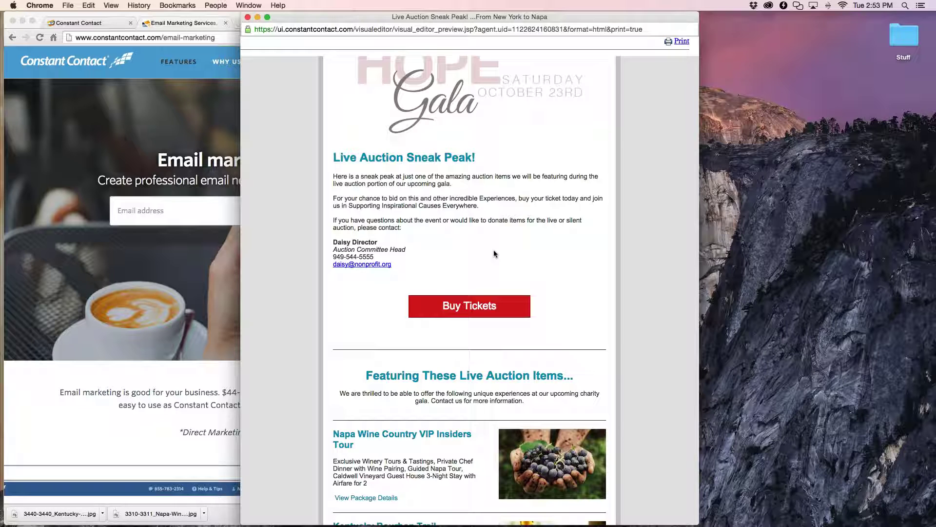
scroll(557, 305, down, 3)
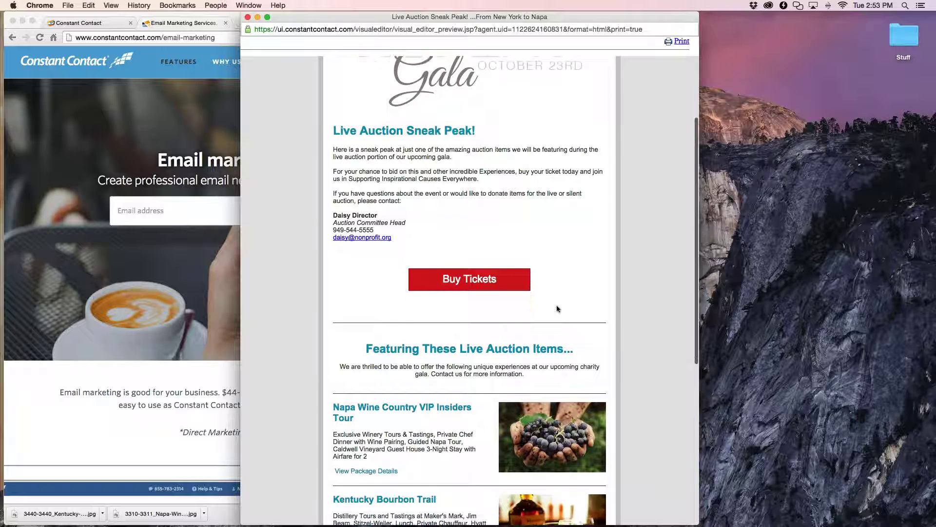
scroll(562, 306, down, 5)
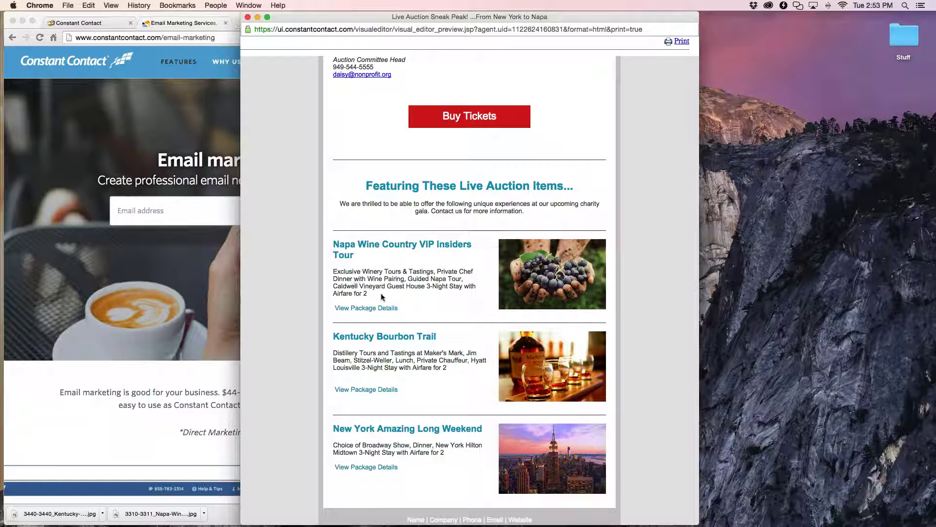
scroll(375, 288, down, 1)
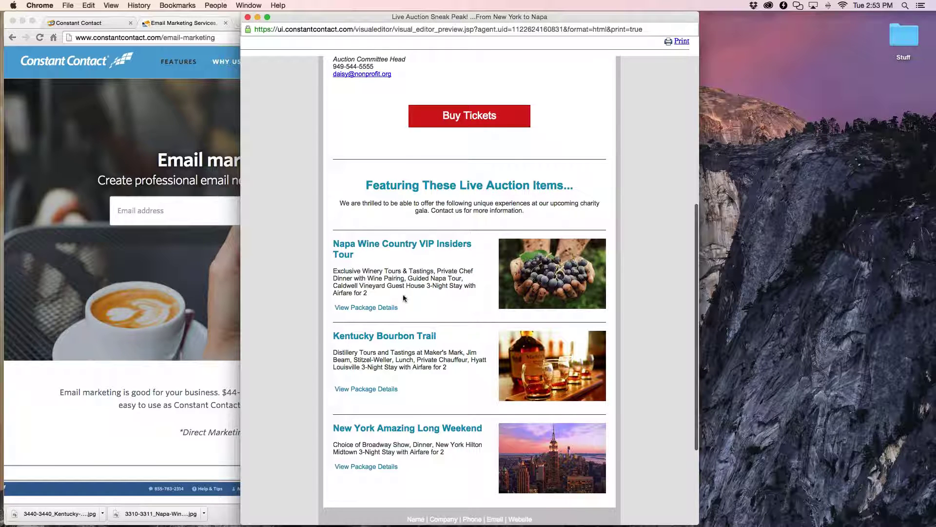
Open the package details of the Napa Wine Country VIP Insiders Tour and review the PDF flyer.
click(384, 309)
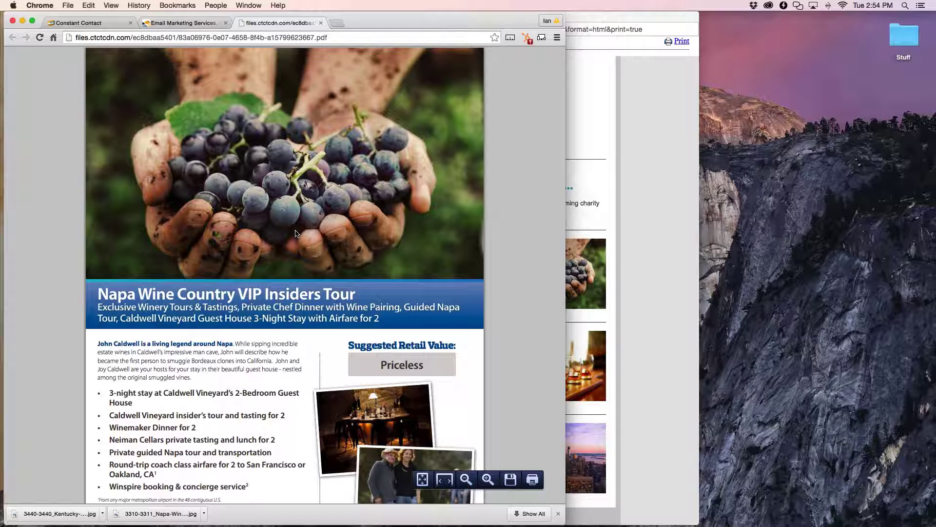
scroll(299, 250, down, 3)
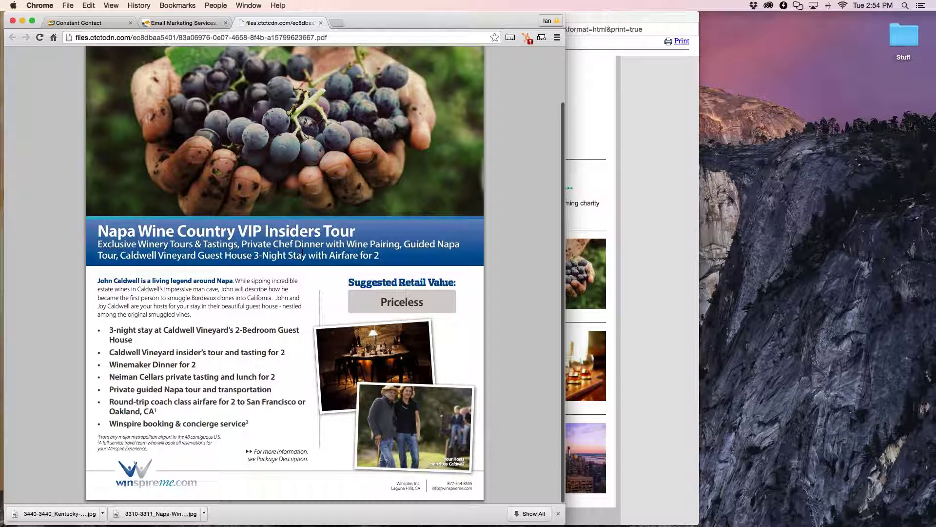
scroll(302, 252, up, 3)
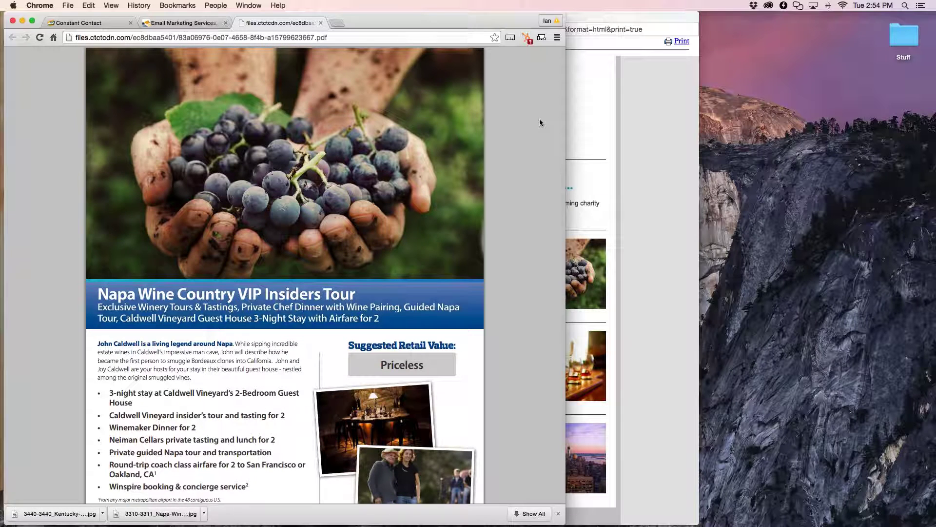
Return to the start of the sample email preview and place its window beside the main browser window for reference.
click(592, 15)
scroll(504, 175, up, 3)
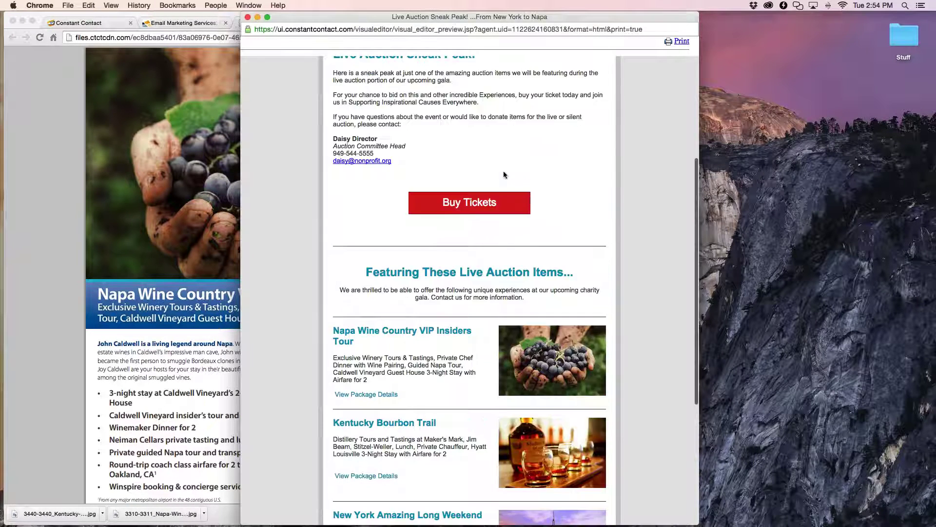
scroll(504, 175, up, 5)
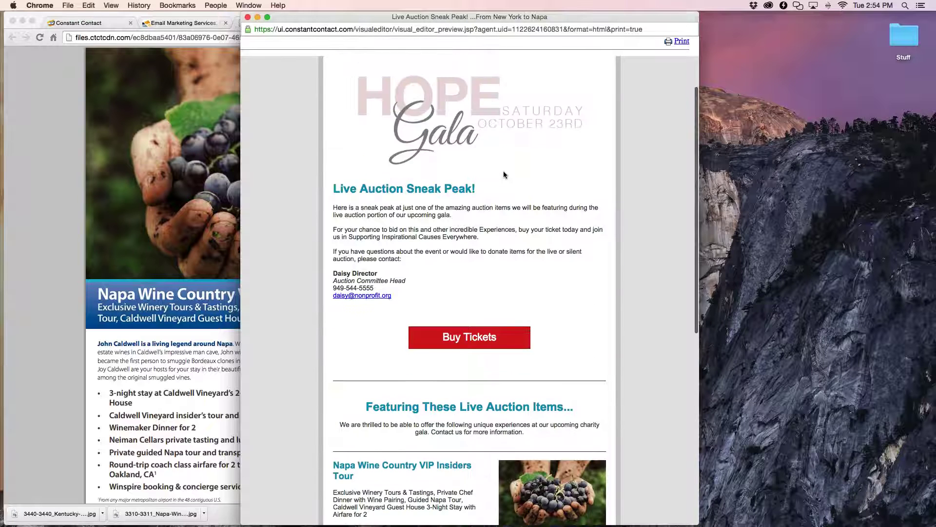
scroll(504, 175, up, 2)
drag(468, 17, 740, 4)
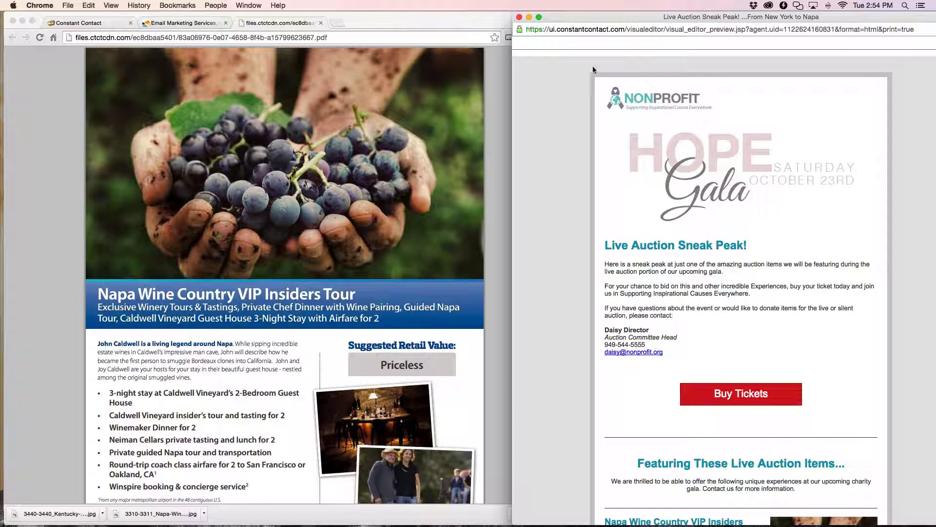
Start a new email campaign from My Campaigns, choosing to begin with a template.
click(98, 23)
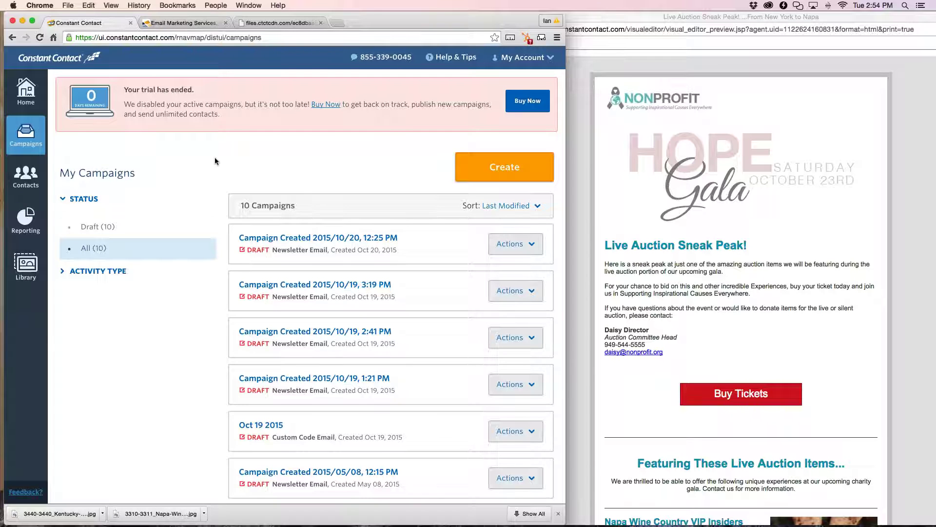
click(506, 166)
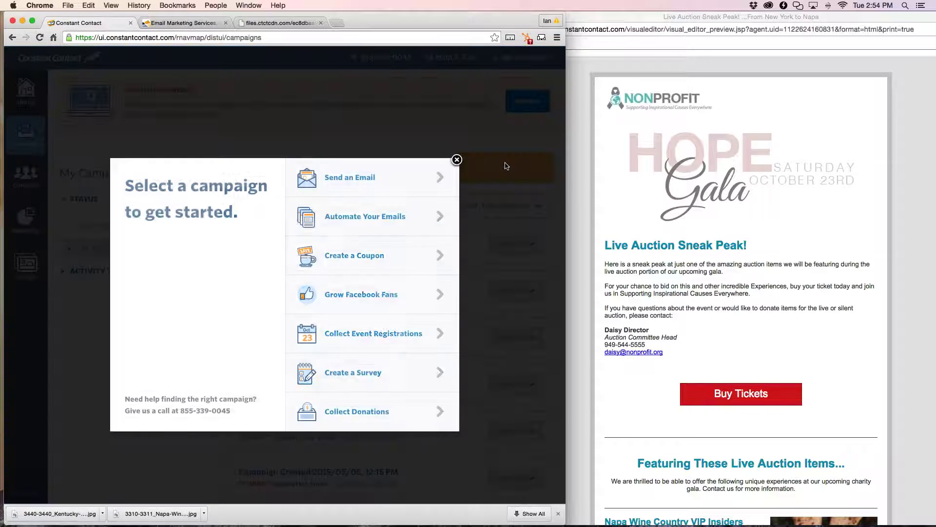
click(379, 168)
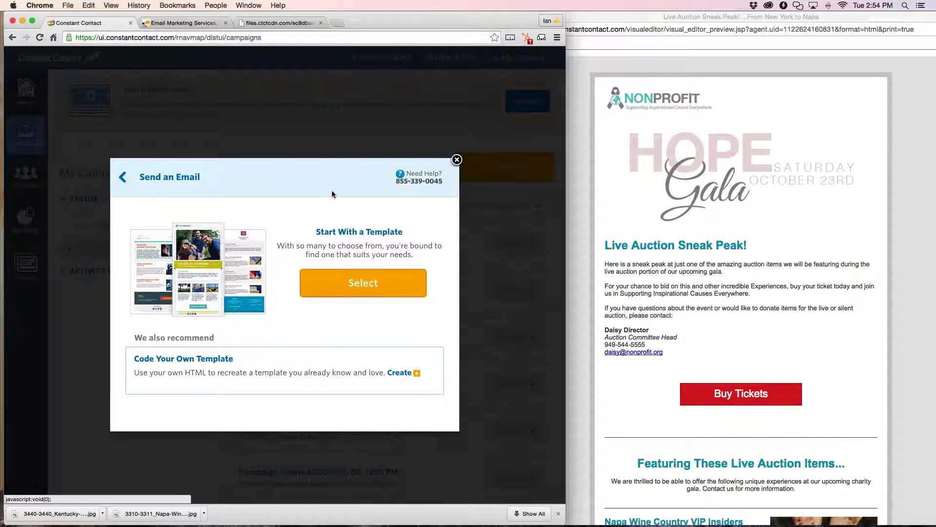
click(360, 276)
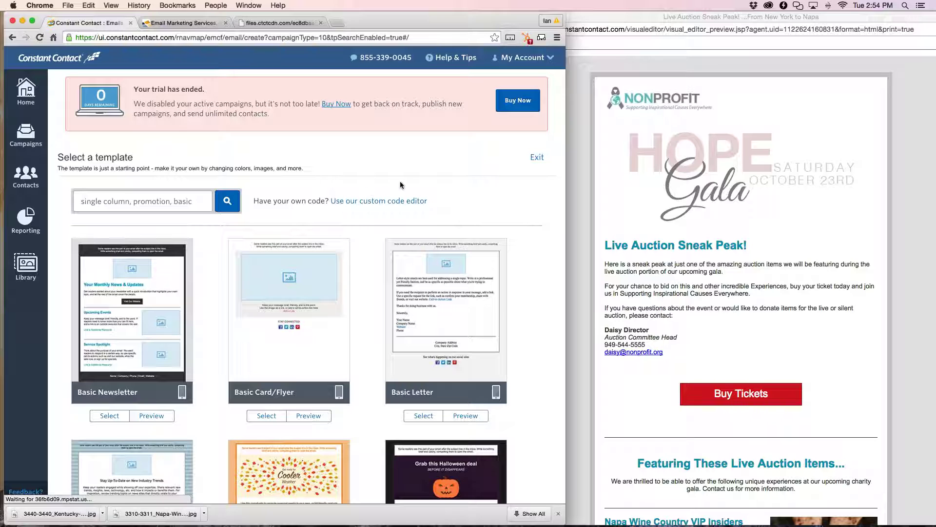
Close the downloads bar, look through the available email templates and select the Basic Newsletter template.
click(558, 513)
scroll(327, 268, down, 5)
scroll(327, 267, down, 7)
scroll(329, 266, up, 12)
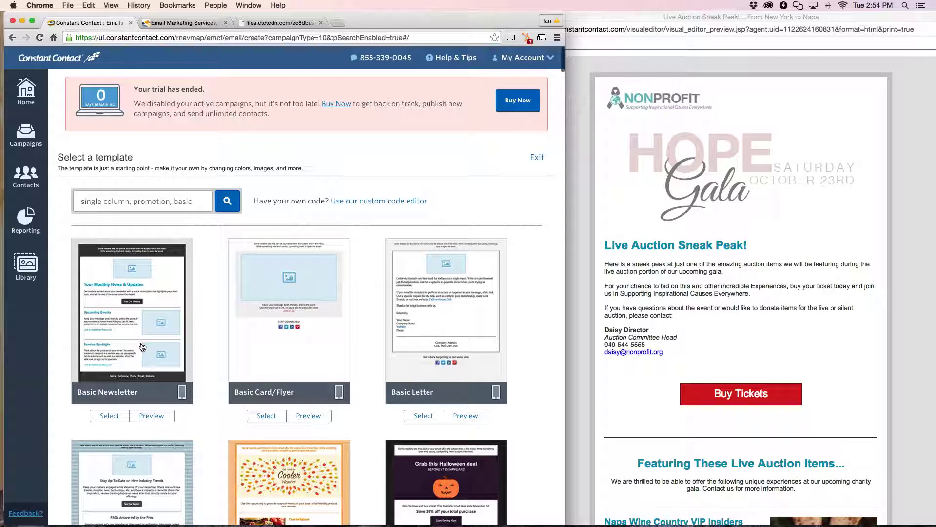
click(108, 415)
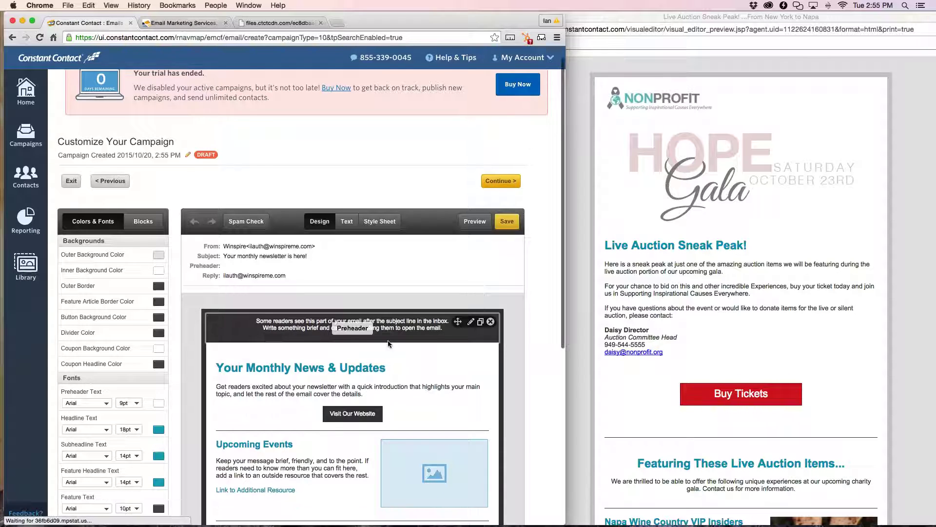
Compare the blank newsletter template's blocks with the layout of the sample email.
scroll(336, 274, down, 3)
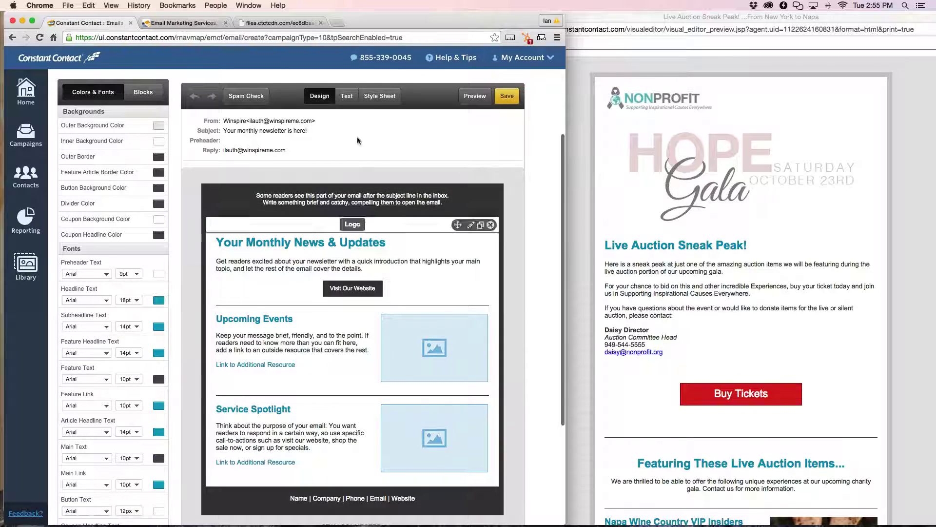
scroll(689, 272, down, 5)
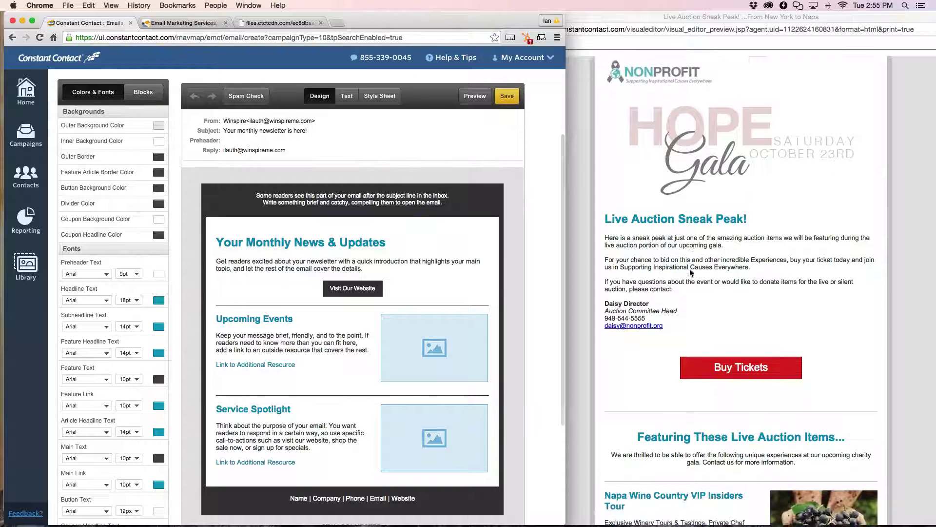
scroll(690, 272, down, 3)
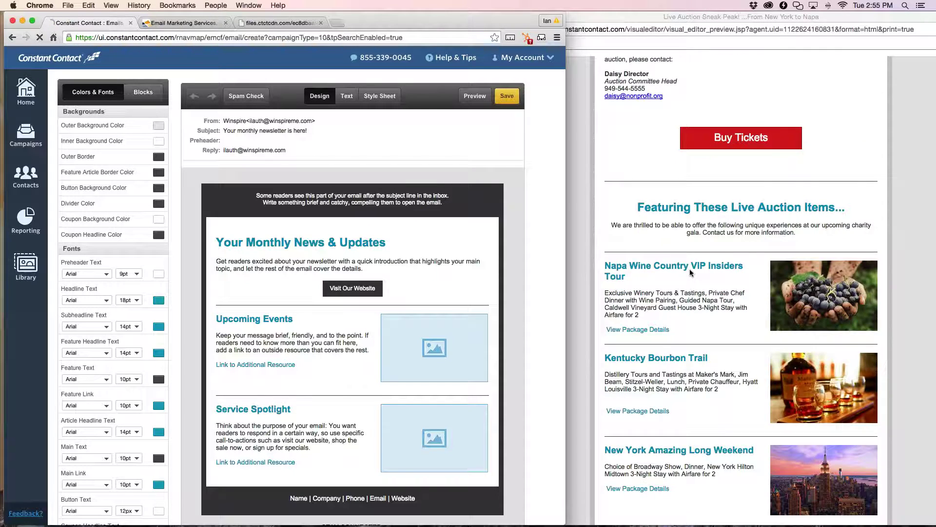
scroll(690, 272, up, 10)
scroll(394, 277, down, 2)
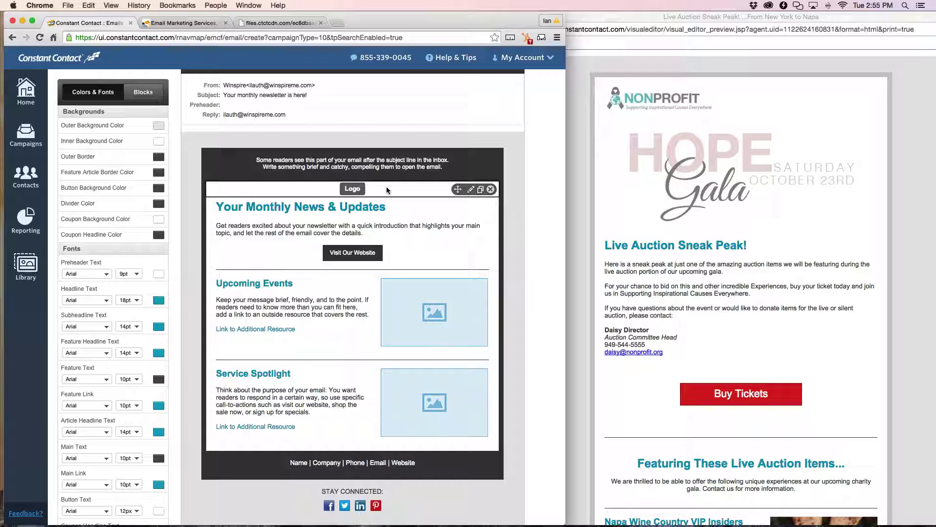
Open the empty logo block for an image insertion and browse the computer's Email Example folder in icon view for an upload.
click(358, 188)
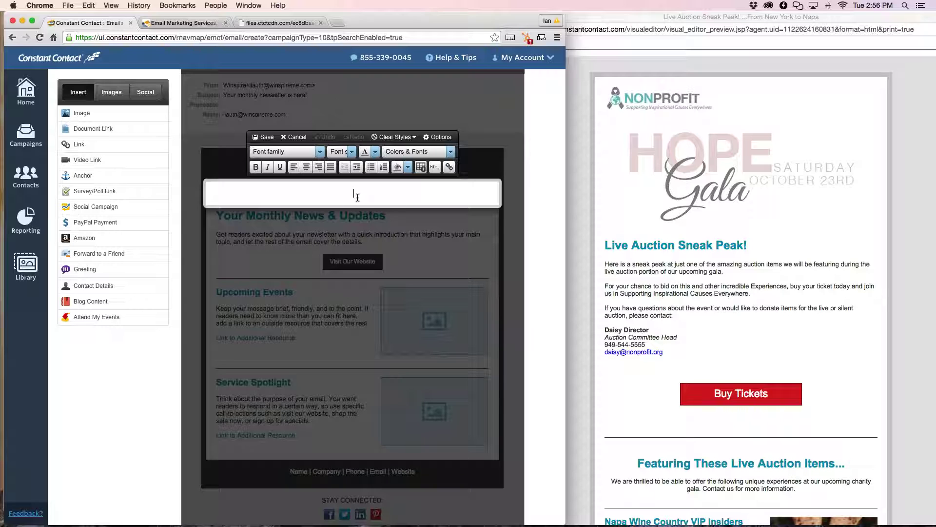
mouse_move(109, 114)
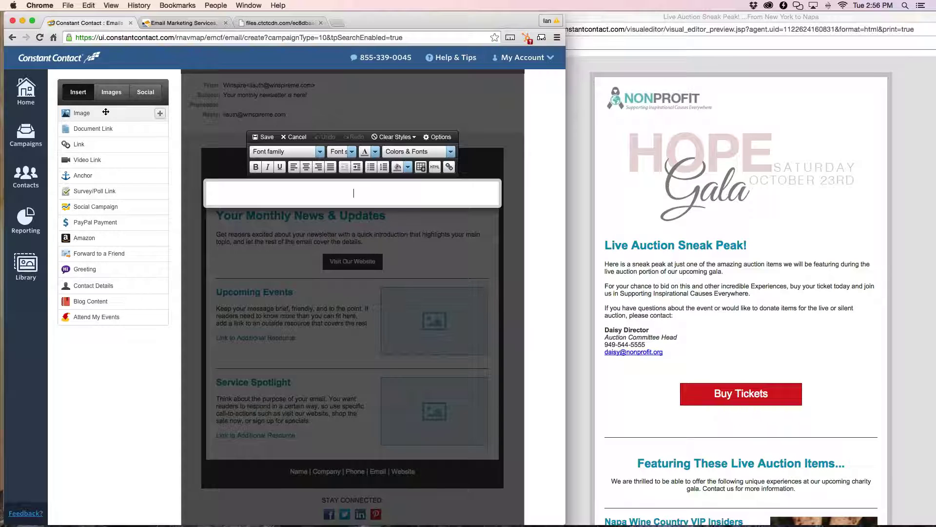
click(106, 113)
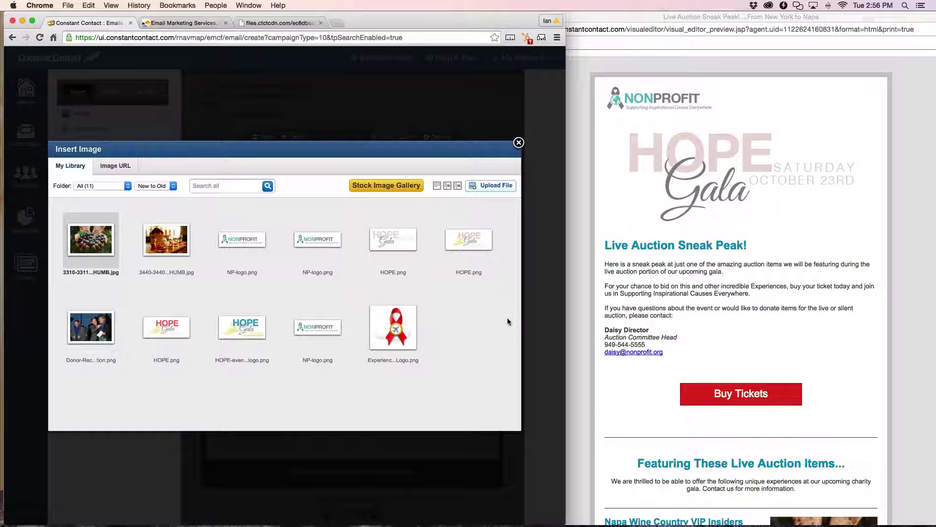
click(476, 194)
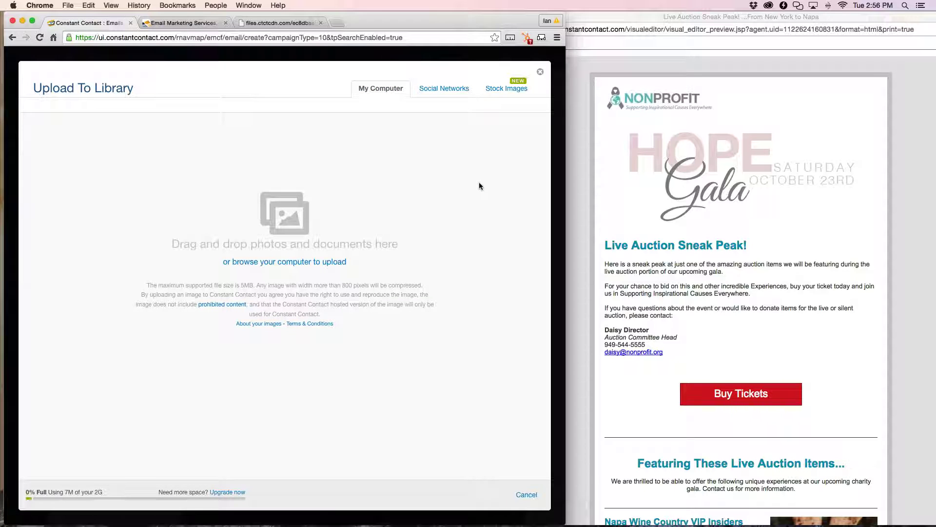
click(264, 264)
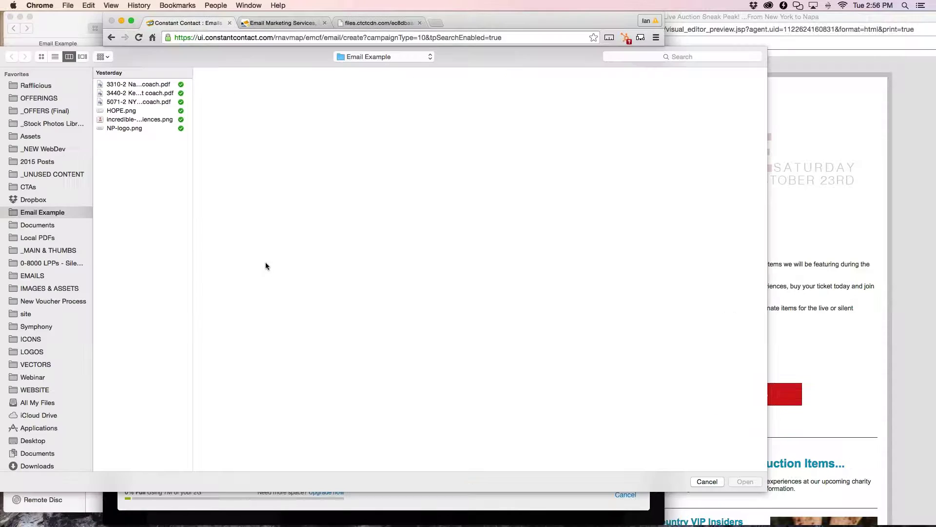
click(39, 55)
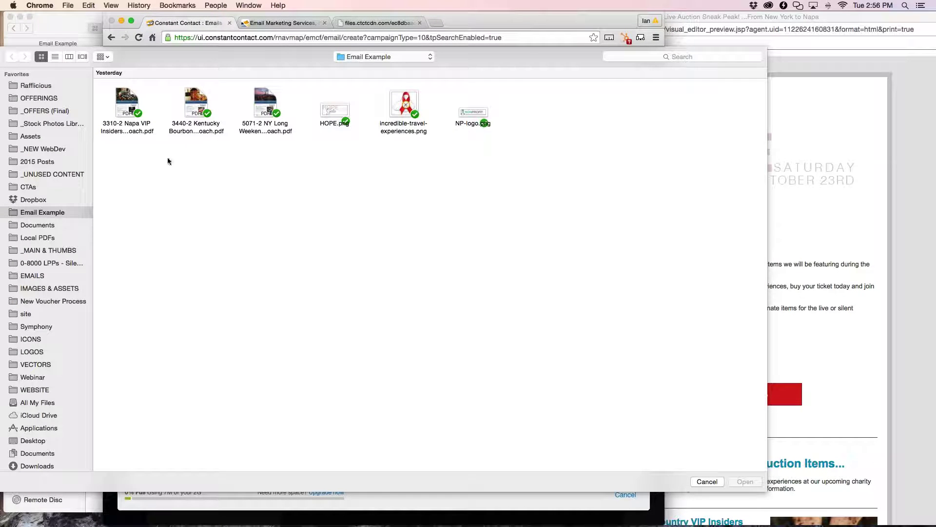
Preview the logo, the HOPE gala image and the Napa and Kentucky package PDF flyers in the Email Example folder.
click(859, 206)
click(399, 237)
click(479, 113)
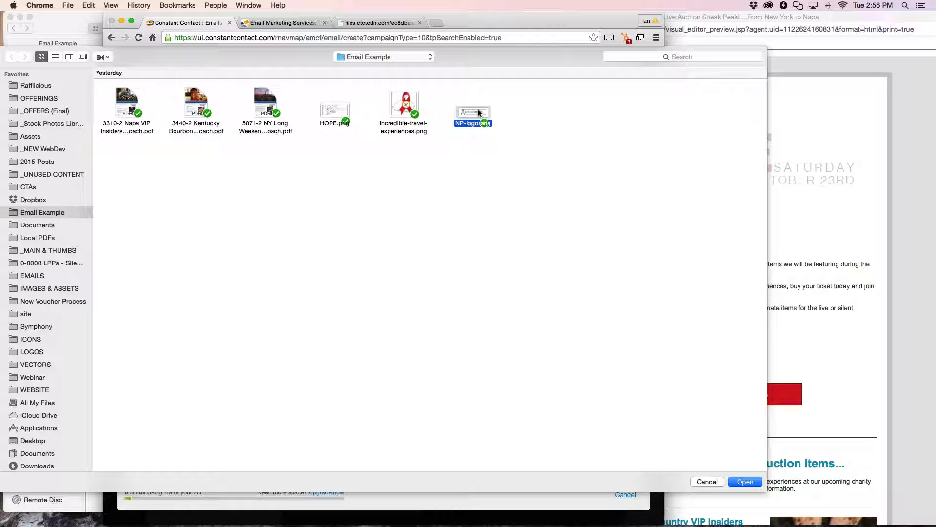
key(space)
click(340, 117)
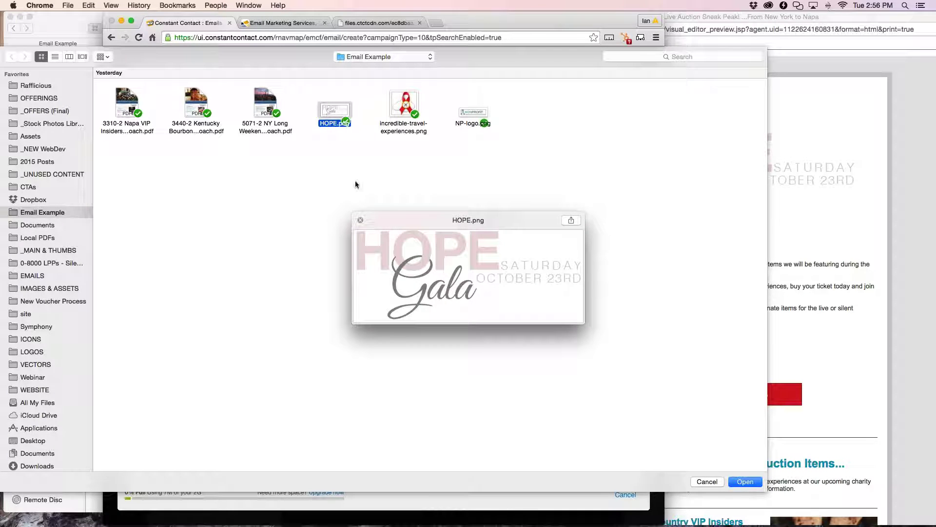
key(space)
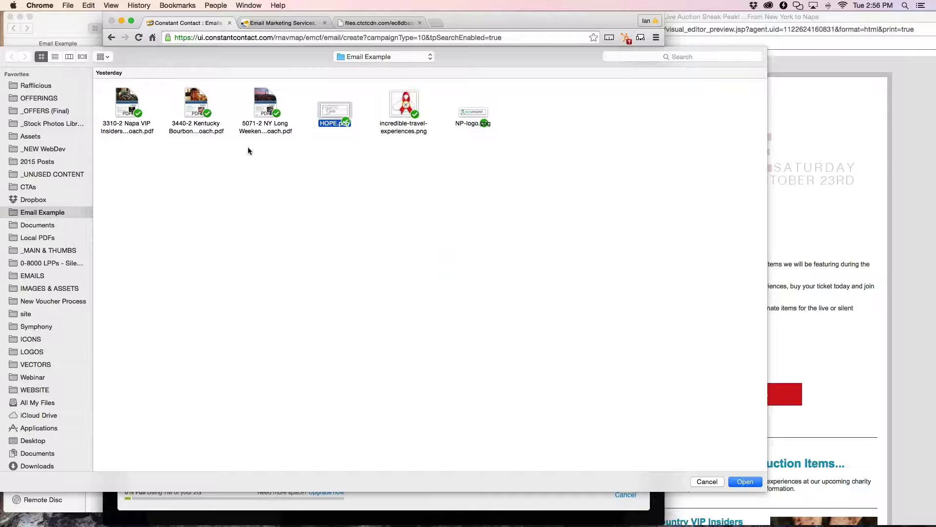
click(134, 101)
key(space)
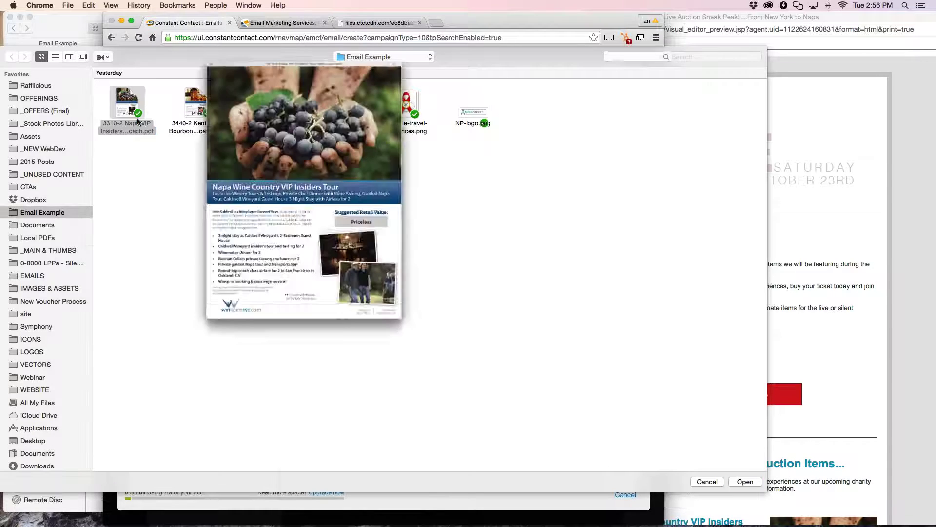
key(Right)
key(Right)
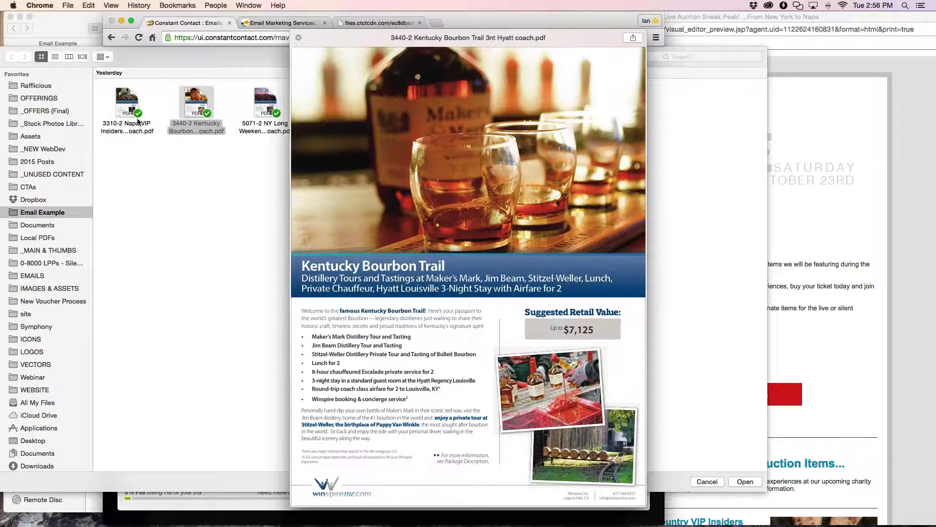
key(Left)
click(138, 121)
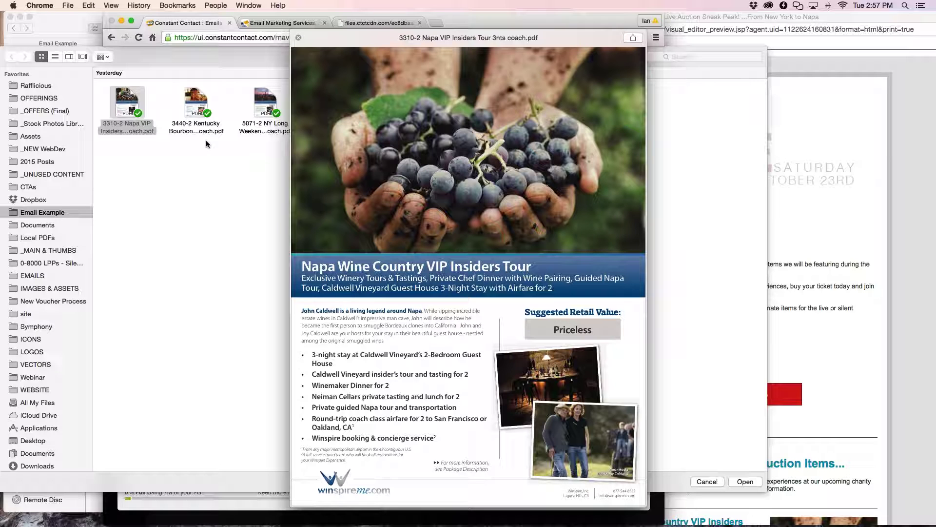
key(space)
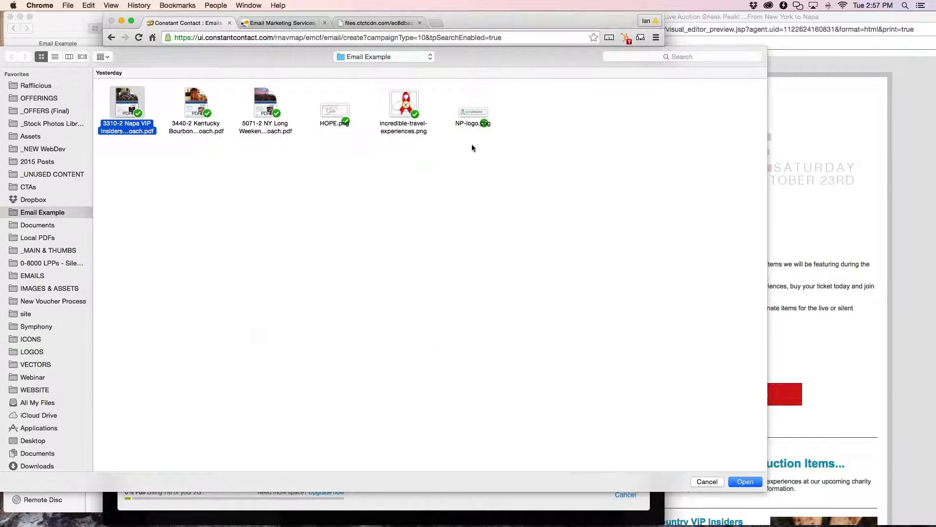
Upload NP-logo.png to the image library and insert it into the logo block.
click(474, 115)
click(751, 481)
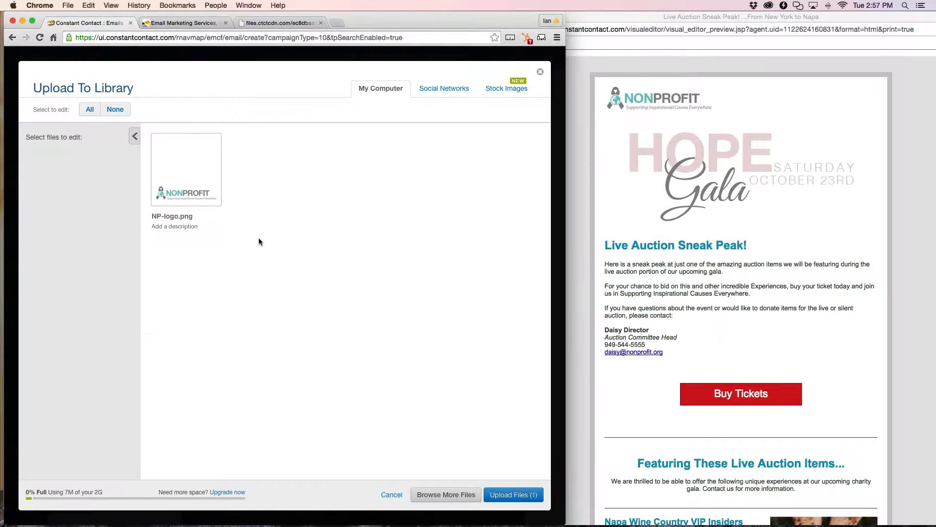
click(504, 482)
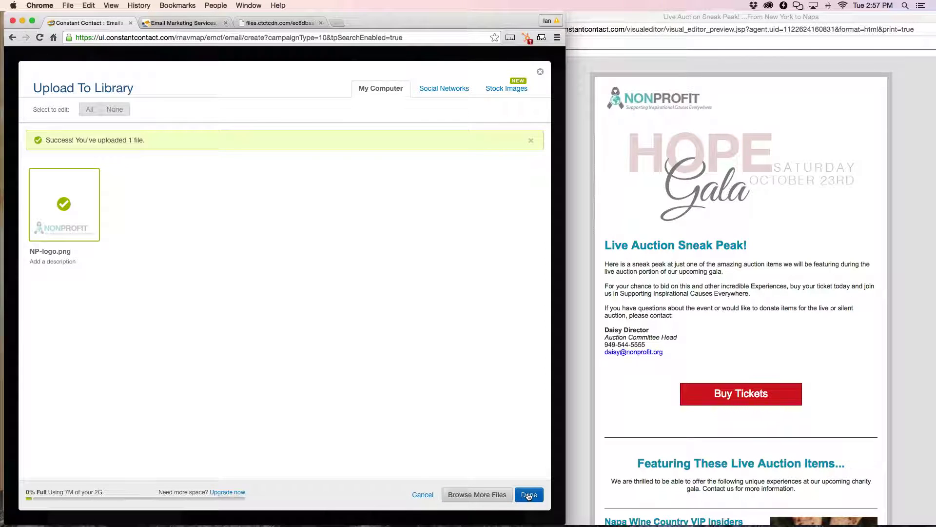
click(528, 494)
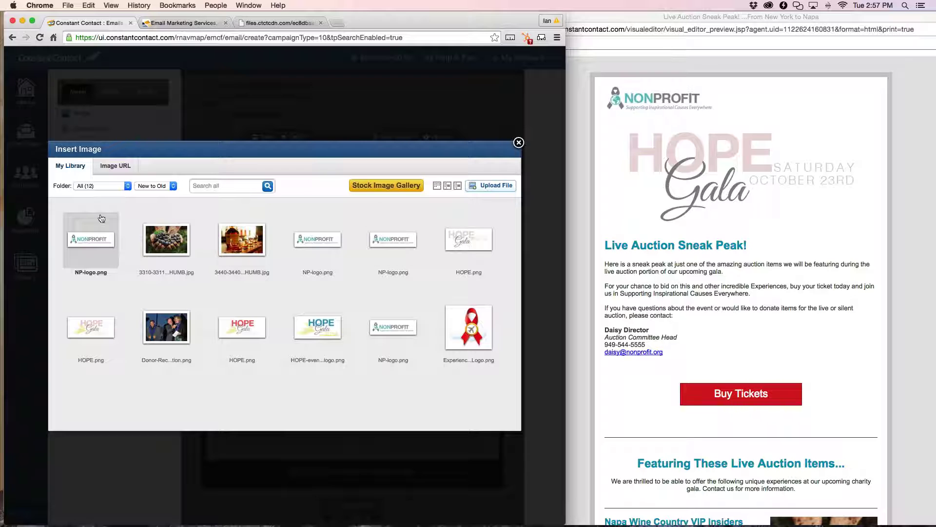
mouse_move(93, 244)
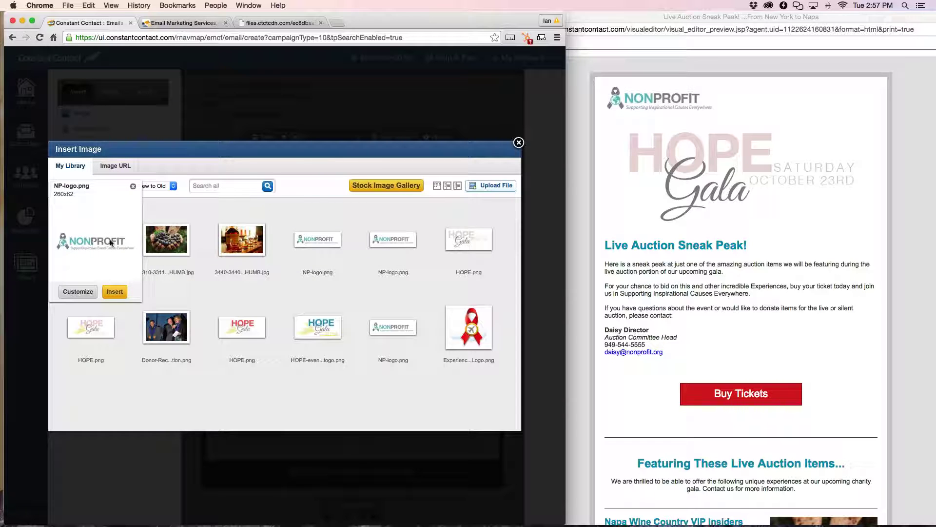
click(119, 272)
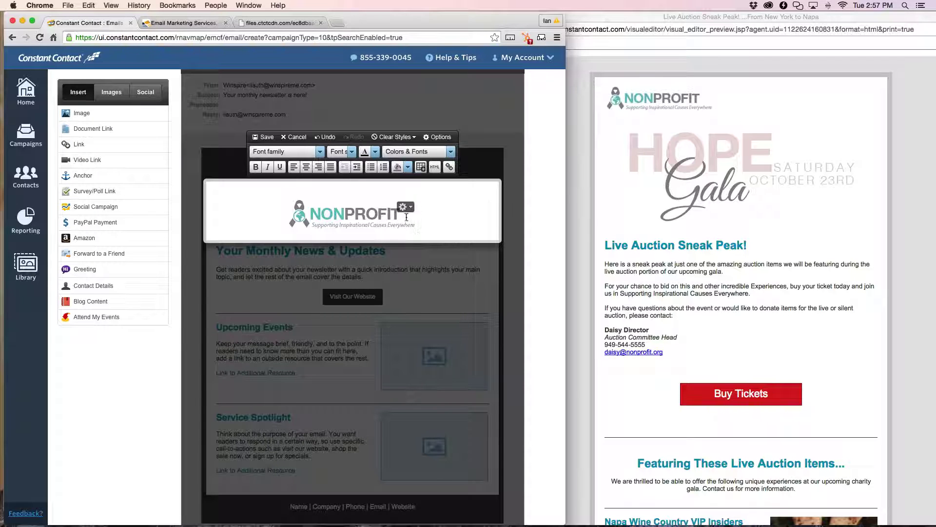
Shift the sample email window slightly aside and set the inserted logo's alignment to Left.
drag(626, 19, 636, 19)
click(482, 21)
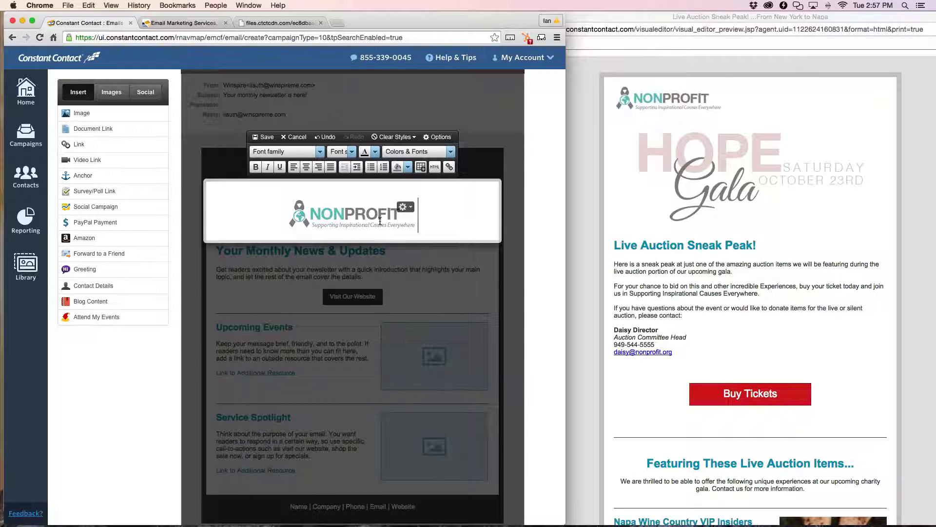
click(404, 209)
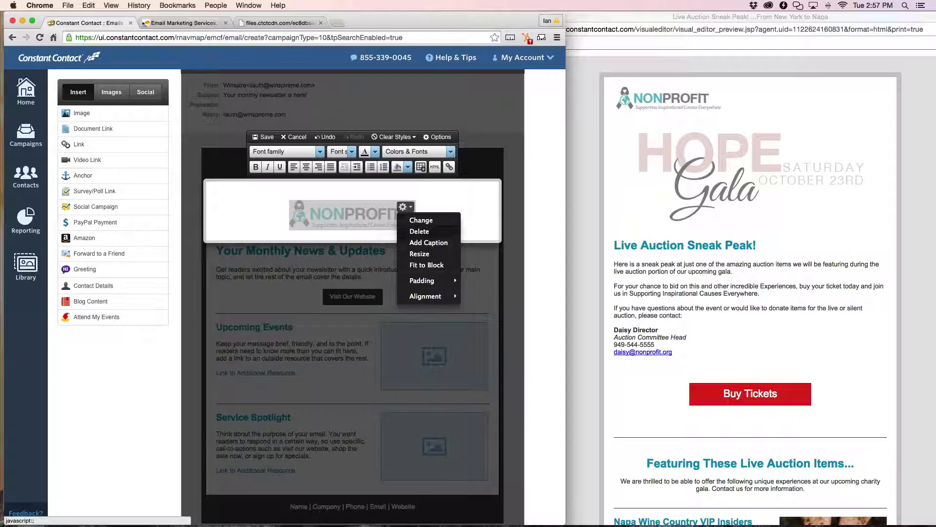
mouse_move(427, 297)
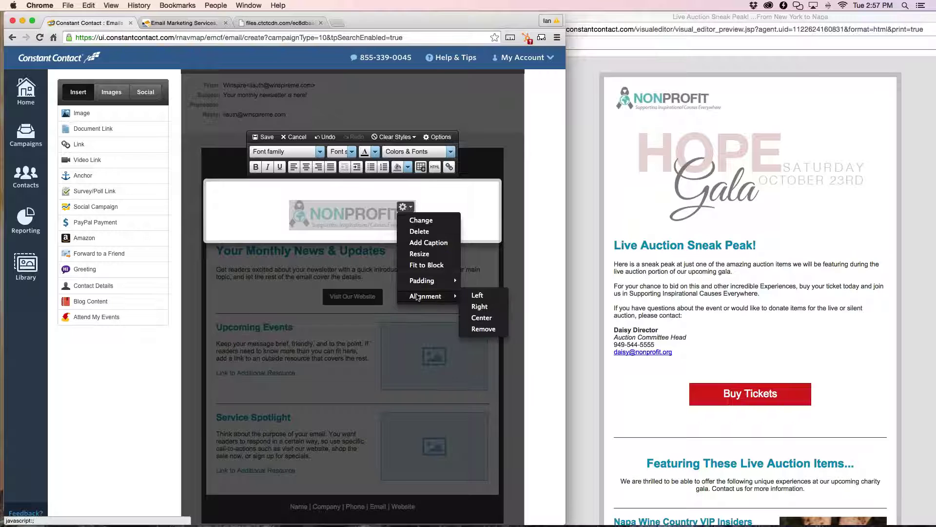
click(475, 296)
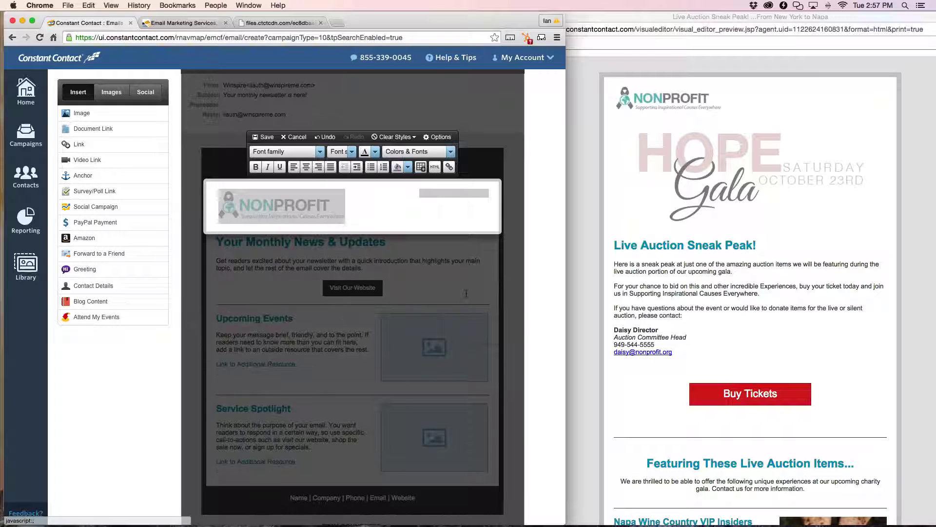
click(389, 227)
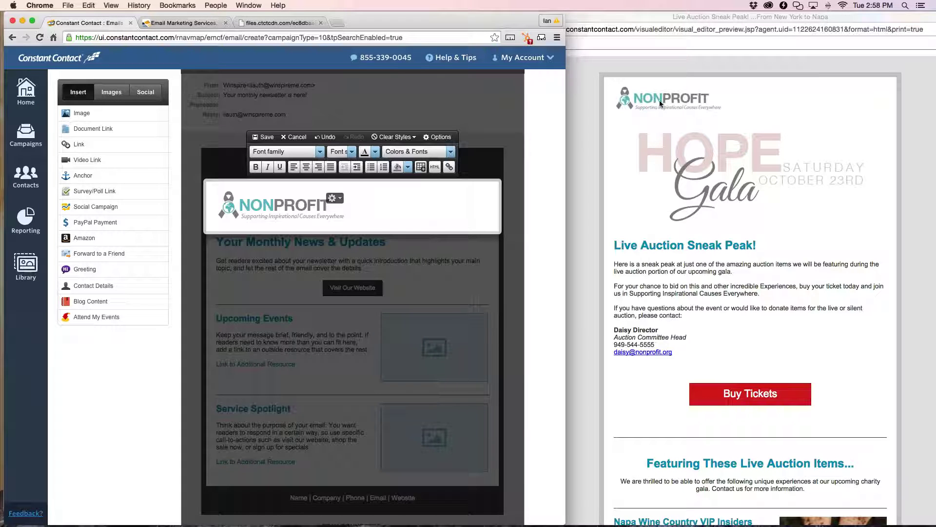
Scale the logo image down to 210 x 50, leaving it without a link, and save the logo block.
click(339, 198)
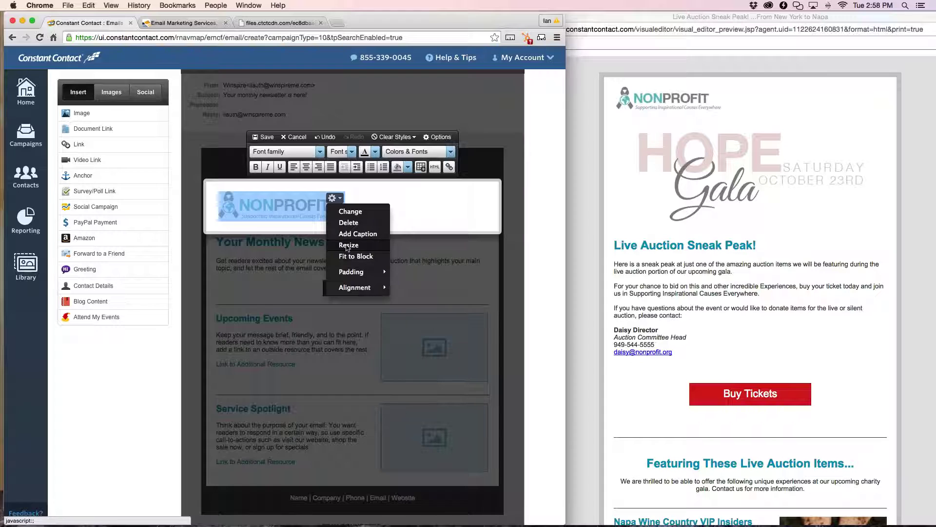
click(350, 211)
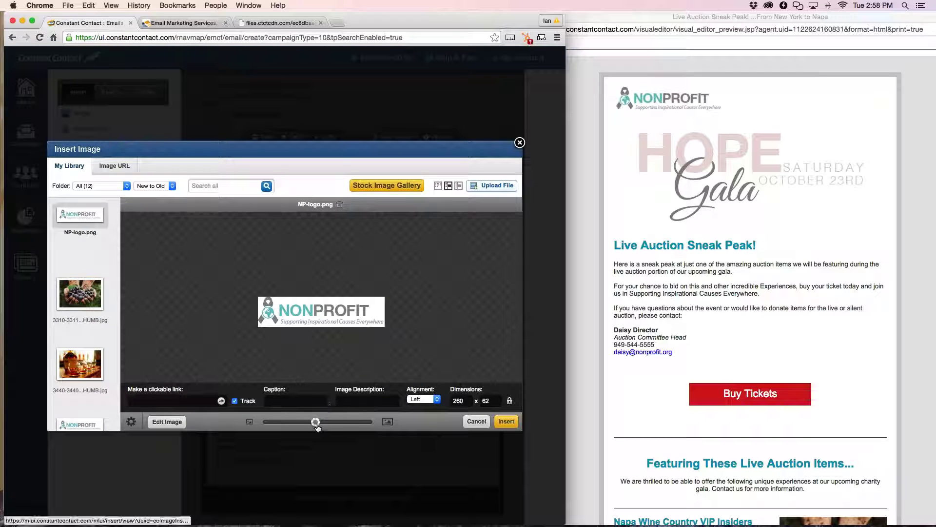
drag(313, 427, 306, 426)
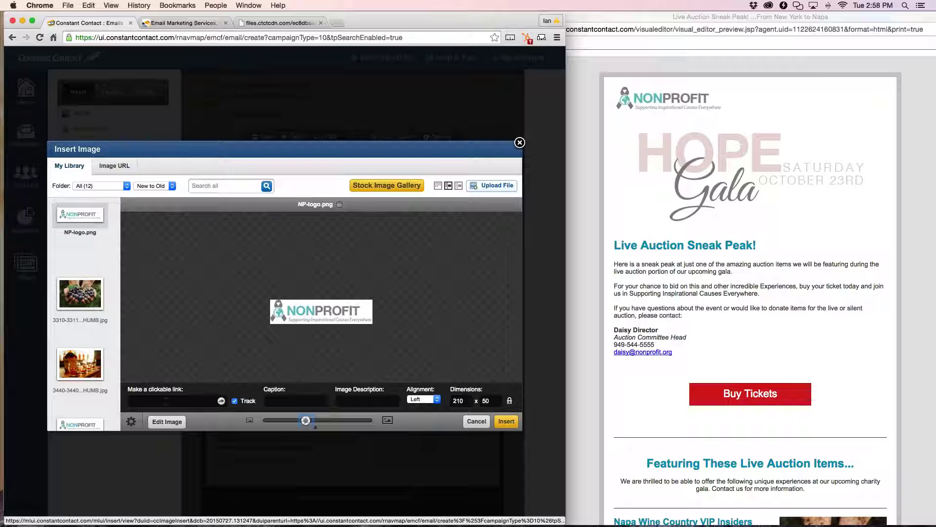
click(166, 401)
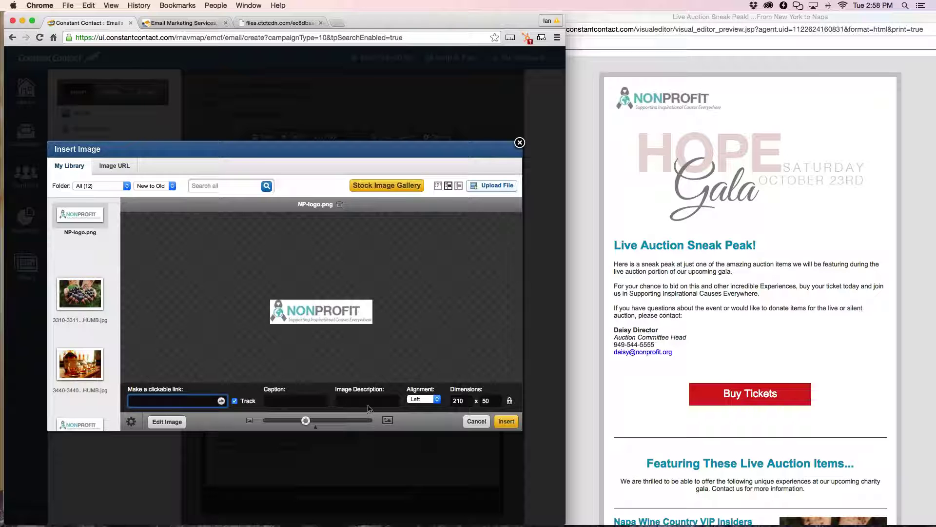
click(507, 421)
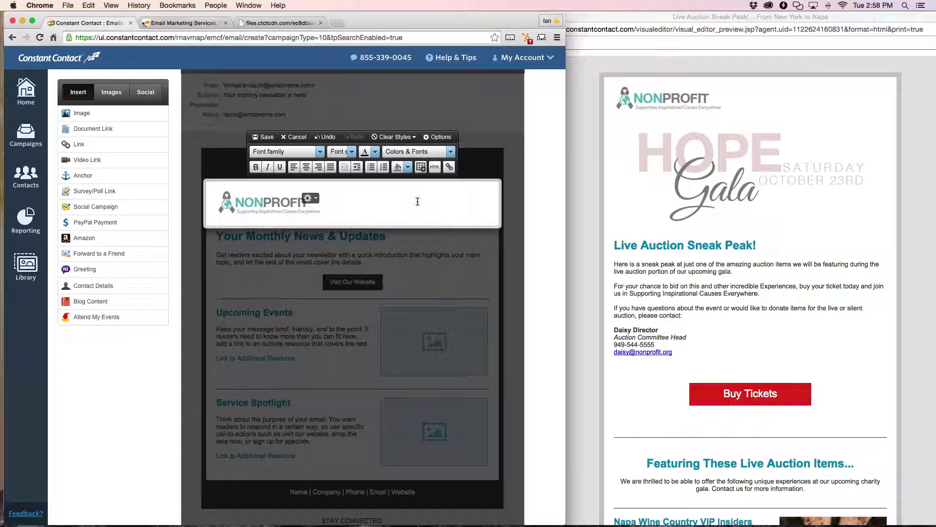
click(264, 138)
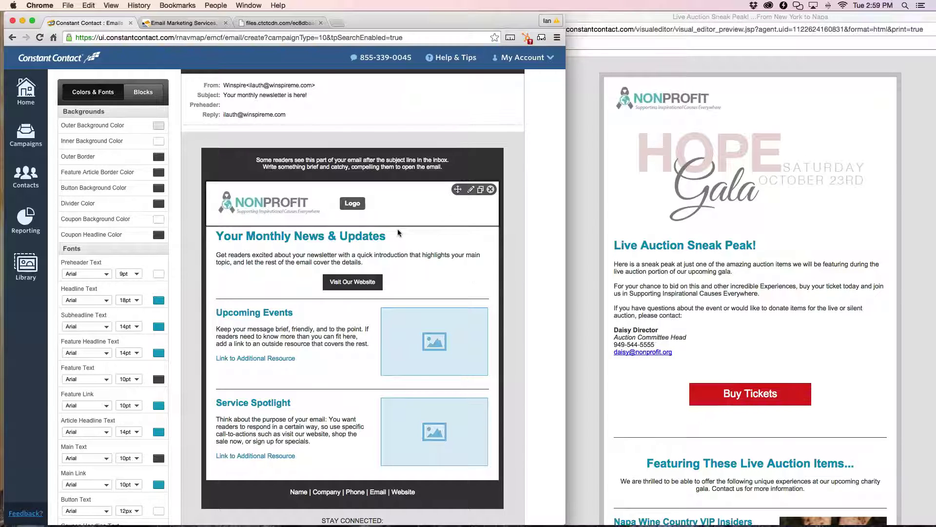
Duplicate the logo block below the original and delete the logo image from the copy.
click(480, 190)
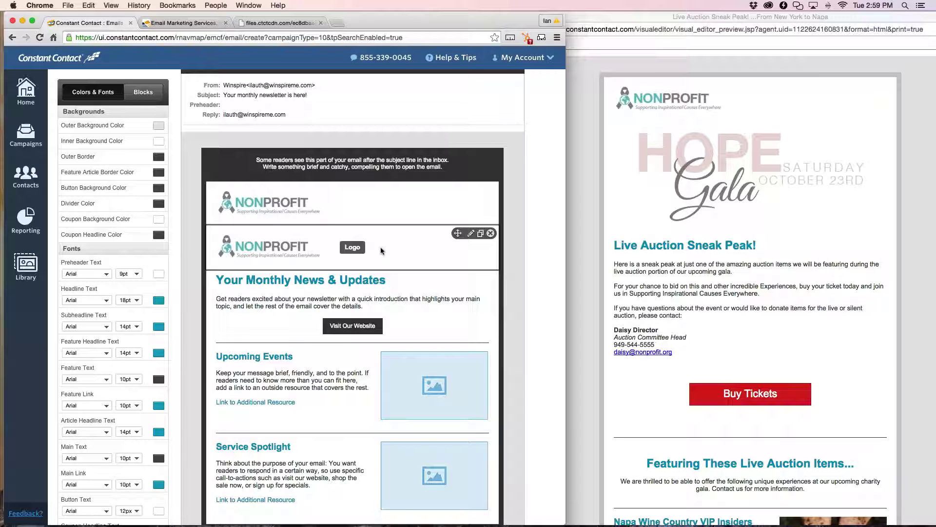
click(383, 242)
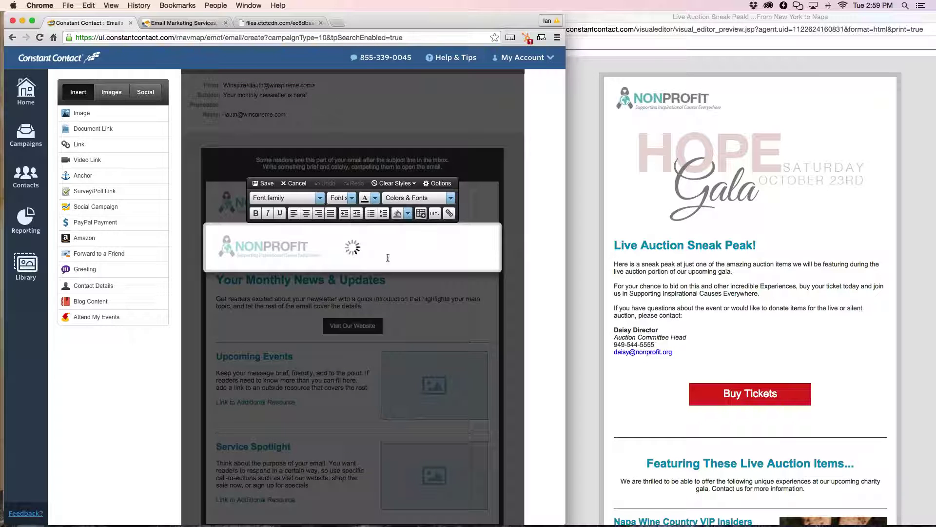
key(BackSpace)
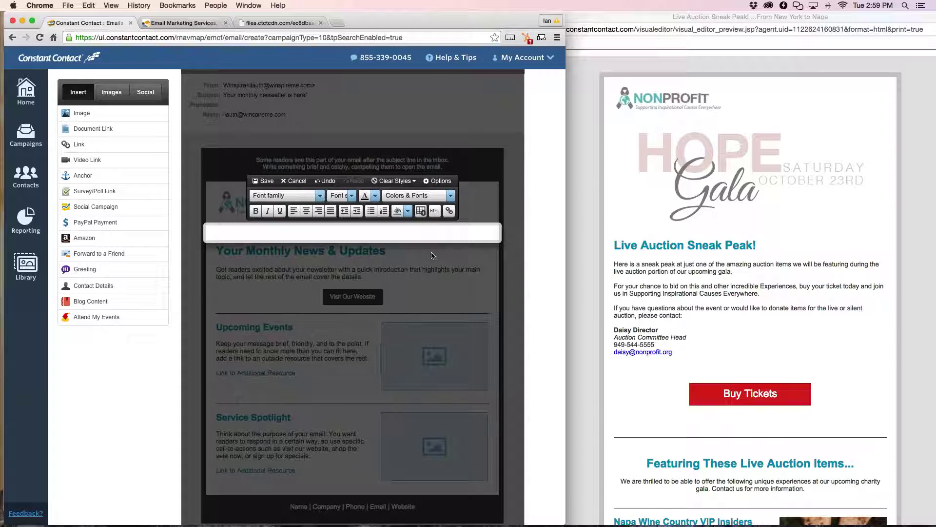
scroll(411, 240, down, 1)
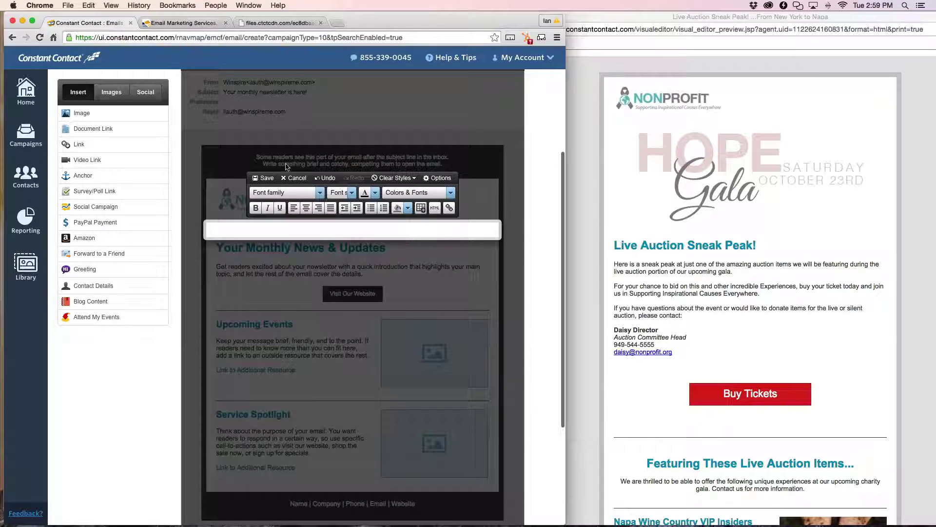
Check HOPE.png in the Email Example folder in Finder and insert the matching library image into the empty duplicated block.
click(113, 115)
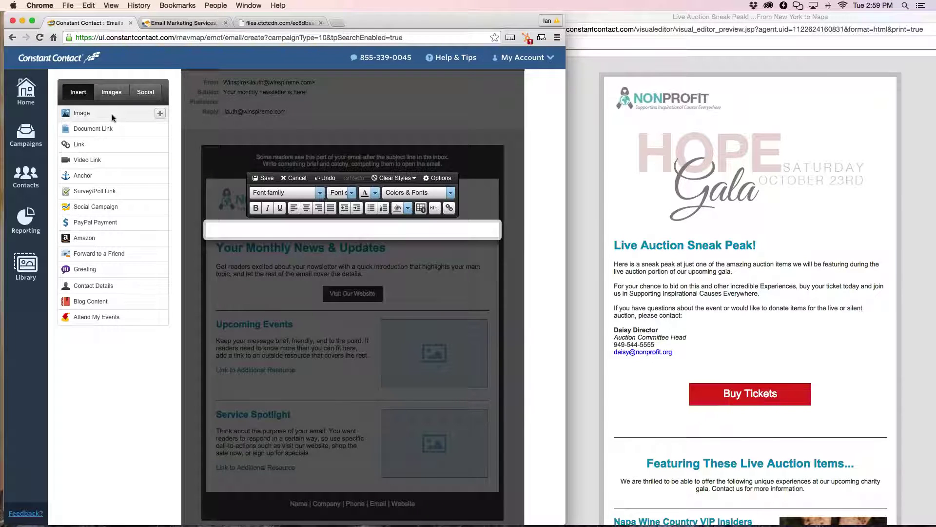
click(241, 327)
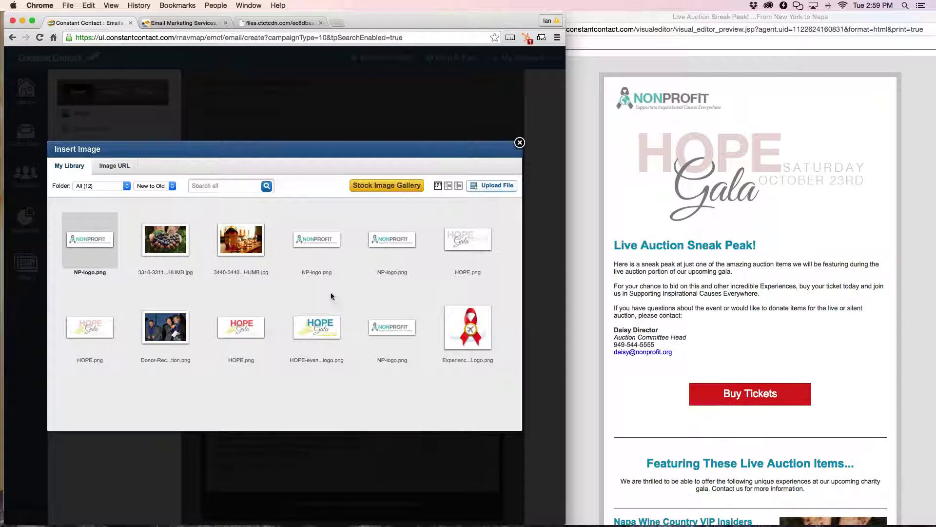
mouse_move(483, 235)
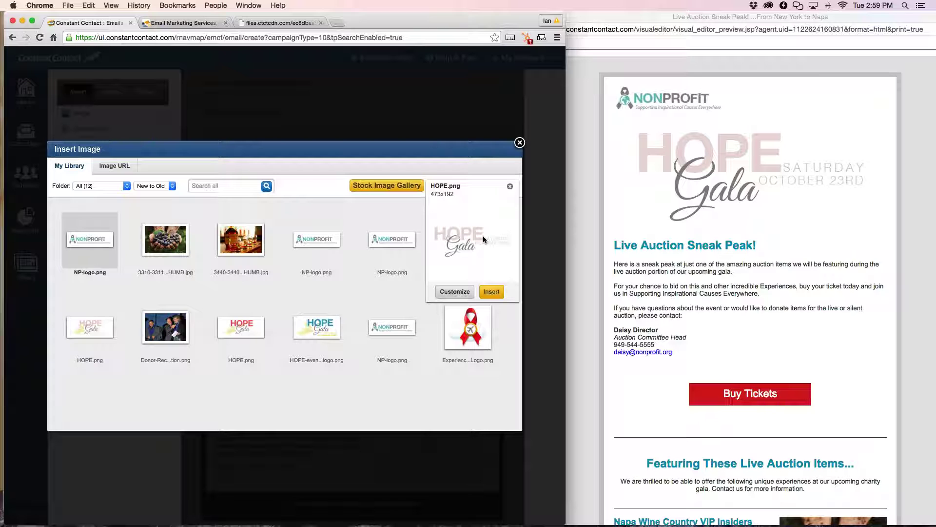
key(super+Tab)
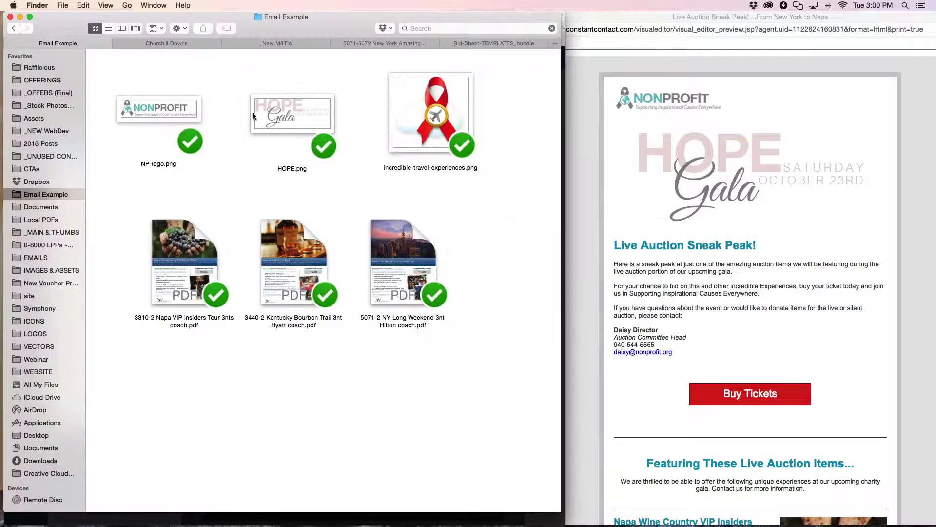
click(278, 112)
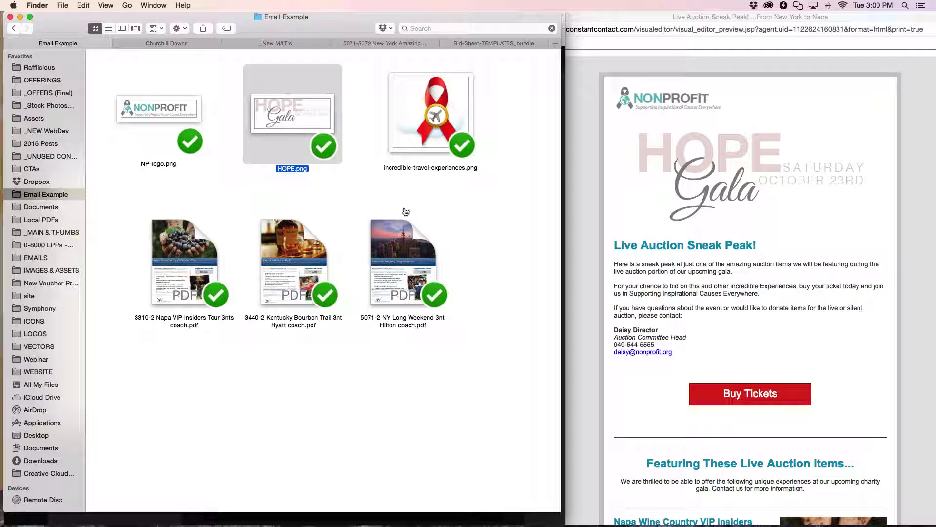
key(super+Tab)
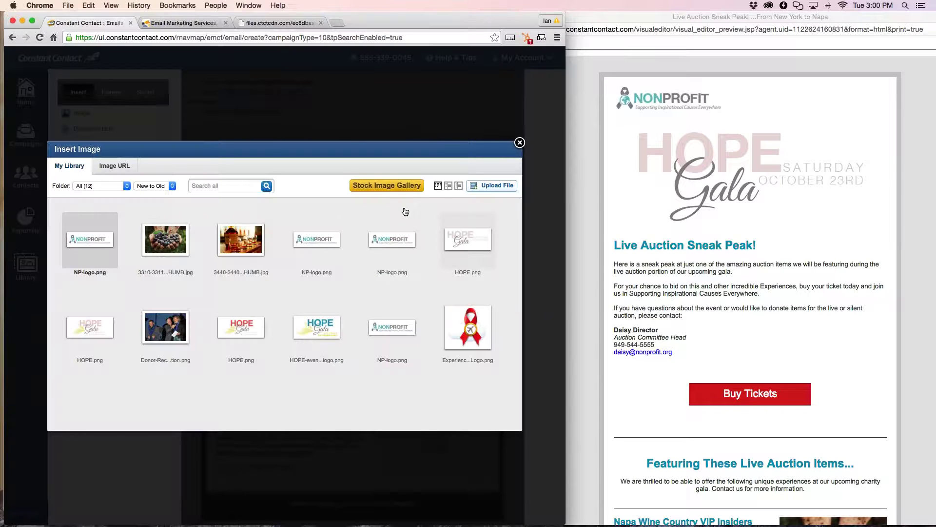
click(469, 240)
click(493, 291)
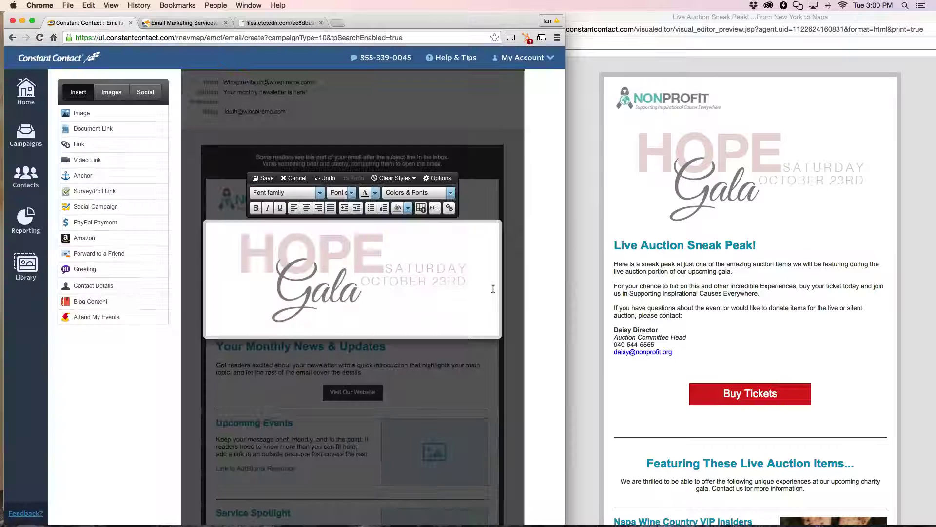
Look over the HOPE Gala image's sizing, padding and alignment options, and save the banner block.
click(460, 240)
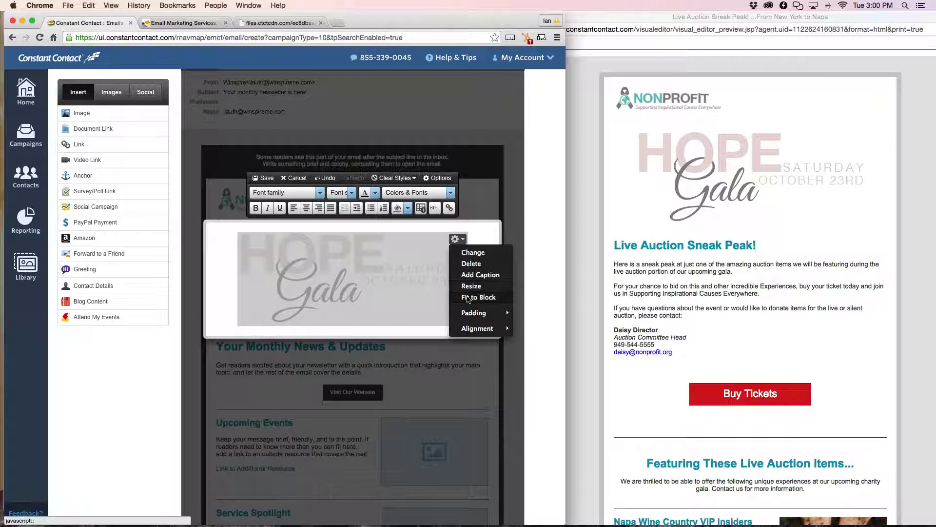
mouse_move(468, 336)
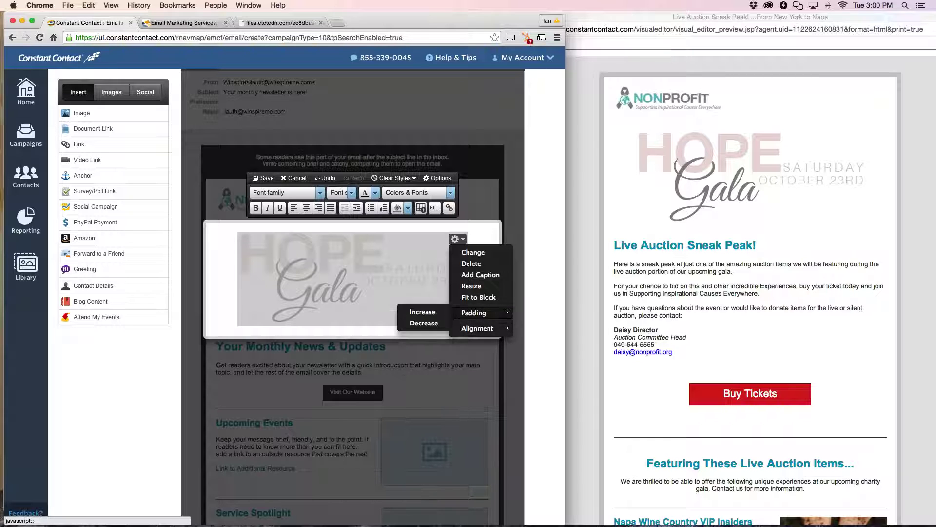
click(472, 223)
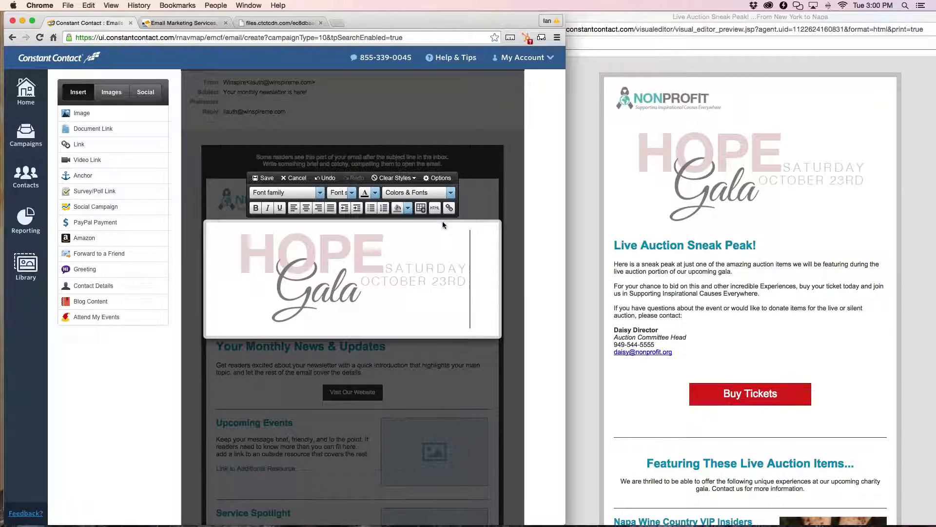
click(258, 178)
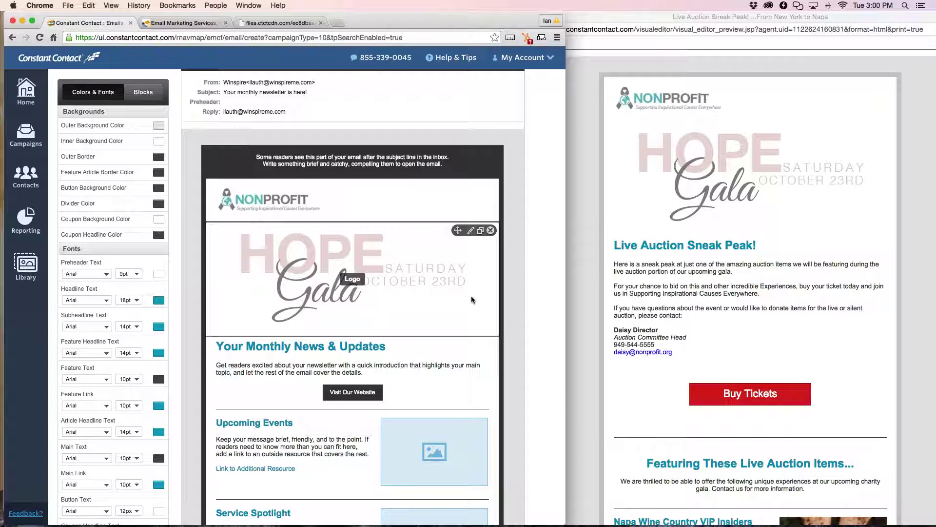
Replace the "Your Monthly News & Updates" headline with "Live Auction Sneak Peak!" and save the block.
scroll(471, 295, down, 2)
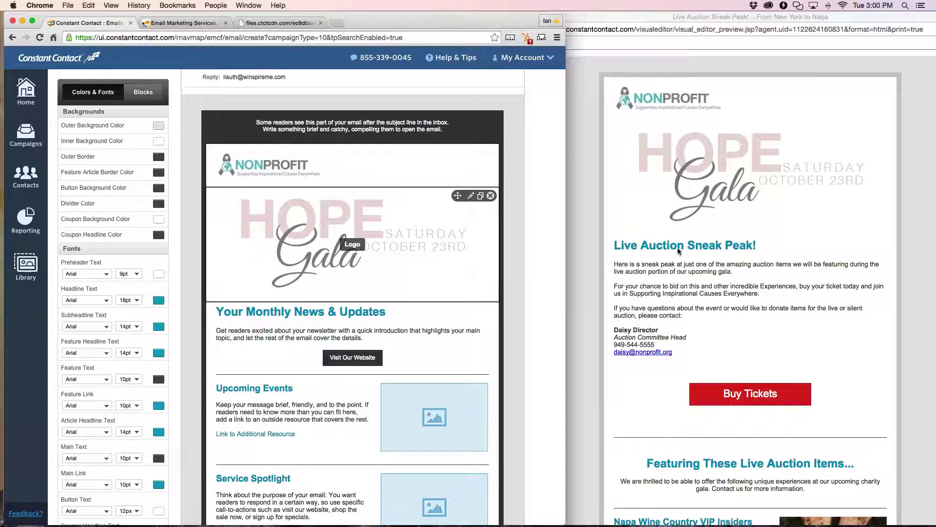
click(307, 309)
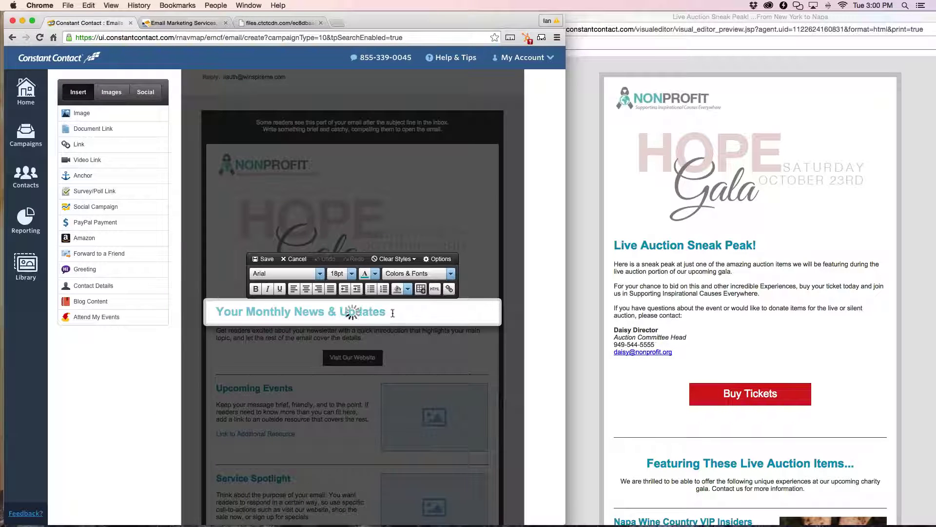
drag(386, 311, 214, 311)
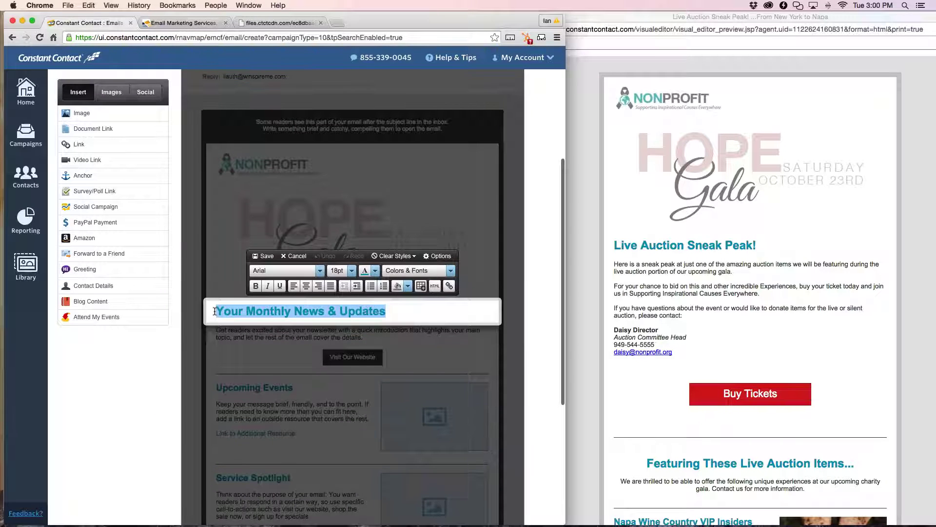
text(Live a)
key(BackSpace)
text(Auction Sneak Peak!)
click(263, 256)
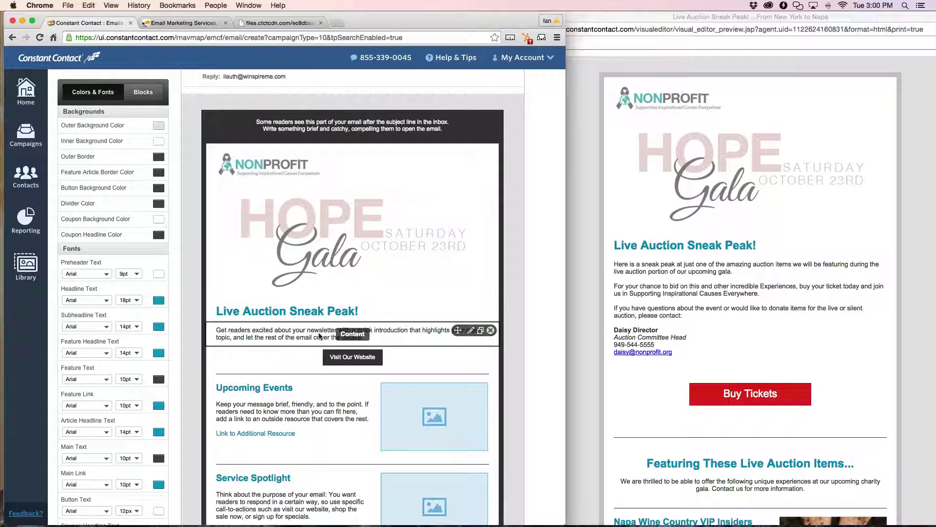
Open the introduction block for editing, switch to Email Content.docx in Word and copy all of its text.
click(332, 334)
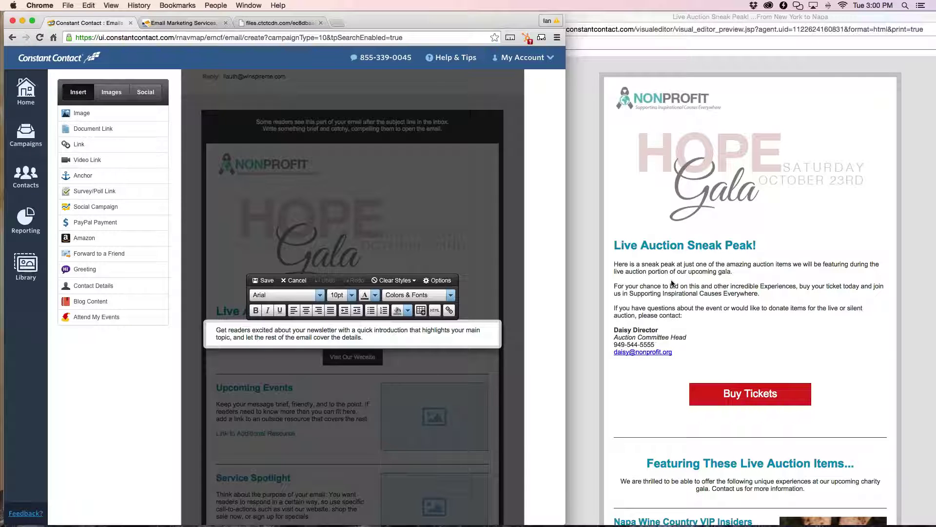
mouse_move(353, 513)
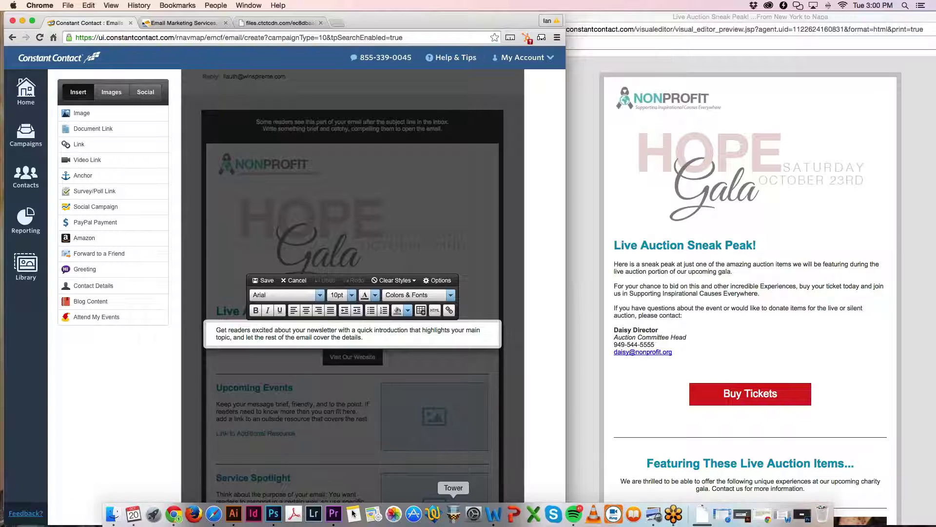
click(493, 515)
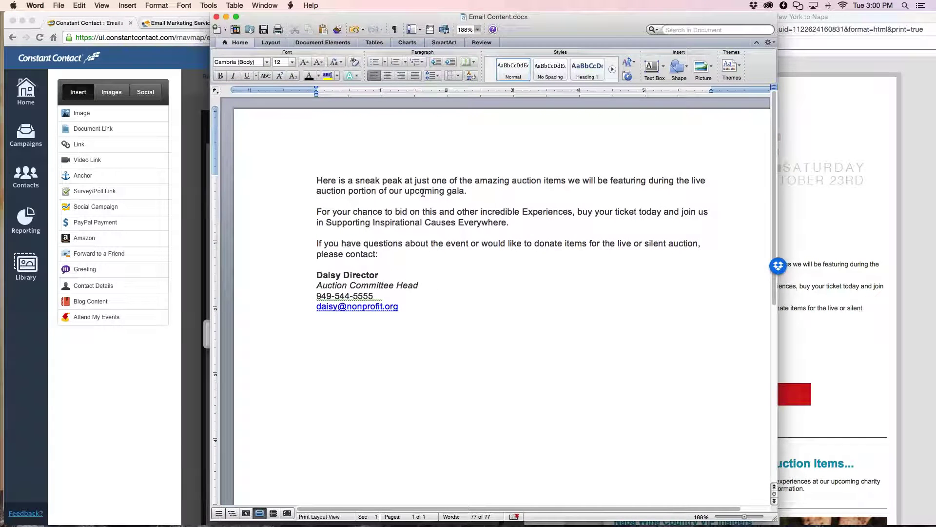
click(416, 303)
drag(414, 302, 316, 186)
key(super+c)
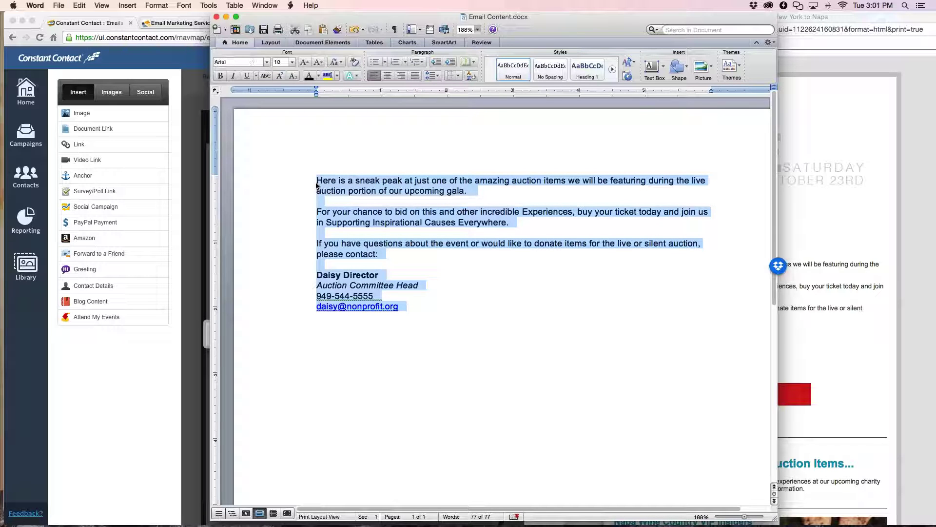
Switch back to Chrome and replace the placeholder introduction with the text copied from Word.
key(super+Tab)
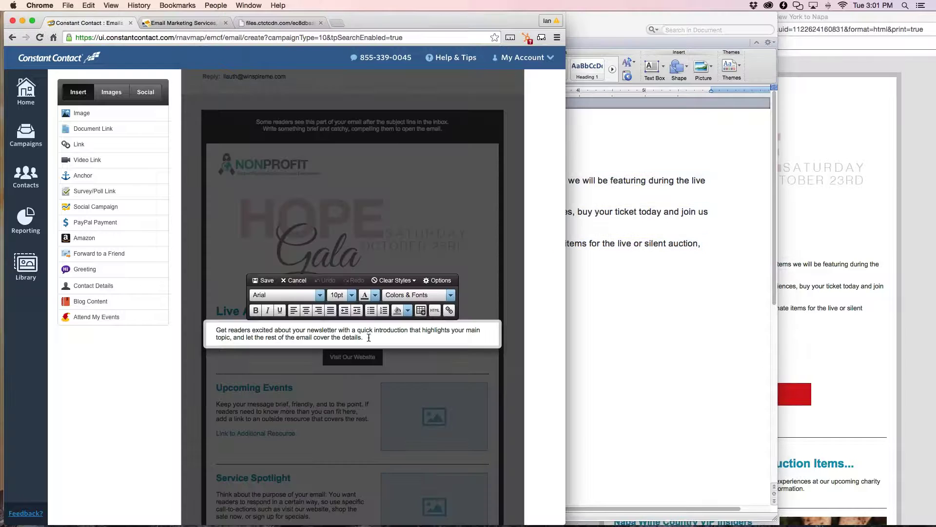
triple_click(335, 337)
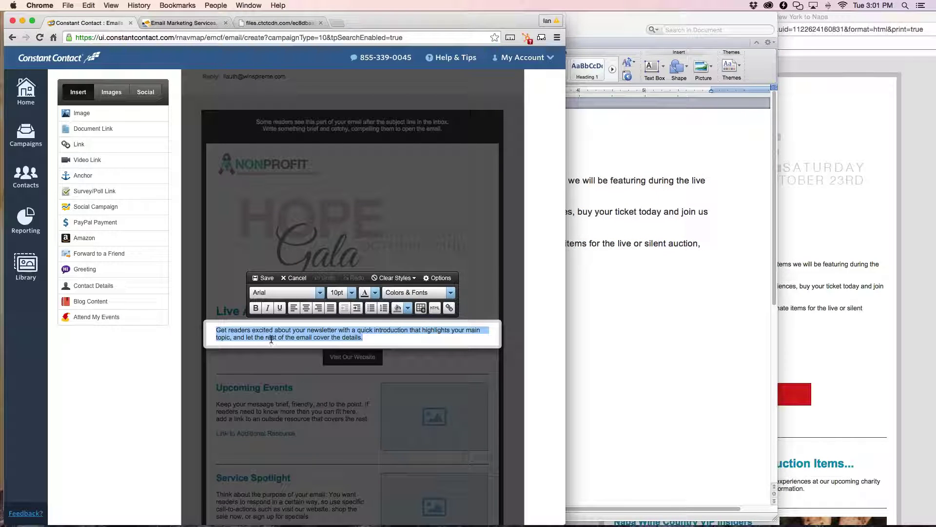
click(88, 5)
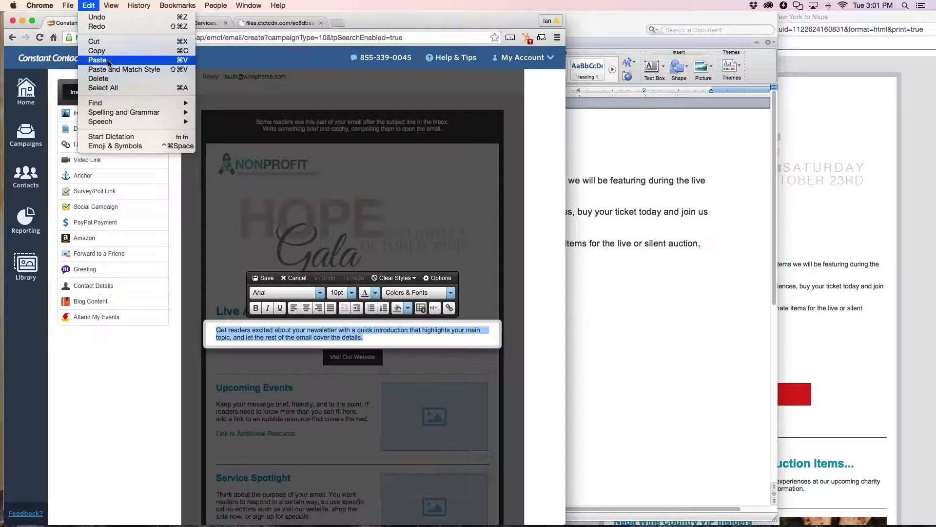
click(106, 61)
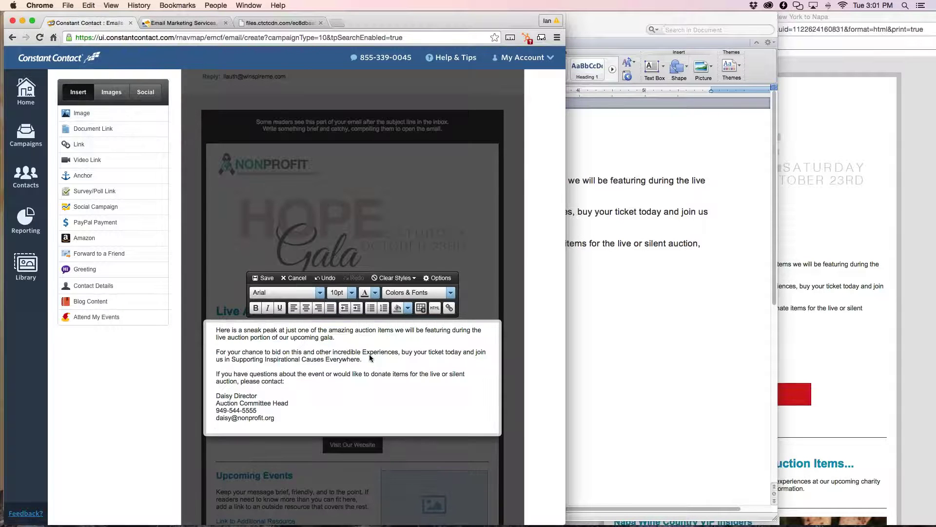
Following the sample email, make the contact's name bold and the "Auction Committee Head" line italic.
click(824, 205)
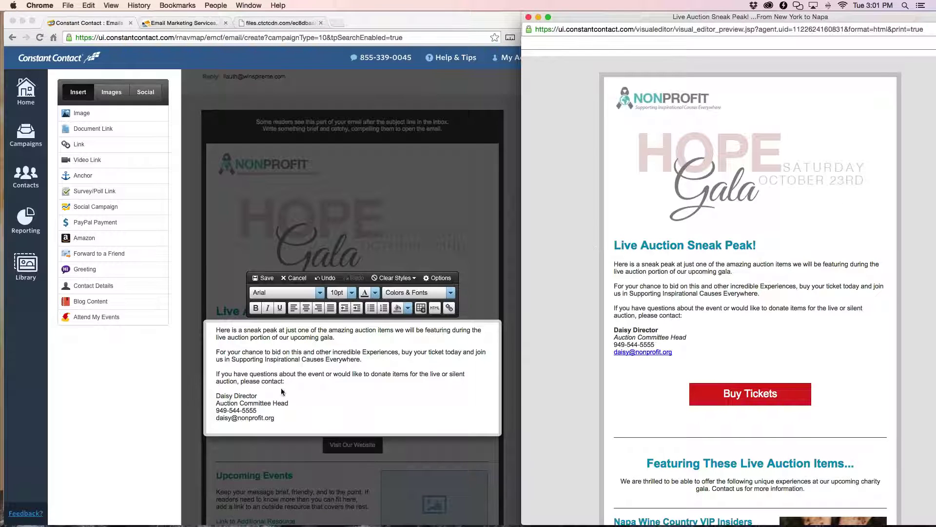
scroll(269, 387, up, 1)
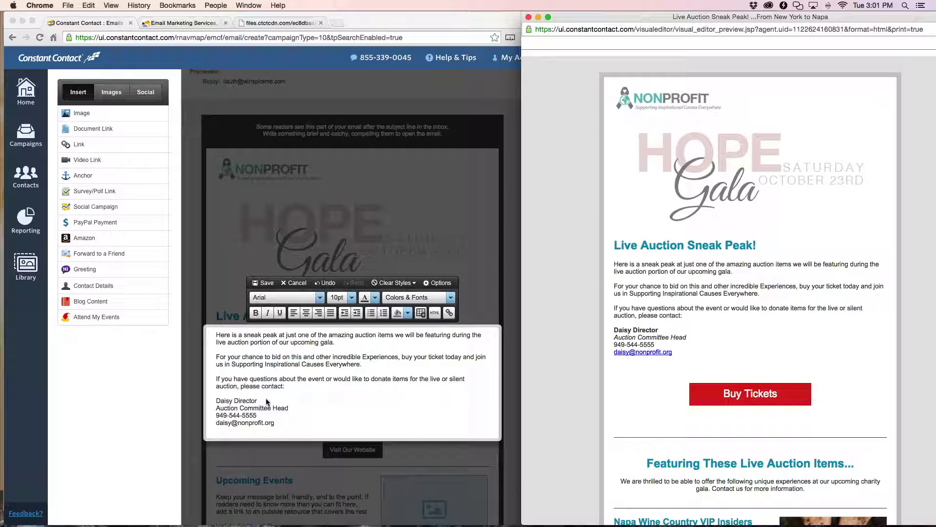
drag(265, 397, 213, 400)
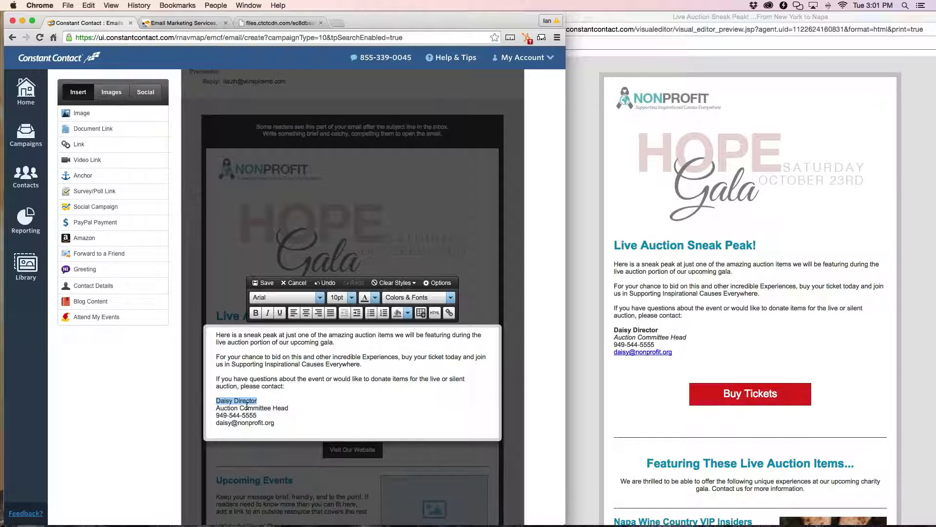
click(256, 312)
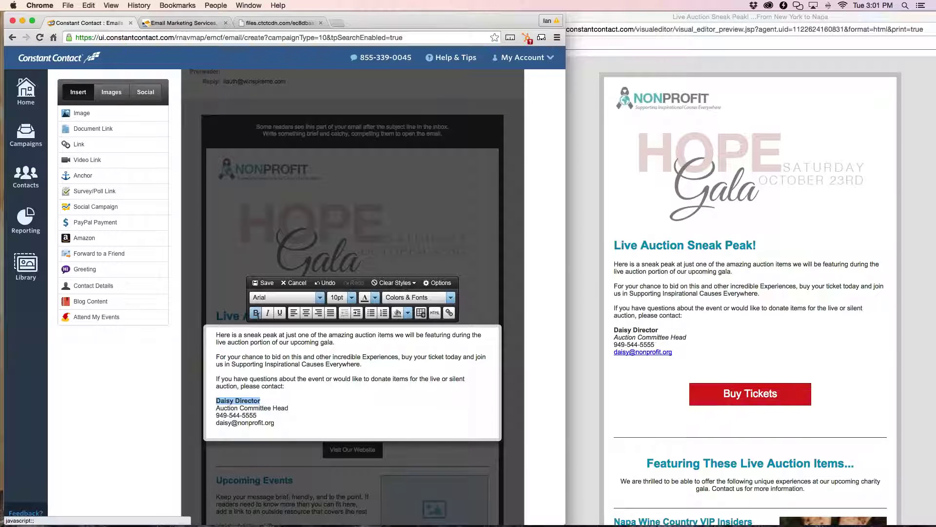
click(273, 401)
drag(293, 407, 214, 407)
click(267, 312)
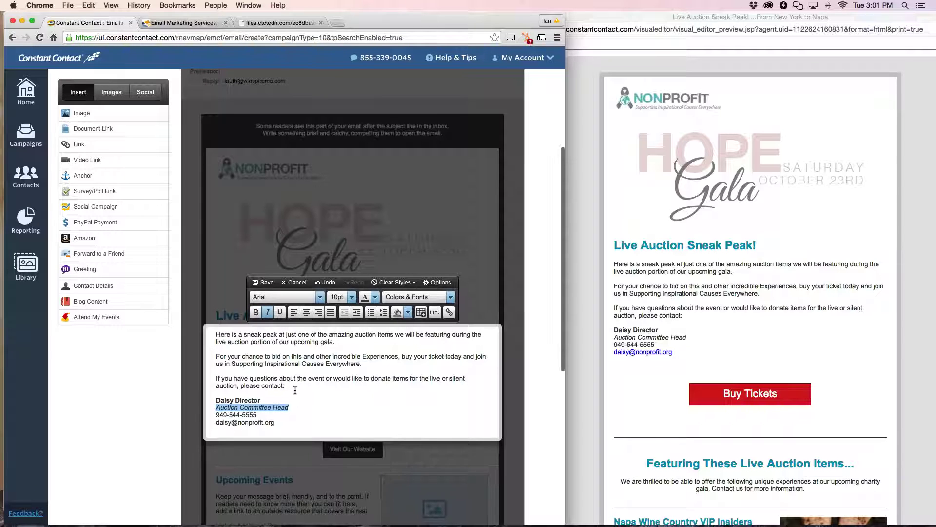
Start a link on the contact's email address line and set the link type to Email (mail to an email address).
click(275, 423)
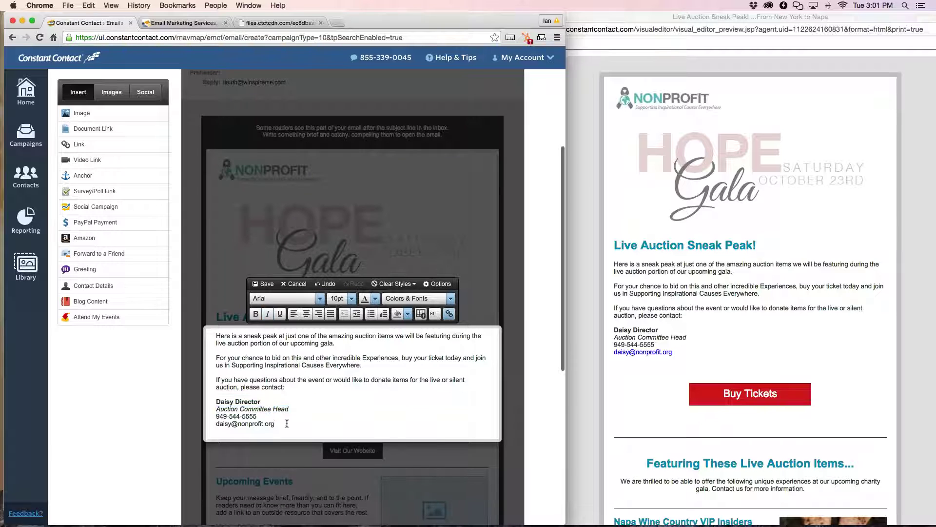
key(Left)
key(Left)
key(Left)
key(Left)
drag(276, 424, 216, 424)
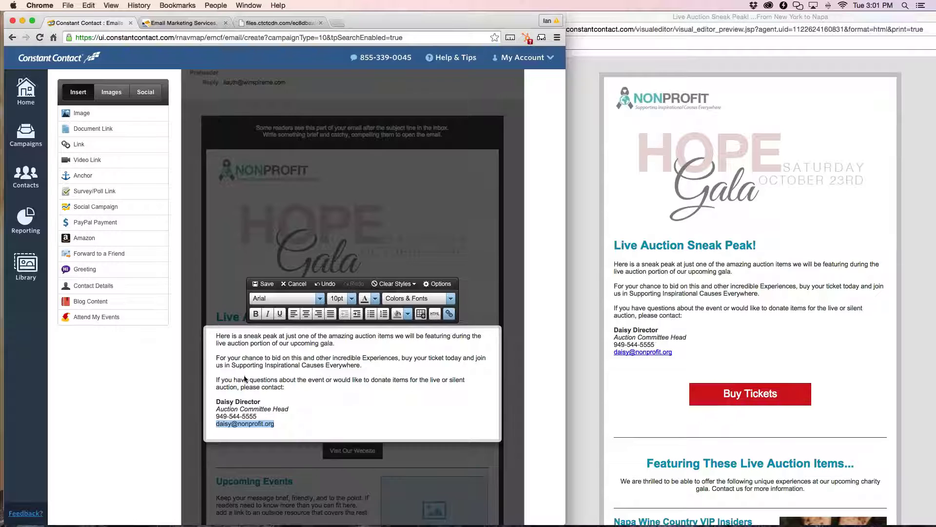
click(95, 148)
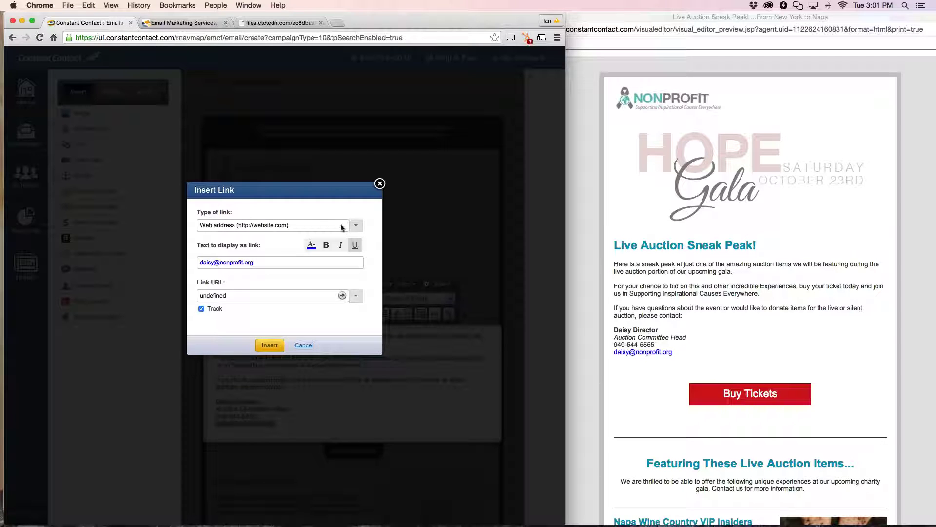
click(356, 224)
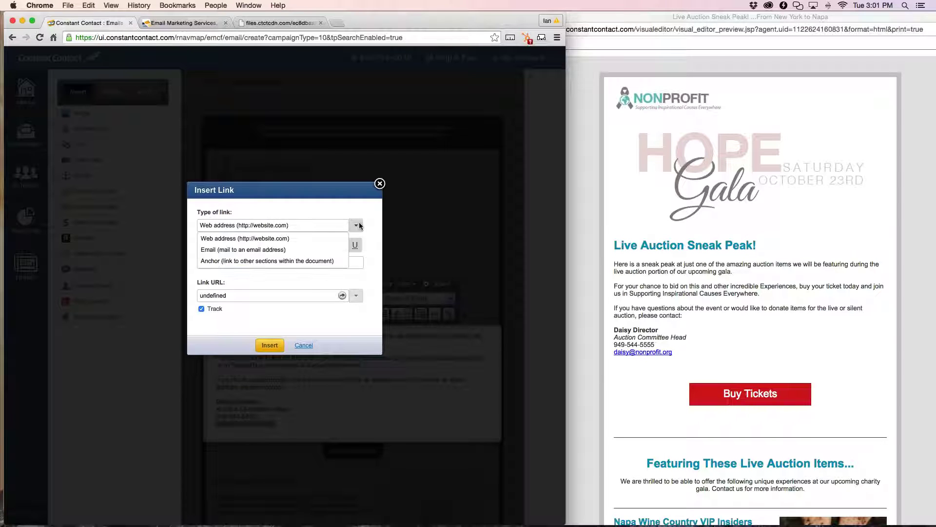
click(277, 249)
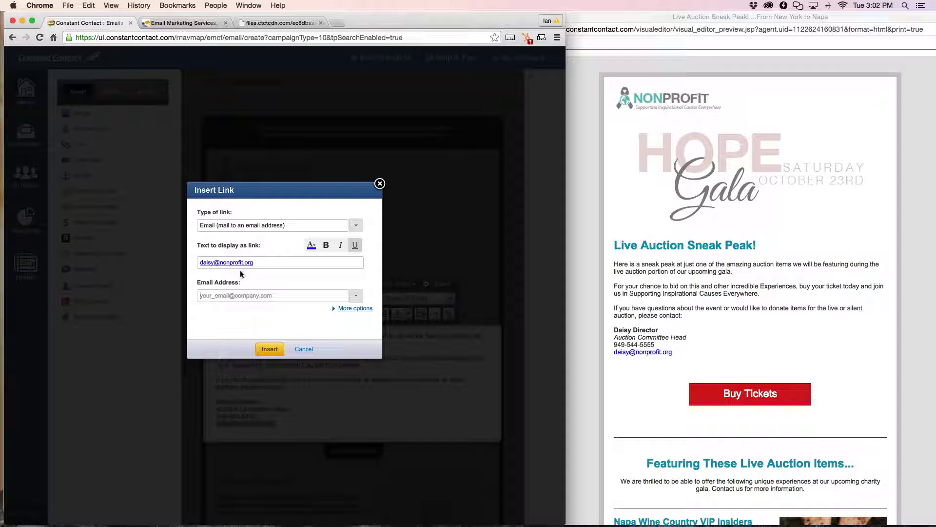
Copy the link's display text into its email address field, insert the link and save the introduction block.
drag(254, 264, 200, 264)
key(super+c)
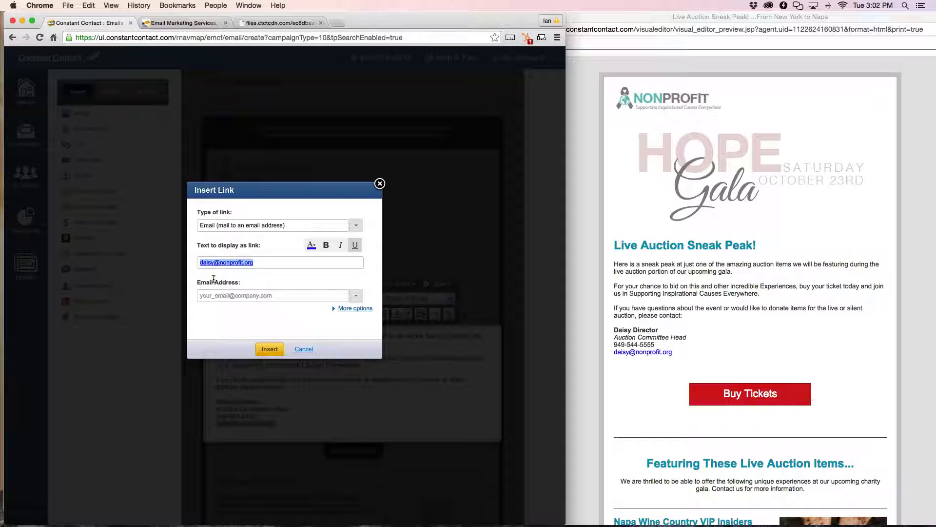
click(223, 298)
key(super+v)
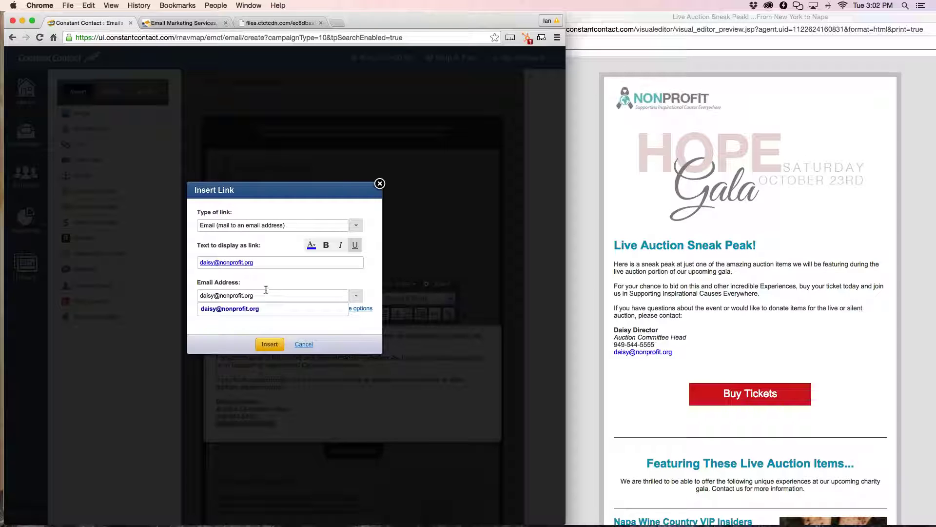
click(268, 346)
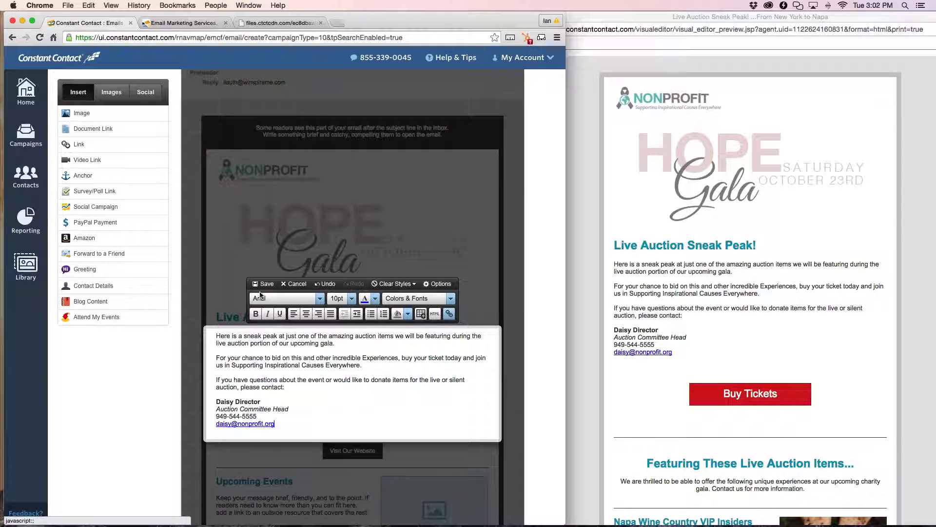
click(262, 285)
Edit the "Visit Our Website" button block and set its table width to 250 pixels in the table properties.
scroll(412, 408, down, 3)
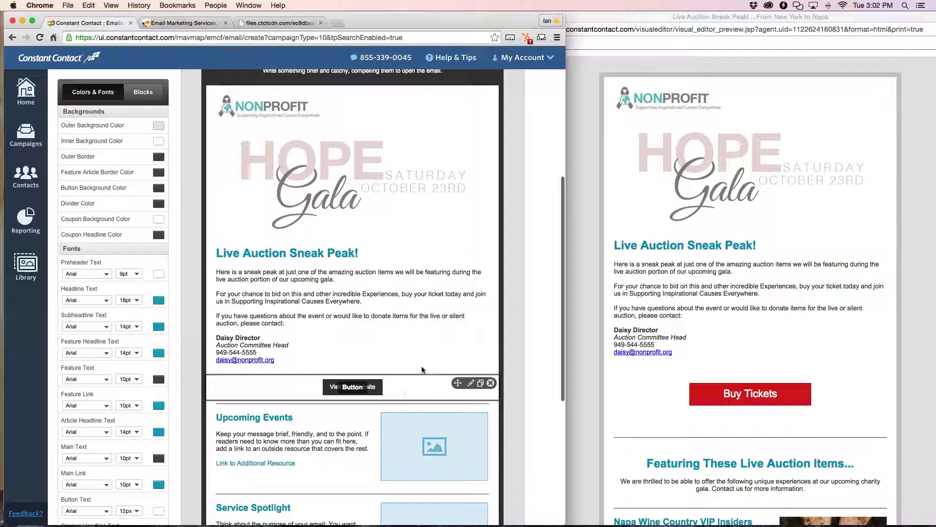
scroll(400, 388, down, 1)
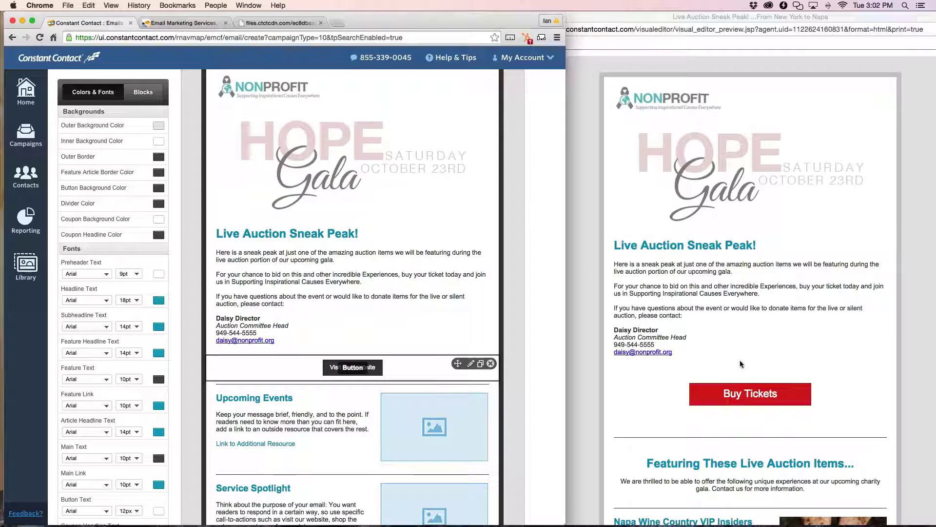
scroll(739, 360, down, 1)
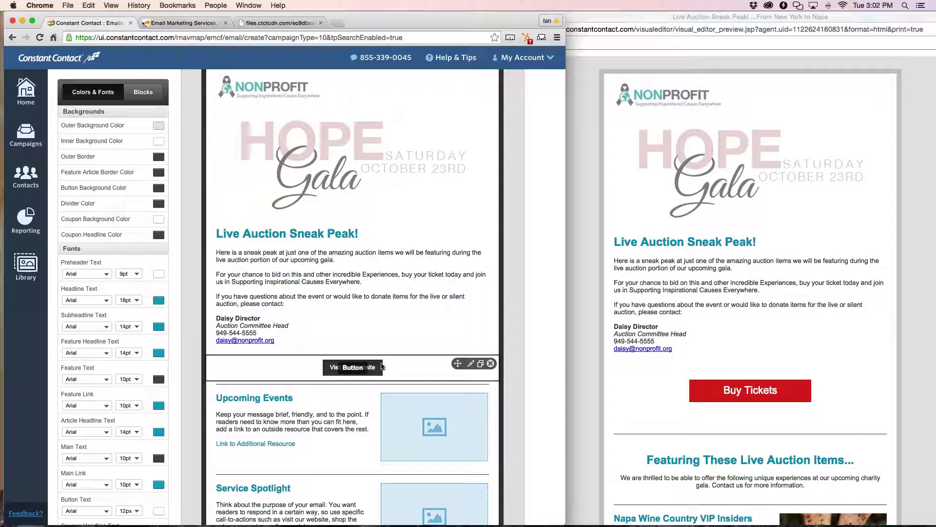
scroll(356, 369, down, 1)
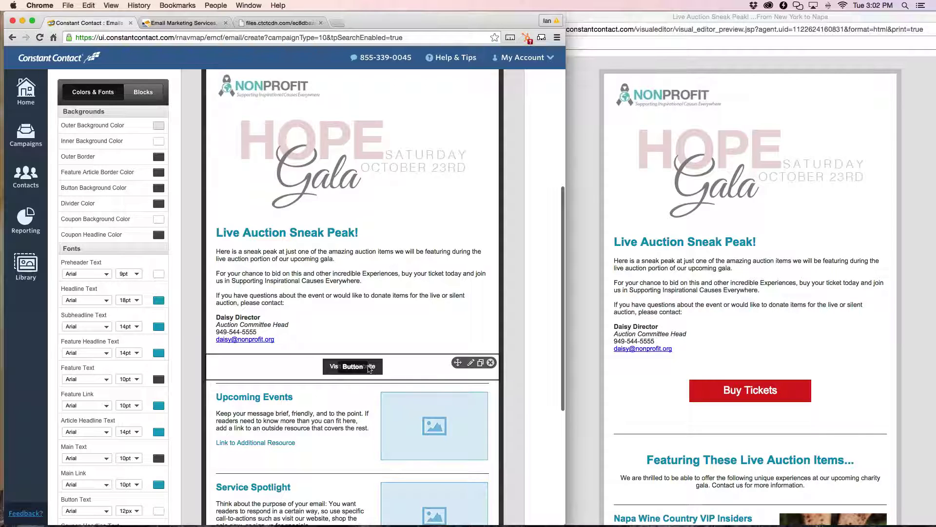
click(361, 373)
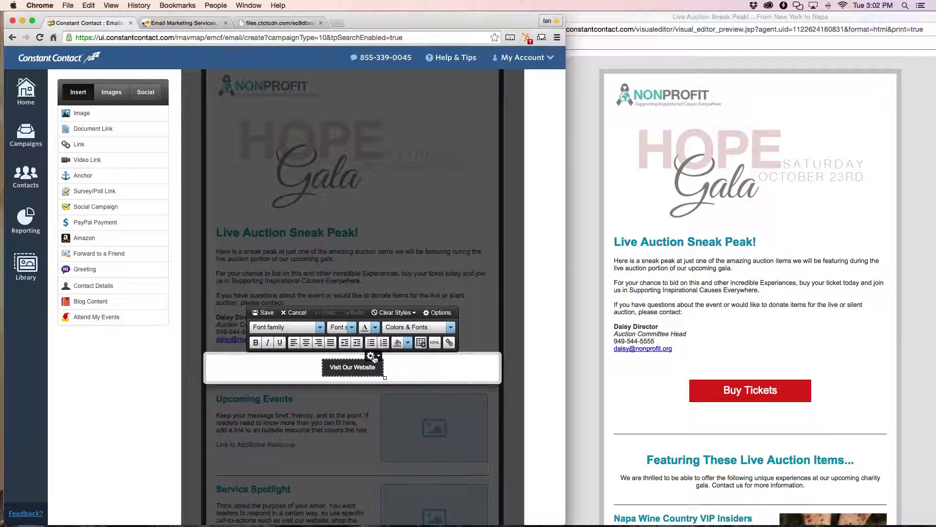
click(372, 357)
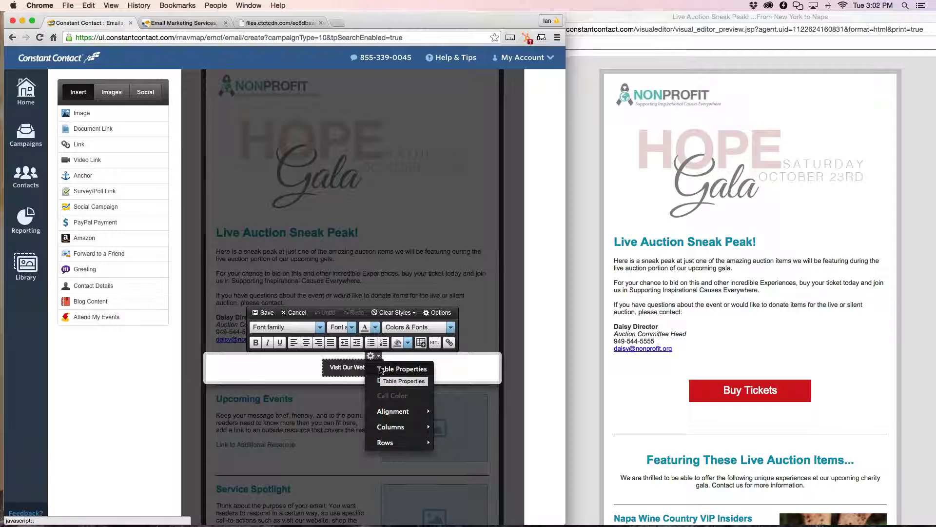
click(381, 369)
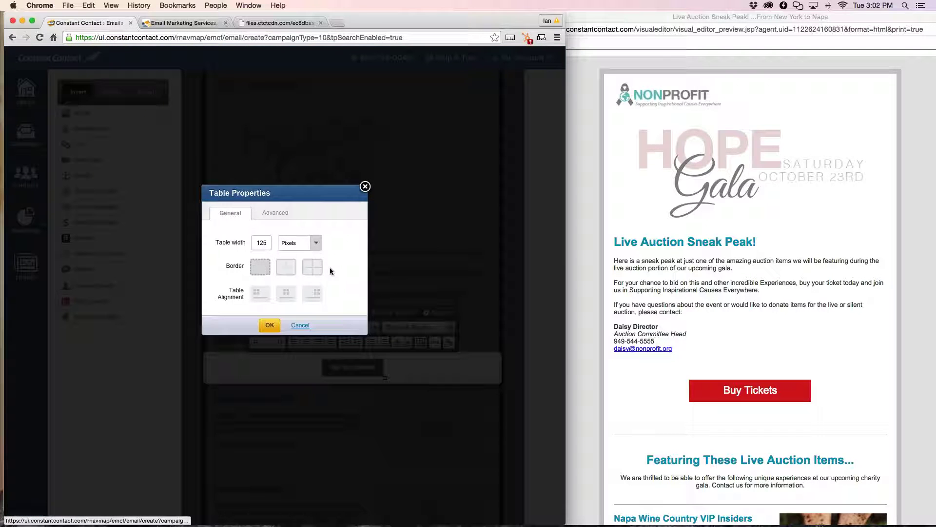
click(262, 244)
double_click(262, 243)
text(250)
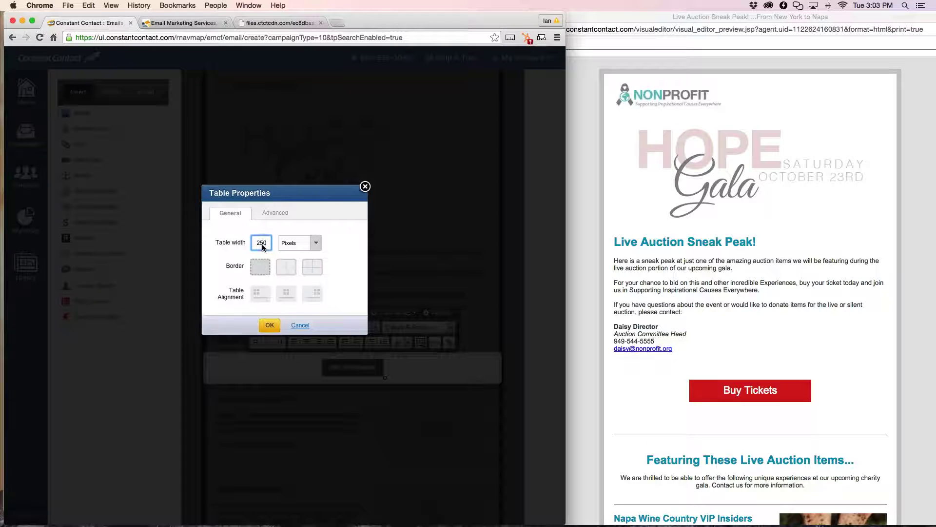
Give the button table a solid outer border in dark red and center the table.
click(286, 267)
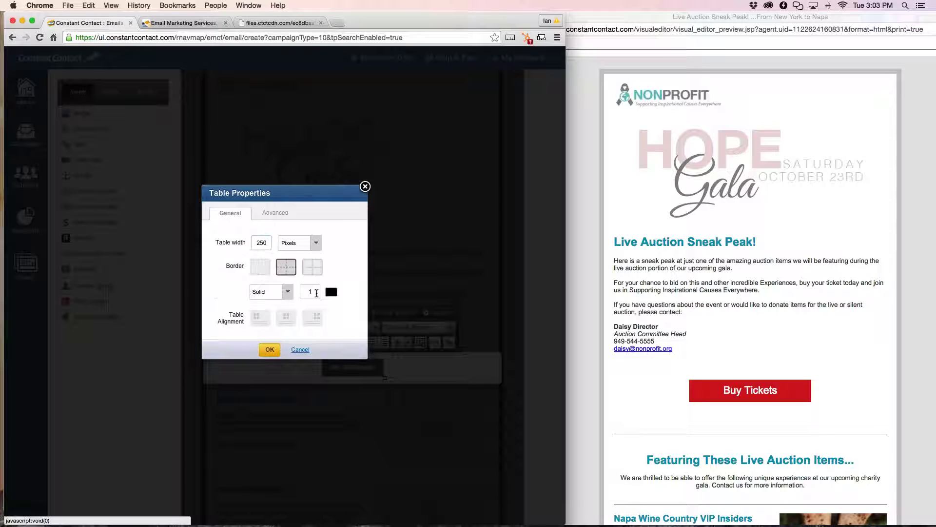
click(331, 292)
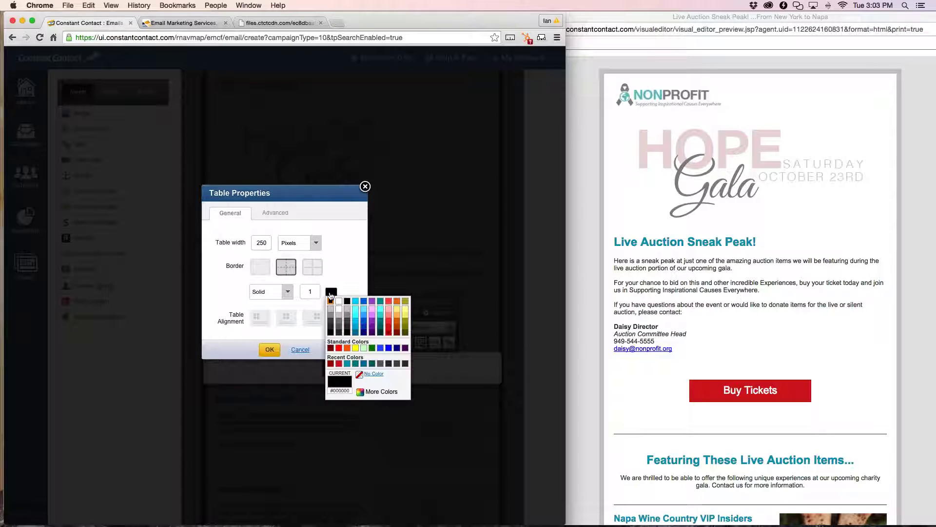
click(331, 363)
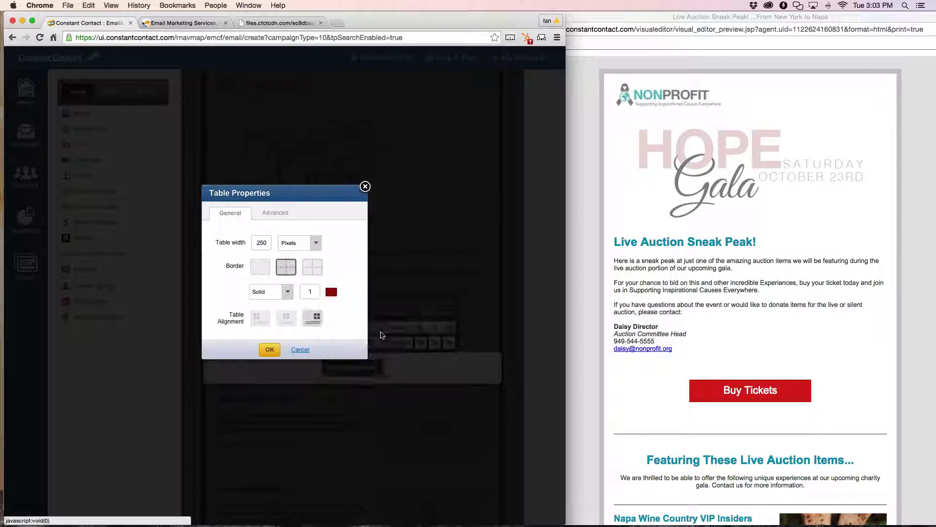
click(283, 318)
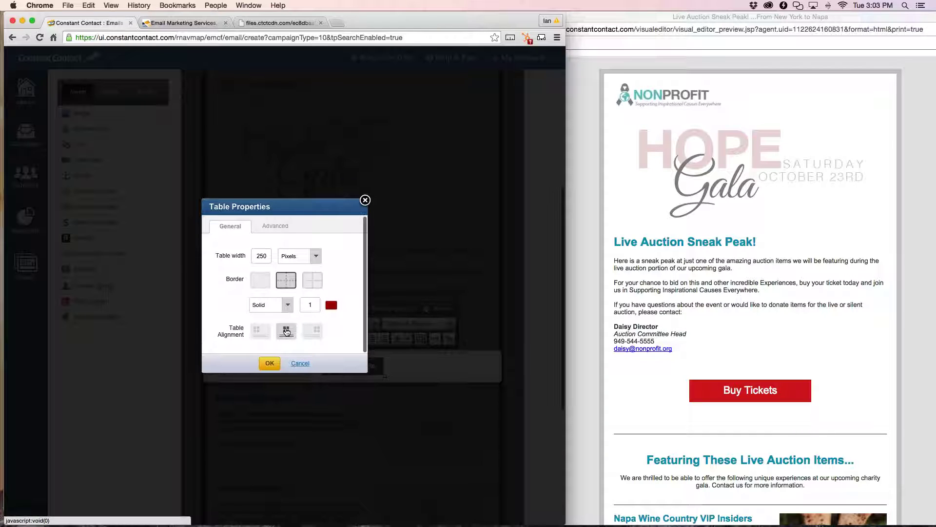
Set the button table's background color to red with vertically centered text, and apply the table properties.
click(275, 226)
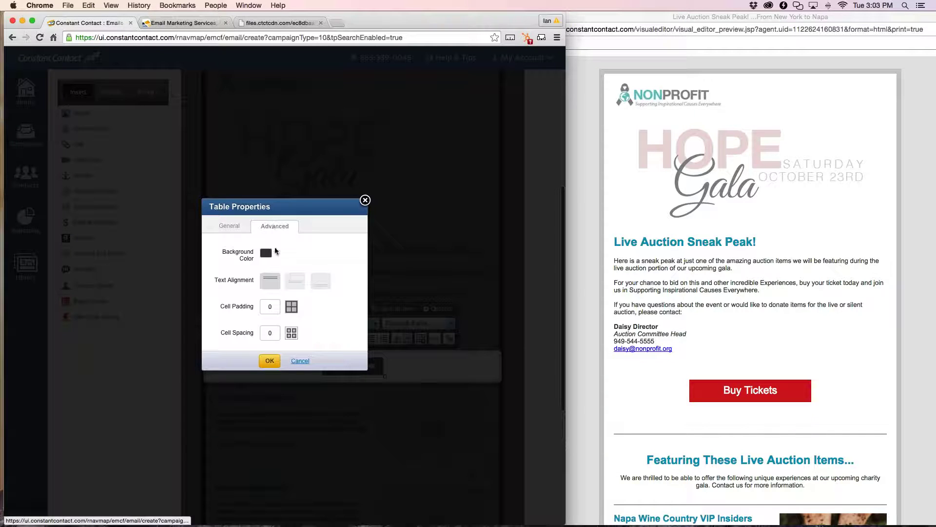
click(266, 253)
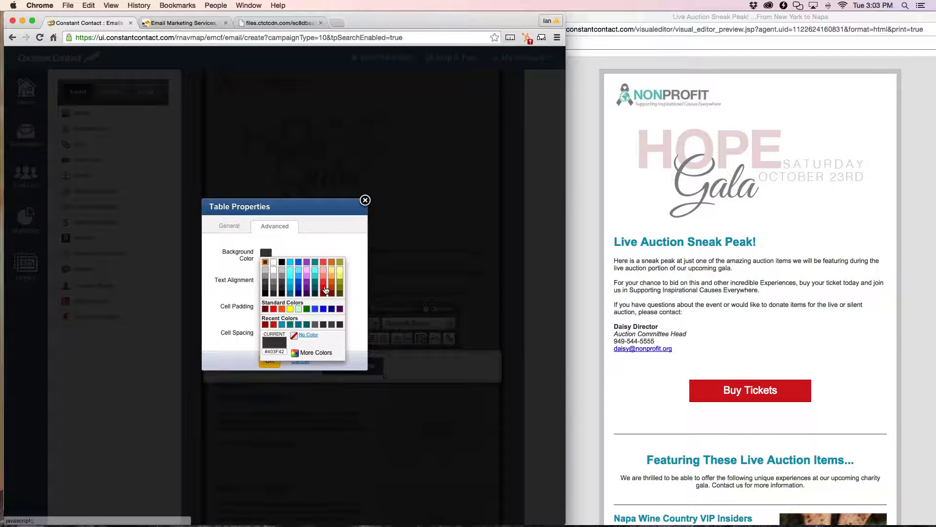
click(326, 288)
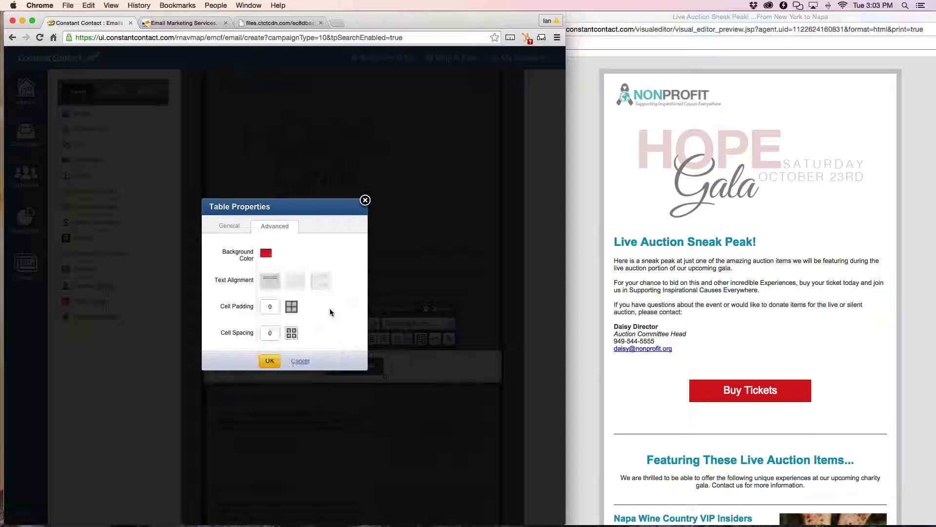
click(294, 281)
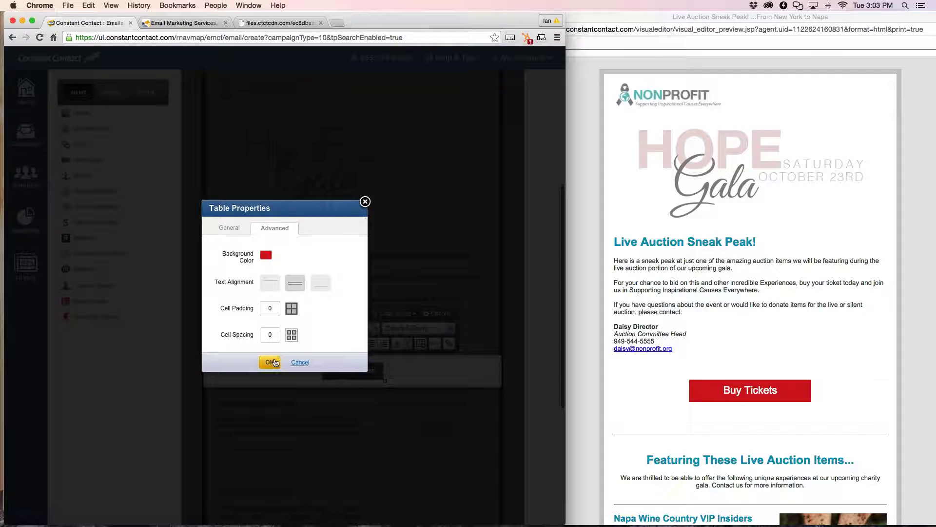
click(234, 230)
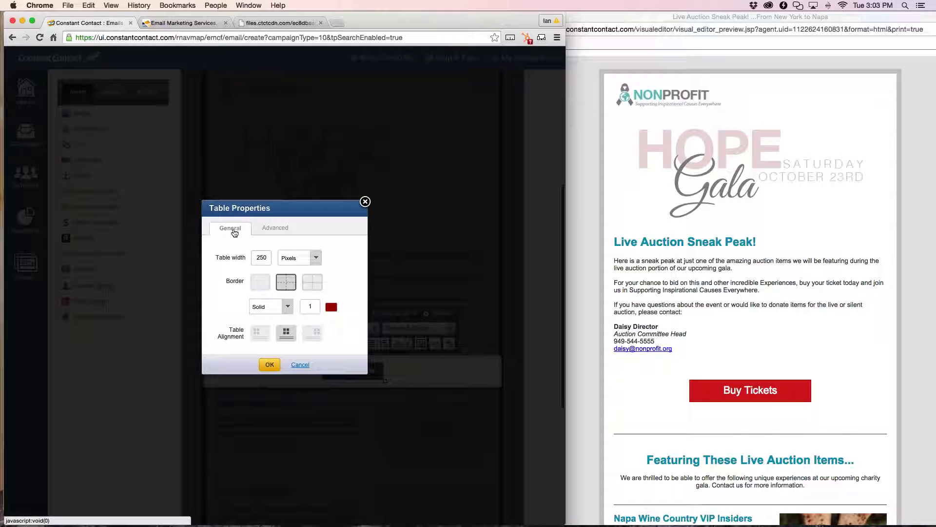
click(269, 365)
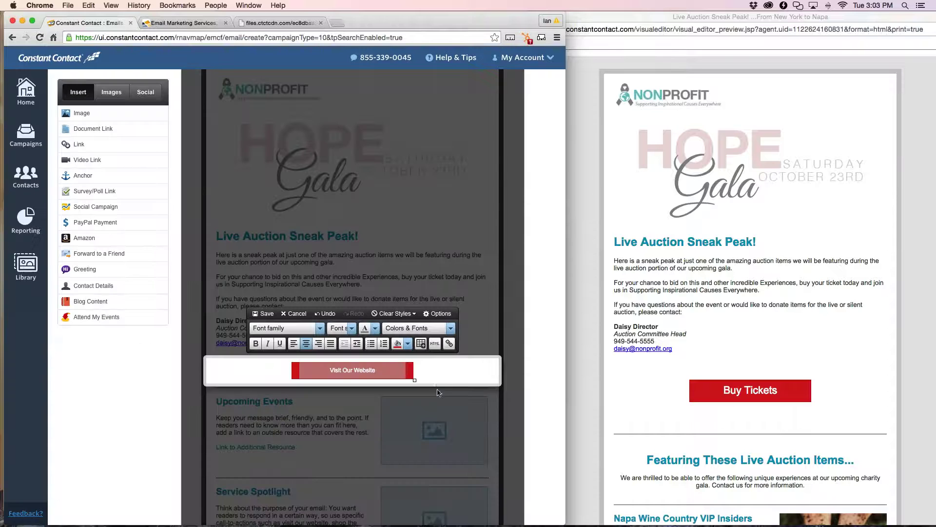
Replace the button's "Visit Our Website" text with "Buy Tickets".
mouse_move(385, 377)
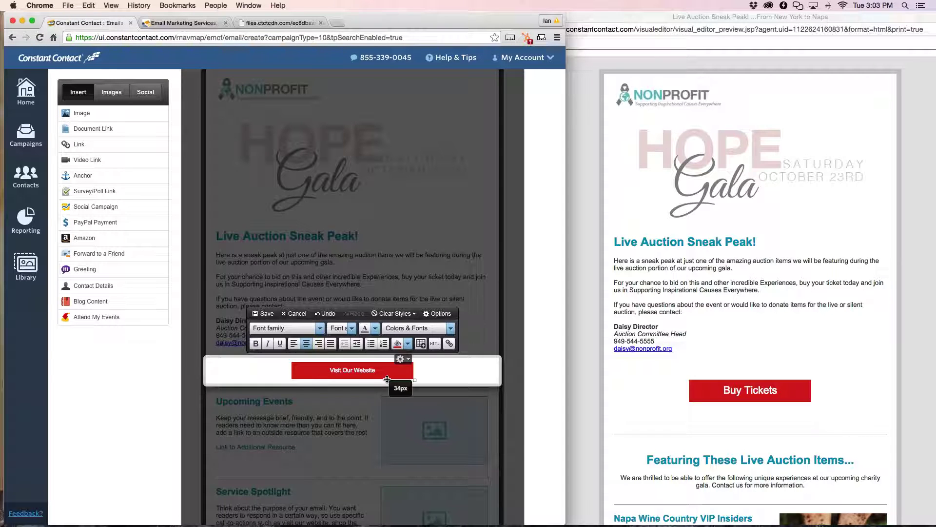
click(379, 369)
drag(380, 370, 336, 373)
text(Buy Tickets)
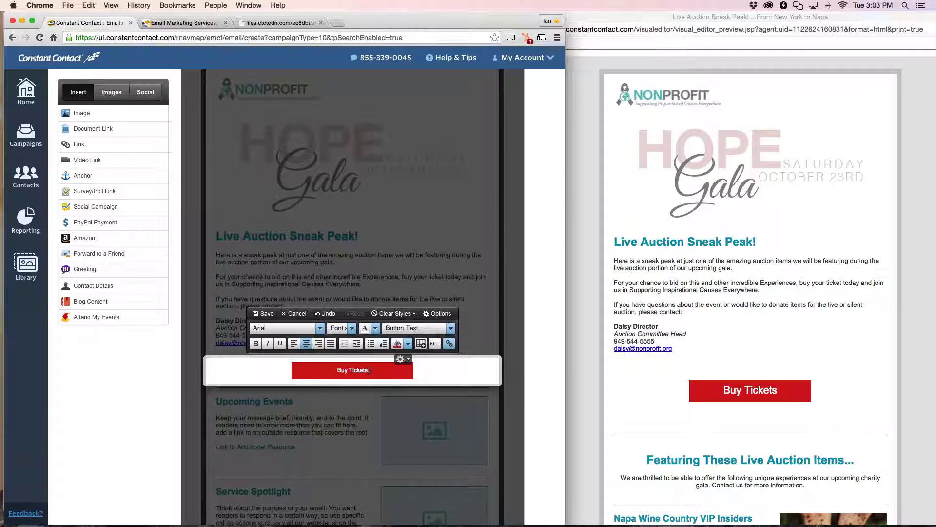
Set the font size of the "Buy Tickets" button text to 16pt.
drag(369, 371, 337, 374)
click(351, 328)
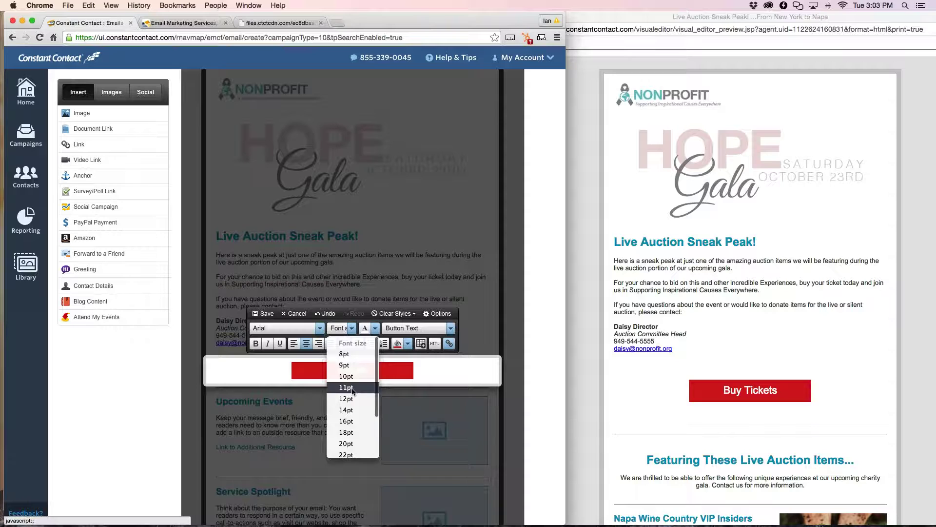
click(347, 421)
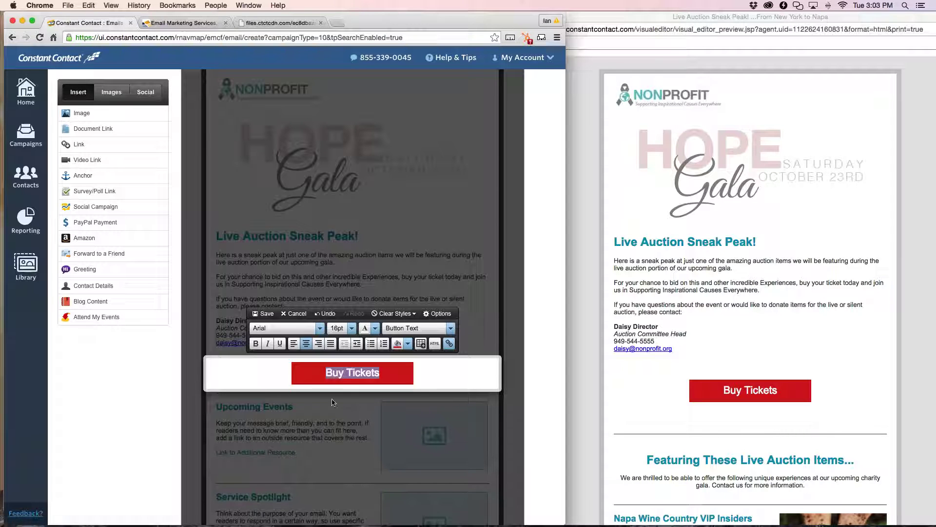
click(354, 373)
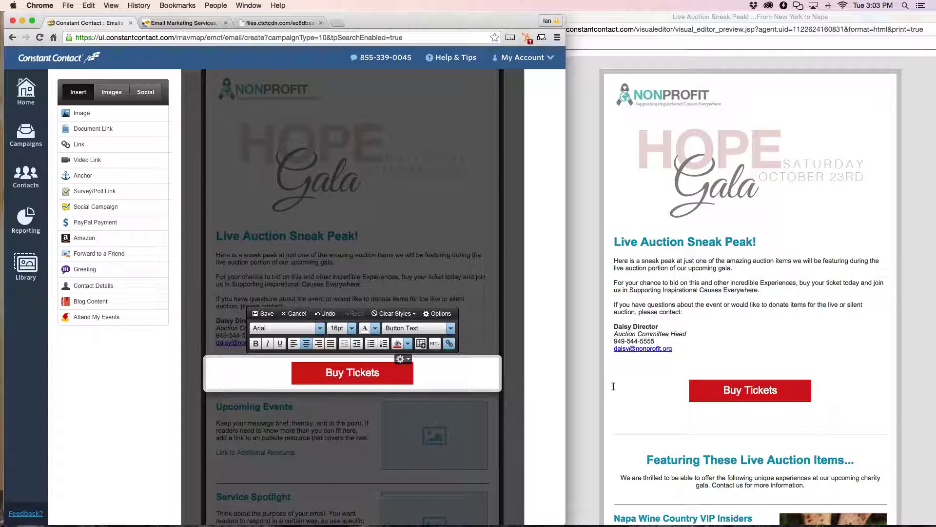
Select the "Buy Tickets" text in the red button and start inserting a link on it.
click(397, 374)
click(327, 372)
drag(327, 373, 385, 370)
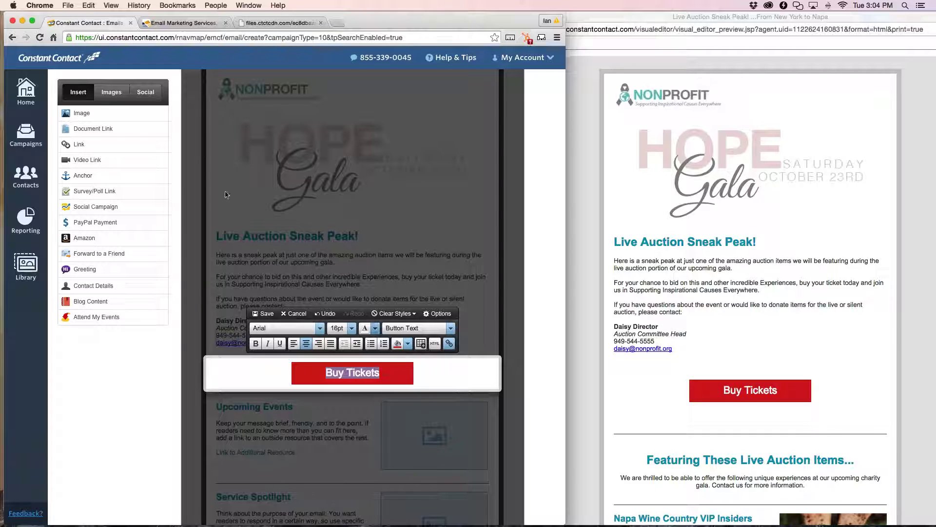
click(80, 144)
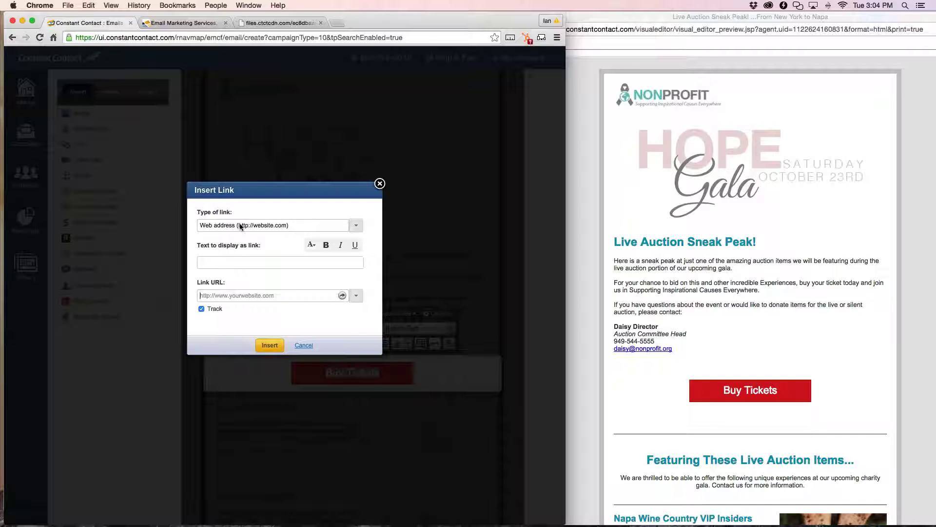
Load winspireme.com in a new browser tab and select its web address.
click(336, 23)
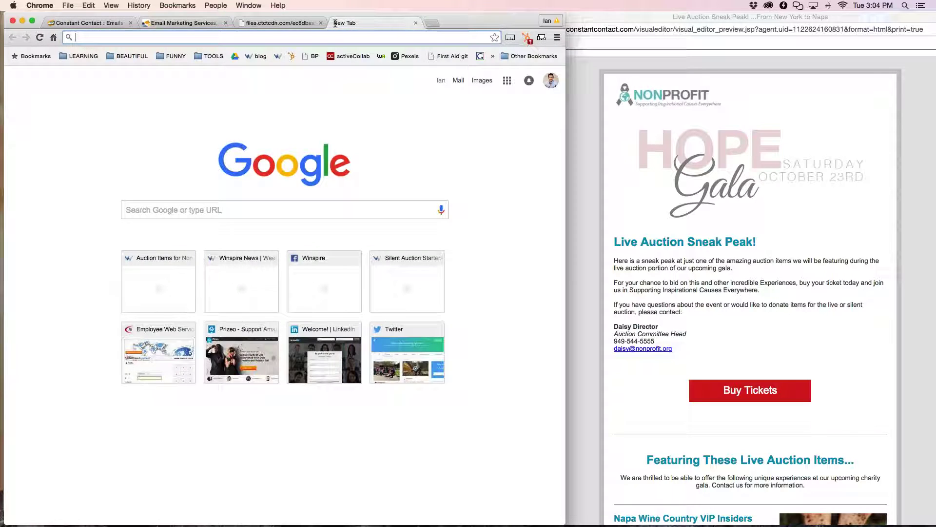
text(winspireme.com)
key(Return)
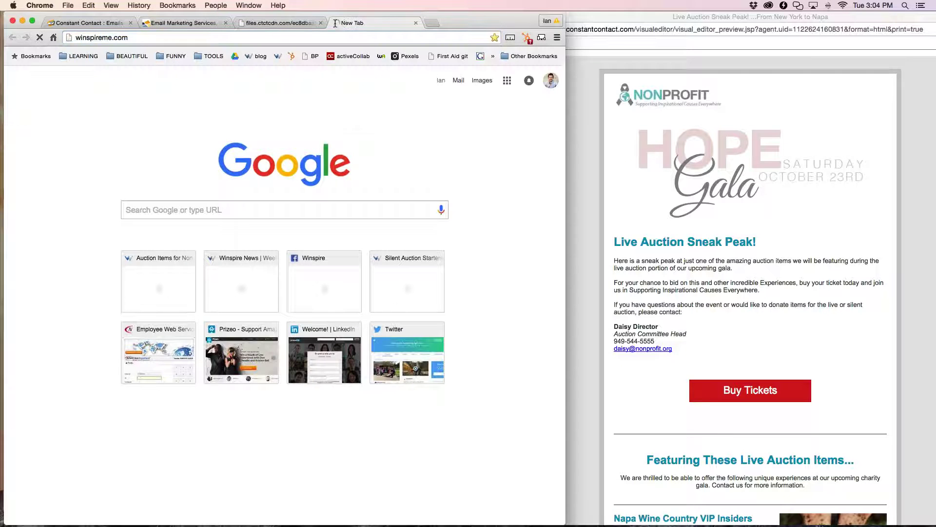
click(204, 42)
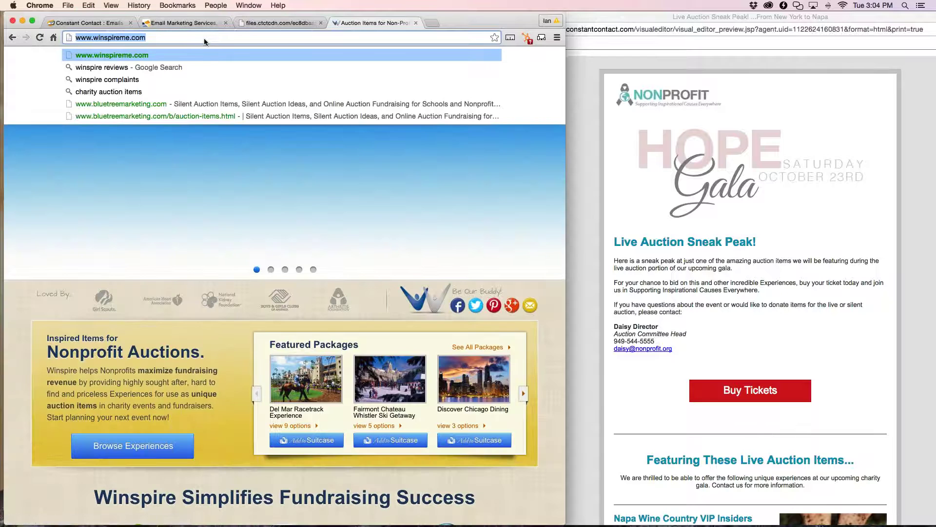
click(89, 22)
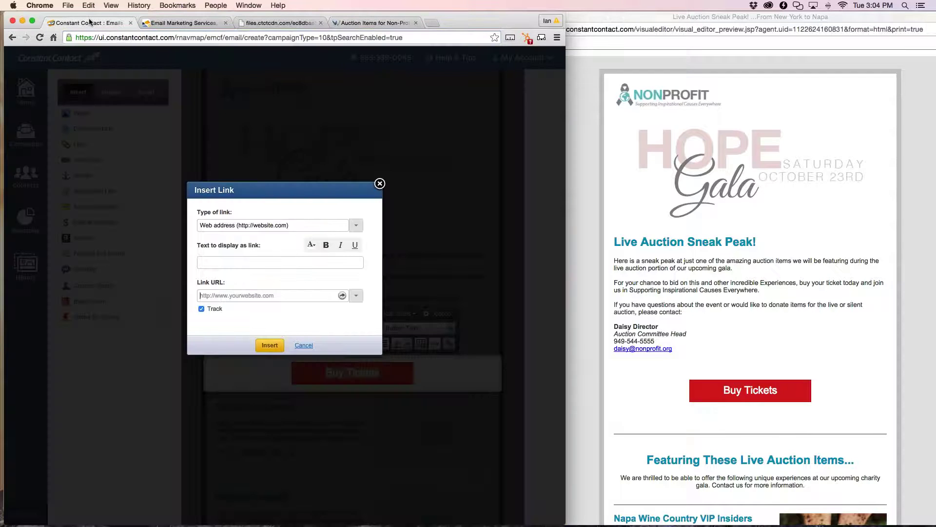
click(244, 225)
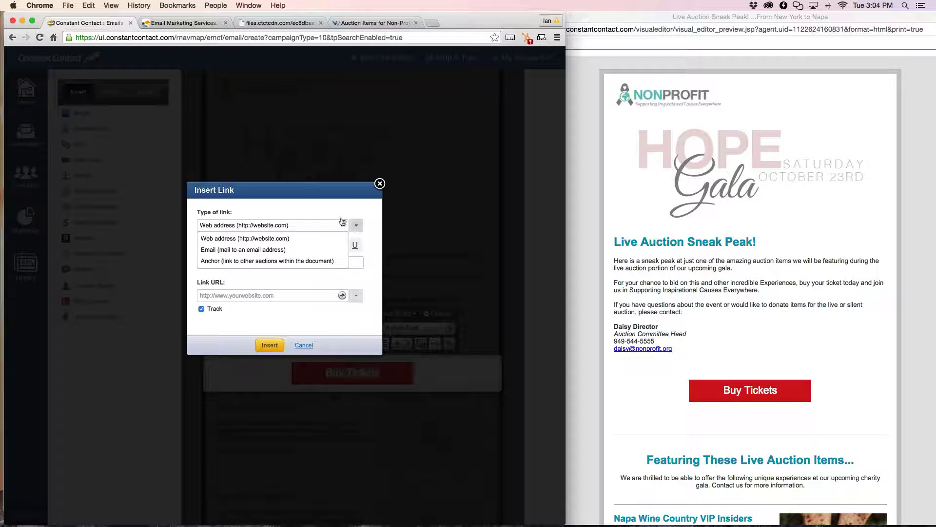
click(268, 238)
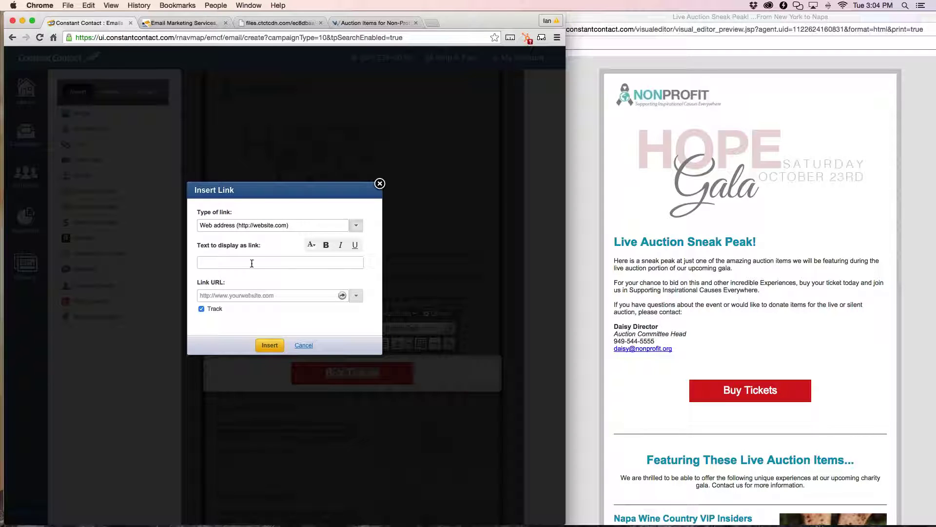
click(236, 293)
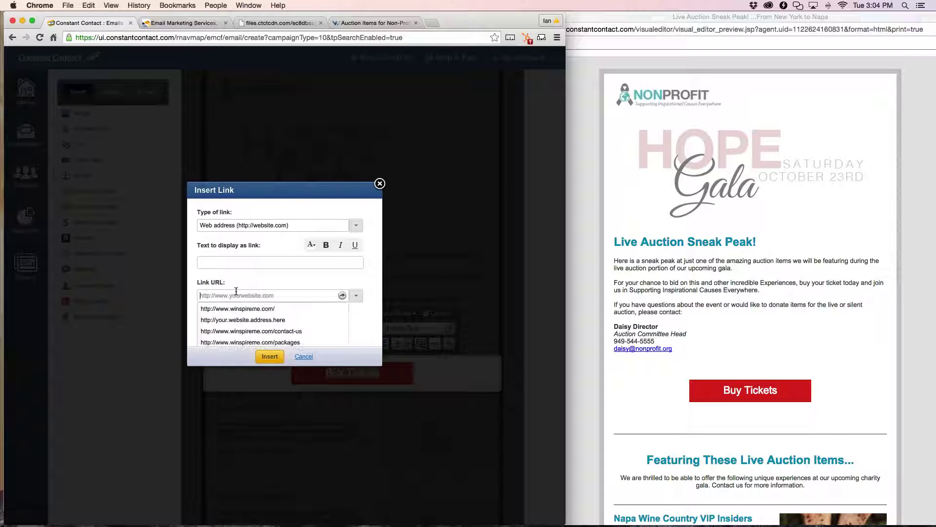
click(221, 262)
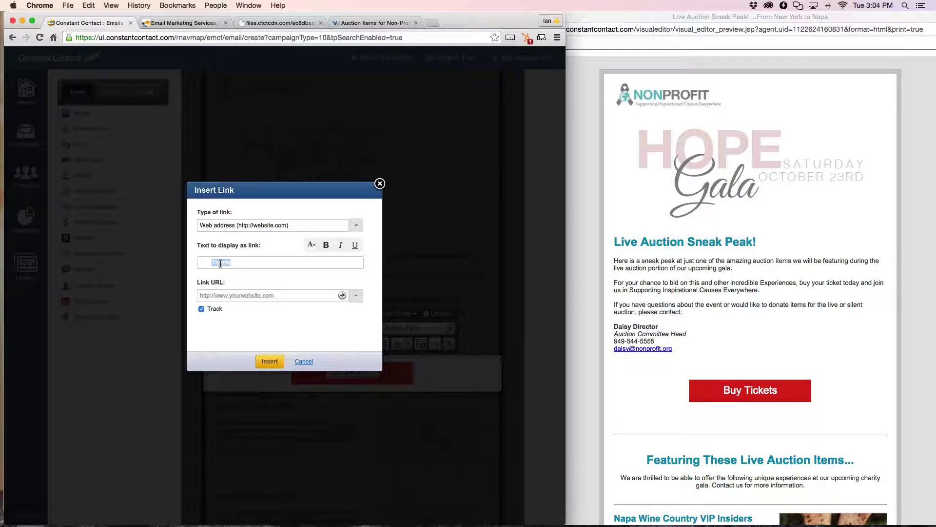
text(Buy Tickets)
click(242, 294)
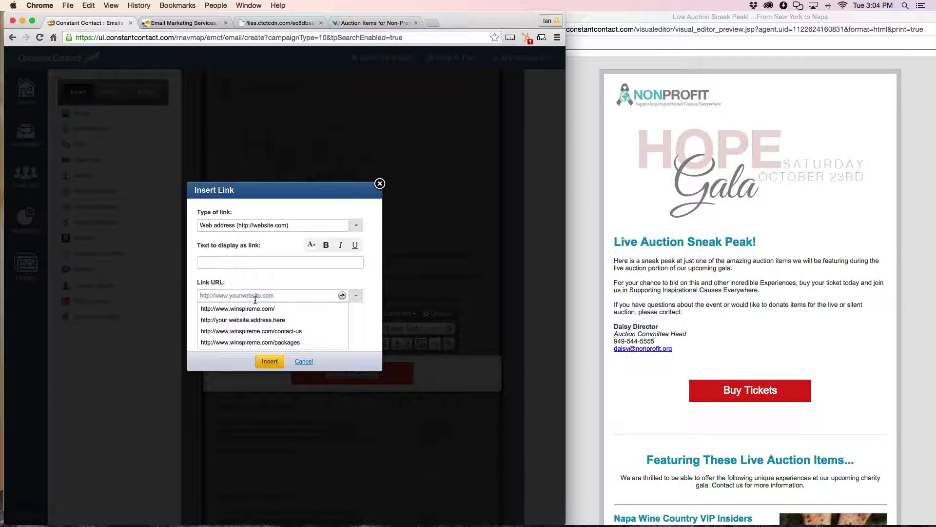
click(244, 308)
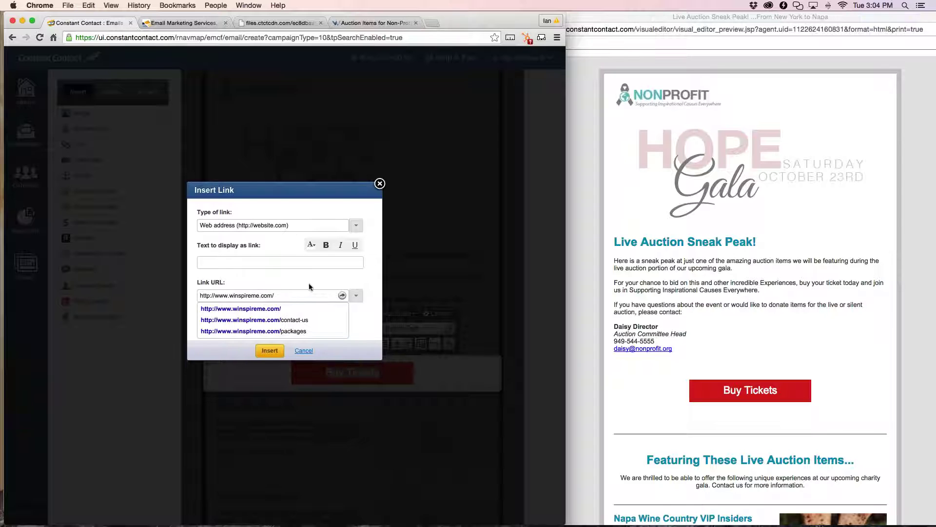
click(230, 346)
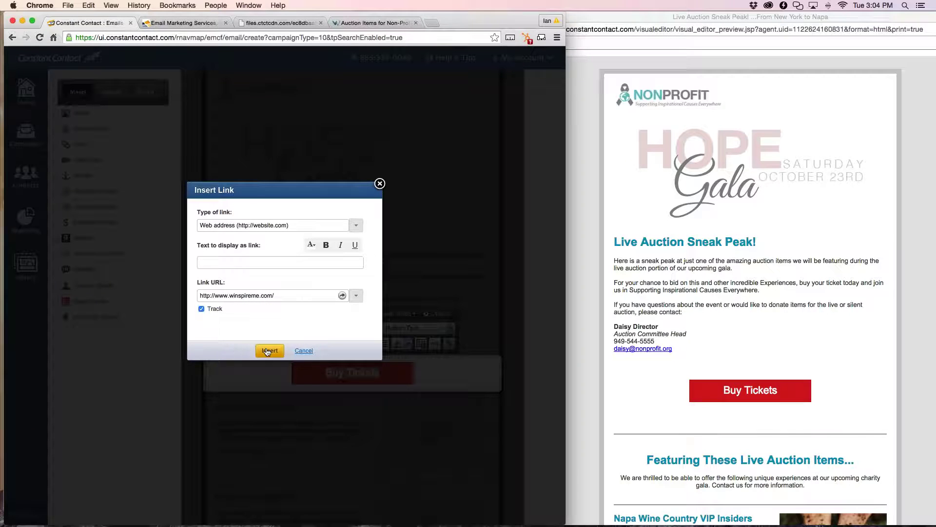
click(269, 351)
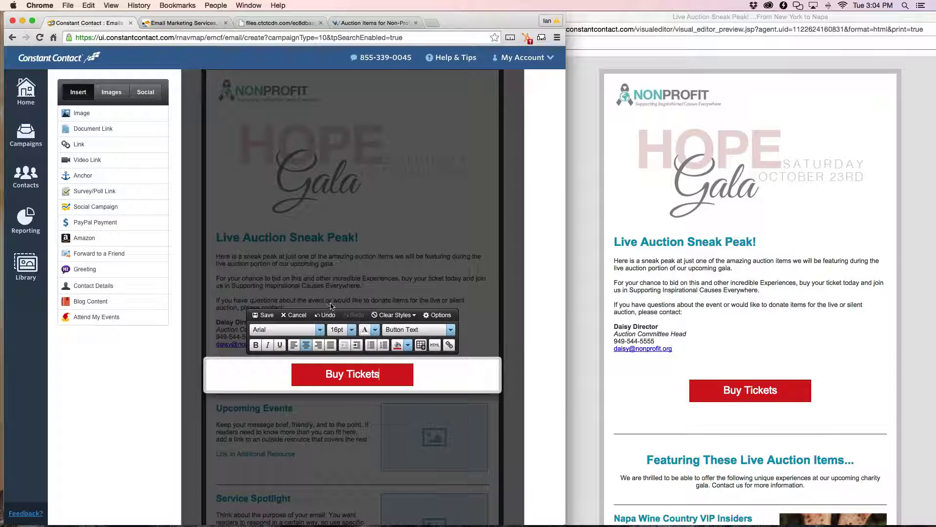
click(262, 316)
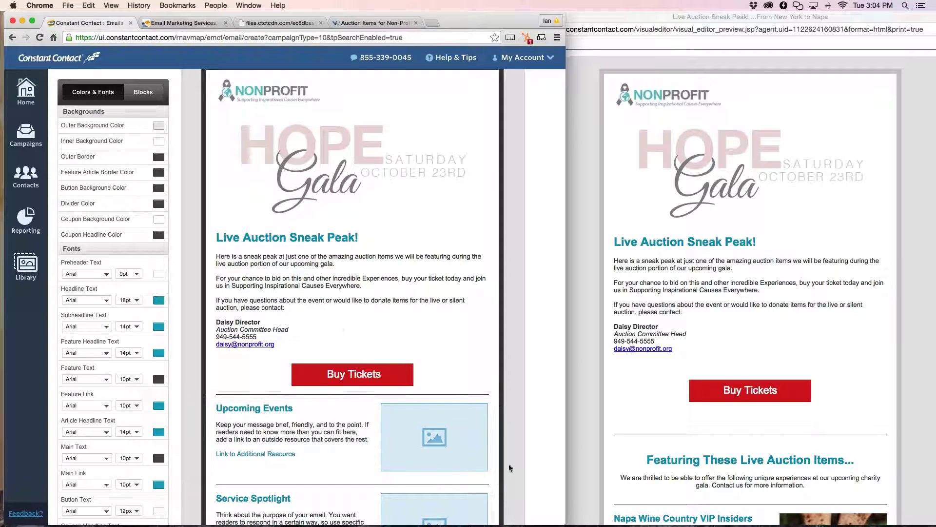
Add blank space below and above the "Buy Tickets" button within its block, and save the block.
mouse_move(468, 526)
scroll(662, 368, down, 3)
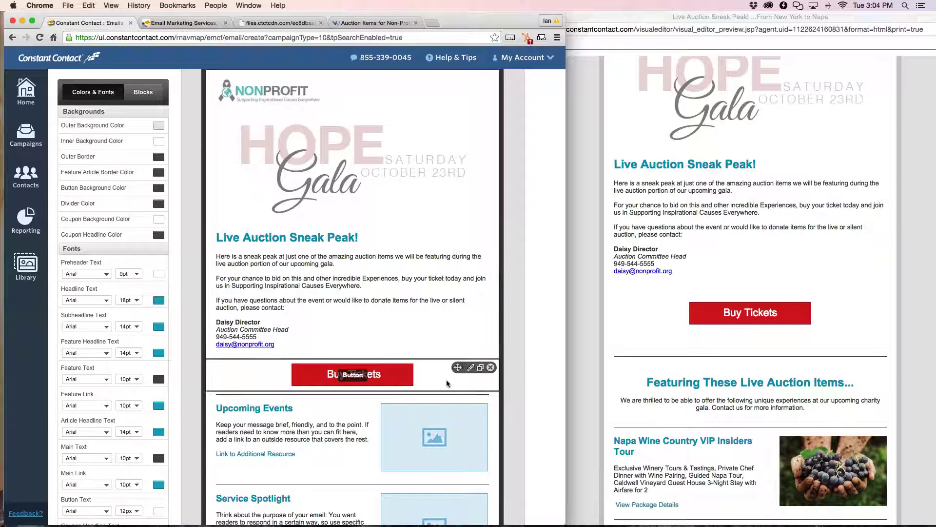
click(435, 375)
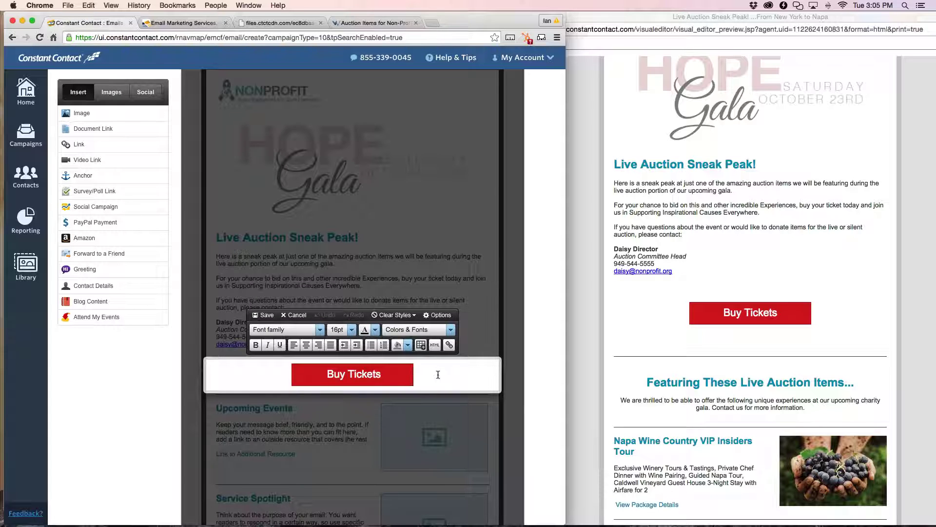
key(Return)
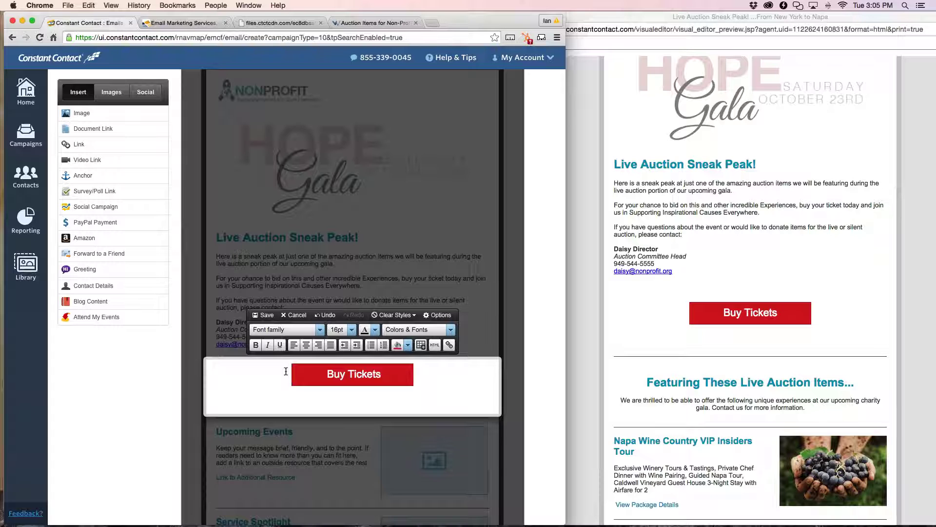
click(286, 371)
key(Return)
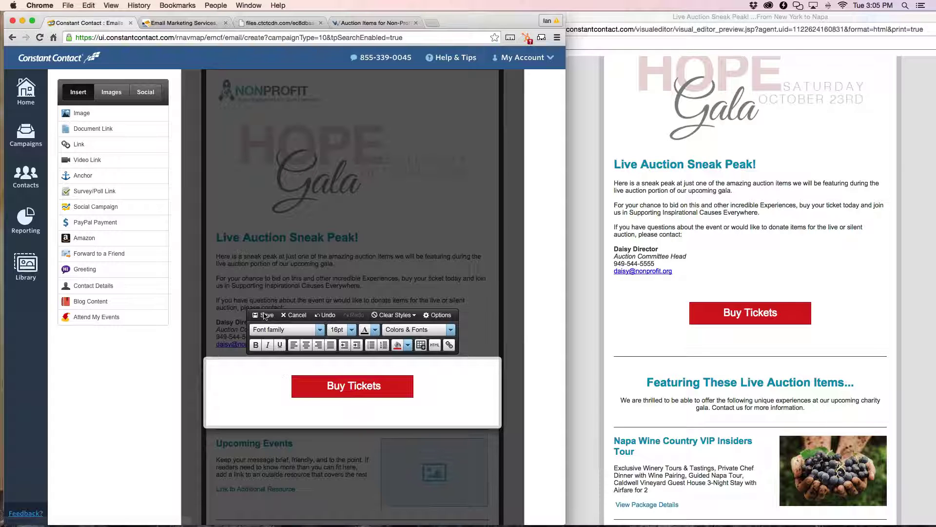
click(264, 315)
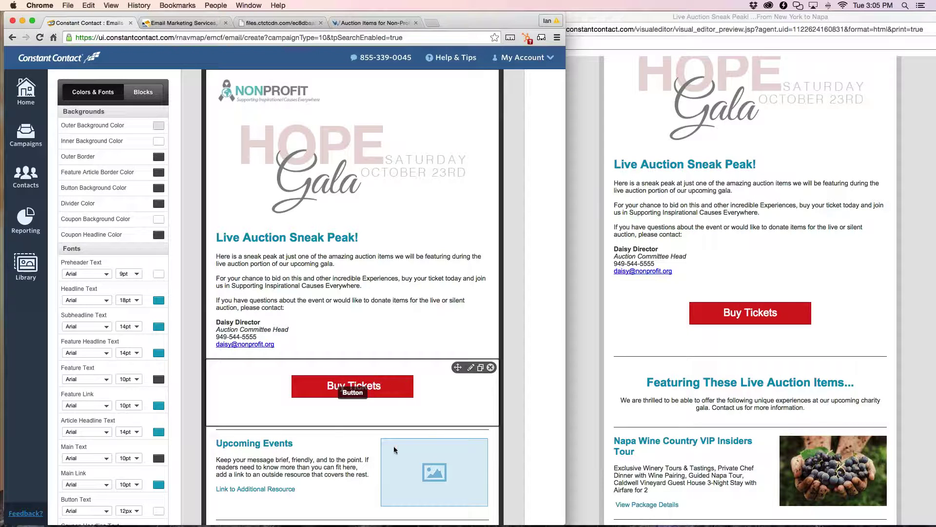
Open the "Upcoming Events" article for editing and delete its placeholder image.
scroll(414, 460, down, 3)
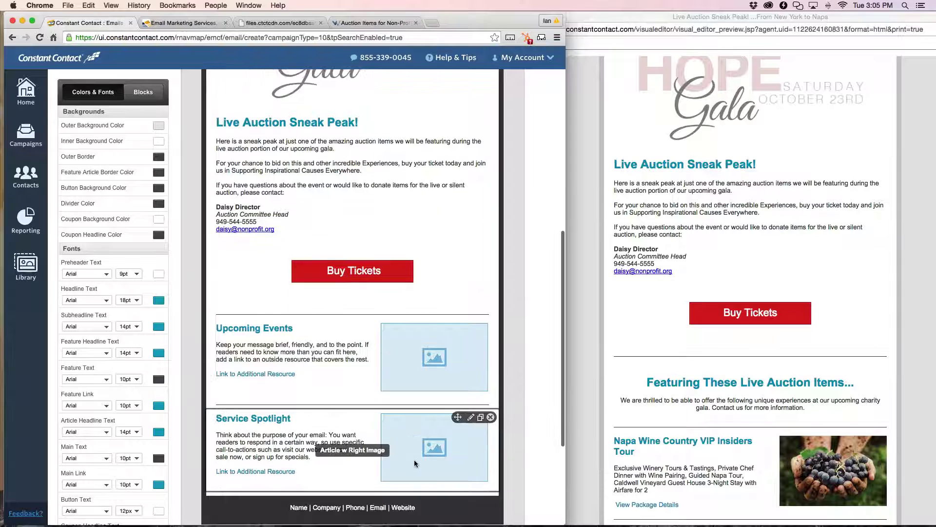
scroll(414, 460, down, 2)
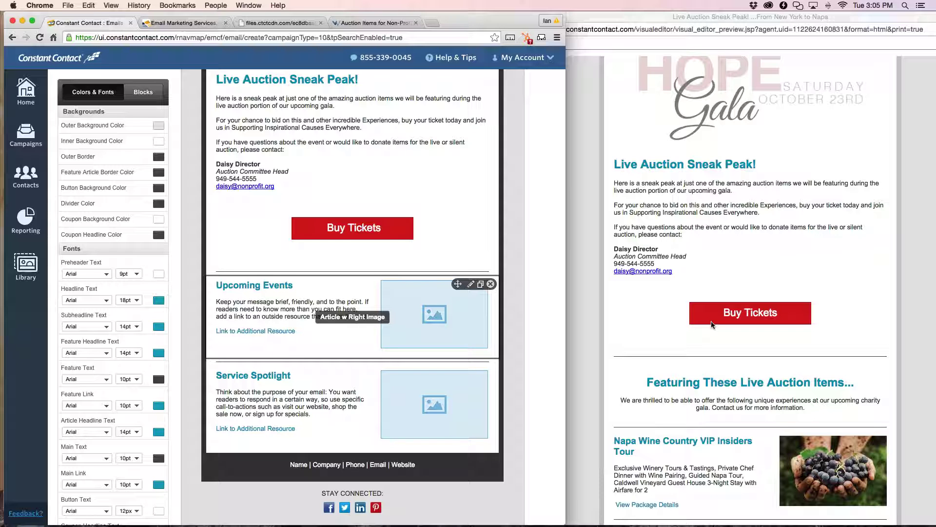
scroll(793, 325, down, 5)
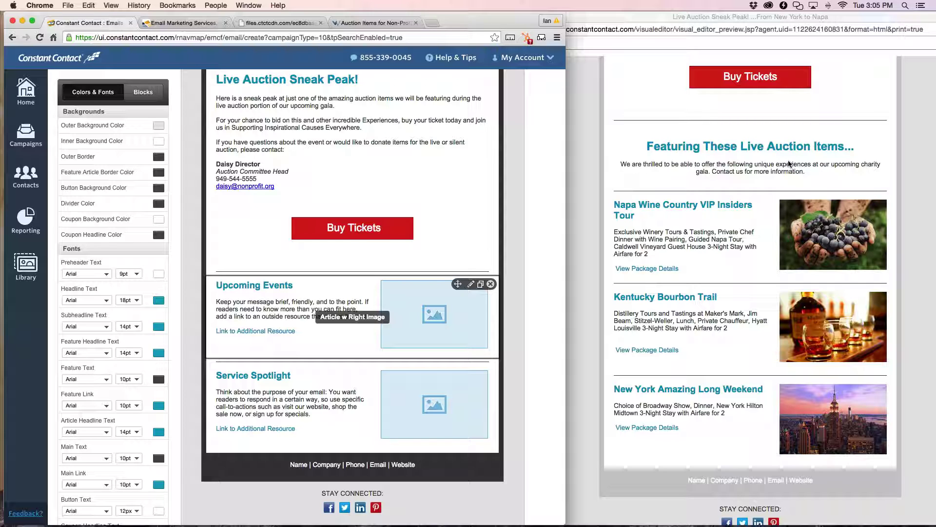
click(317, 301)
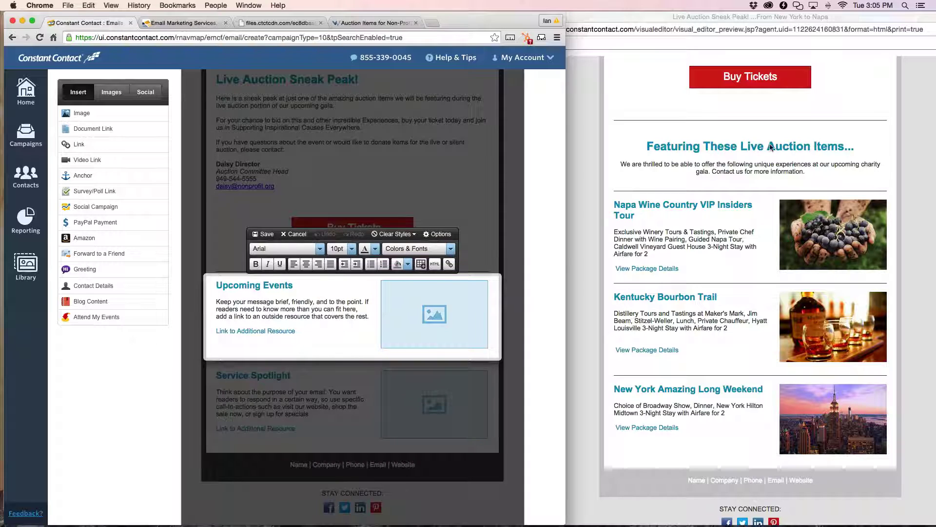
mouse_move(478, 299)
click(483, 287)
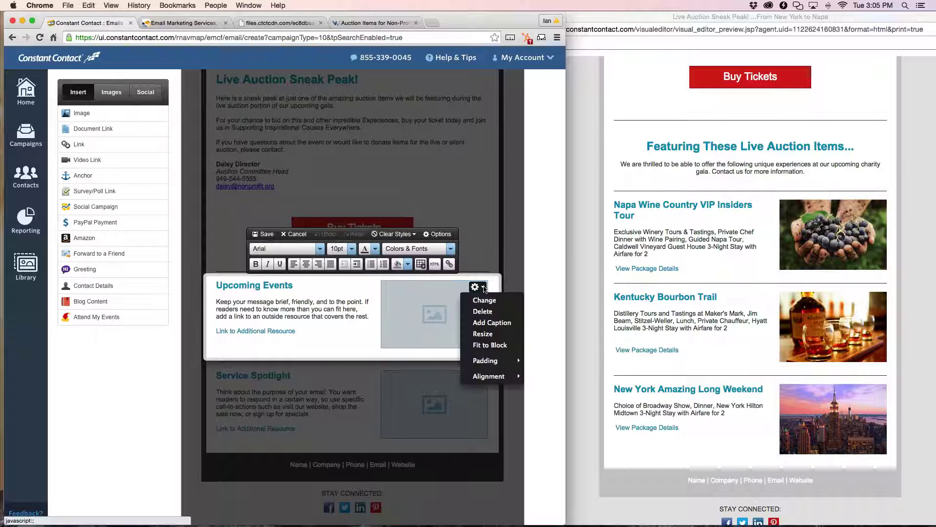
click(484, 311)
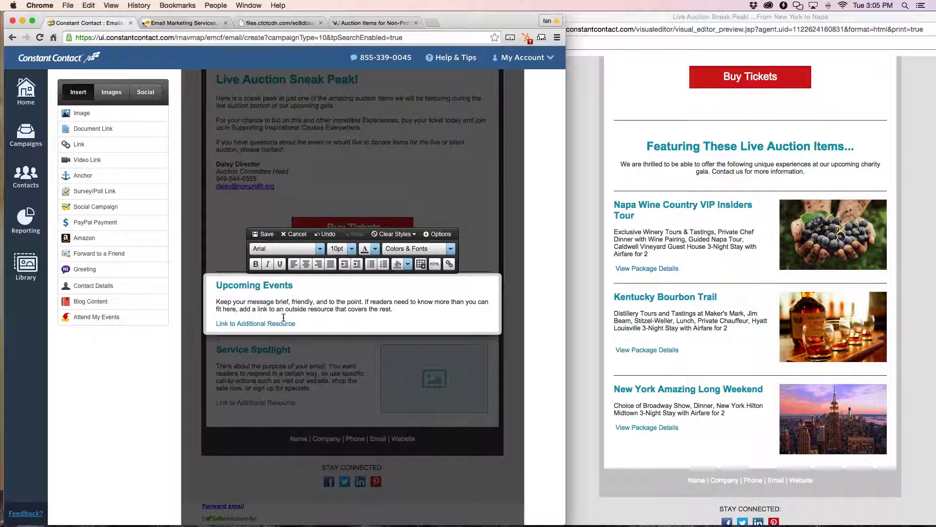
Replace the "Upcoming Events" heading with "Featuring These Live Auction Items...".
drag(291, 287, 203, 282)
text(F)
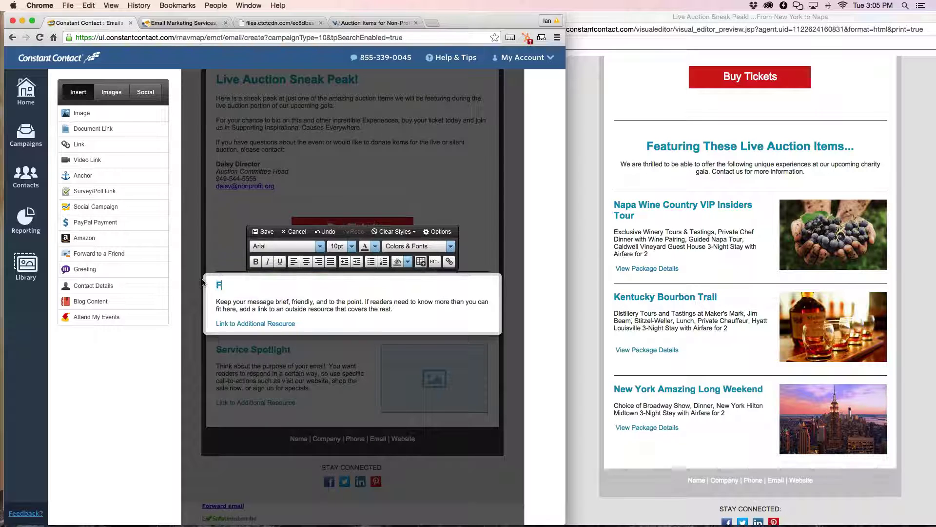
text(eaturing These)
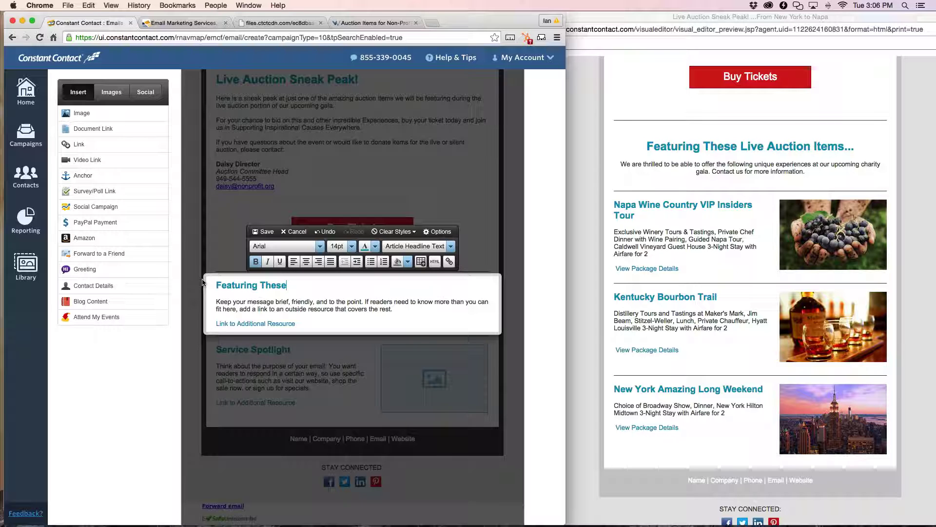
text( Live Auction )
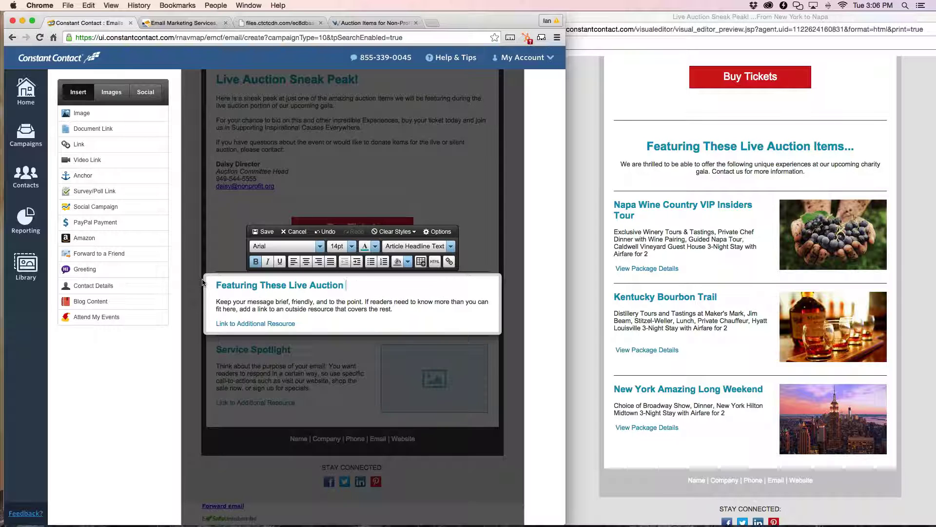
text(Items...)
Replace the placeholder paragraph under the new heading with the sample email's "We are thrilled to be able to offer" text, removing the extra blank line.
drag(392, 309, 217, 302)
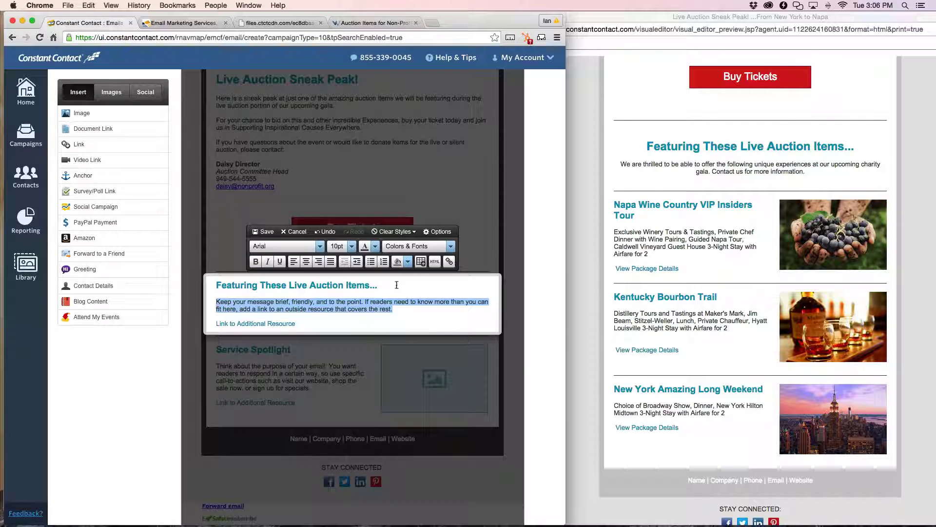
scroll(675, 167, up, 1)
drag(805, 177, 627, 163)
key(super+c)
click(322, 305)
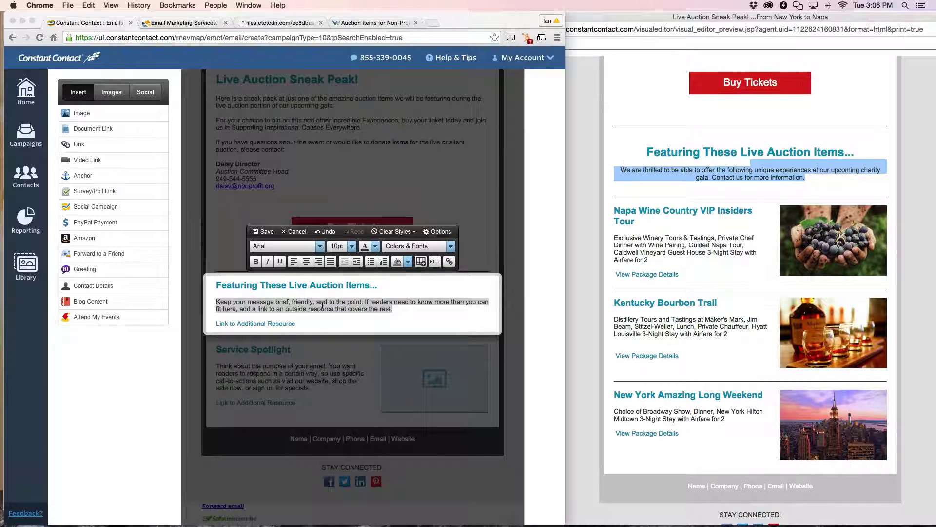
drag(398, 310, 216, 301)
key(super+v)
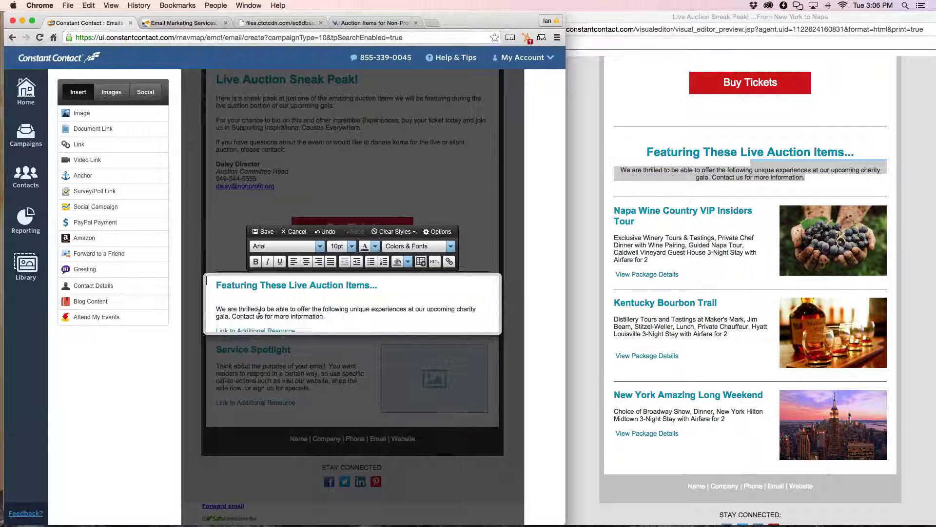
click(216, 309)
key(BackSpace)
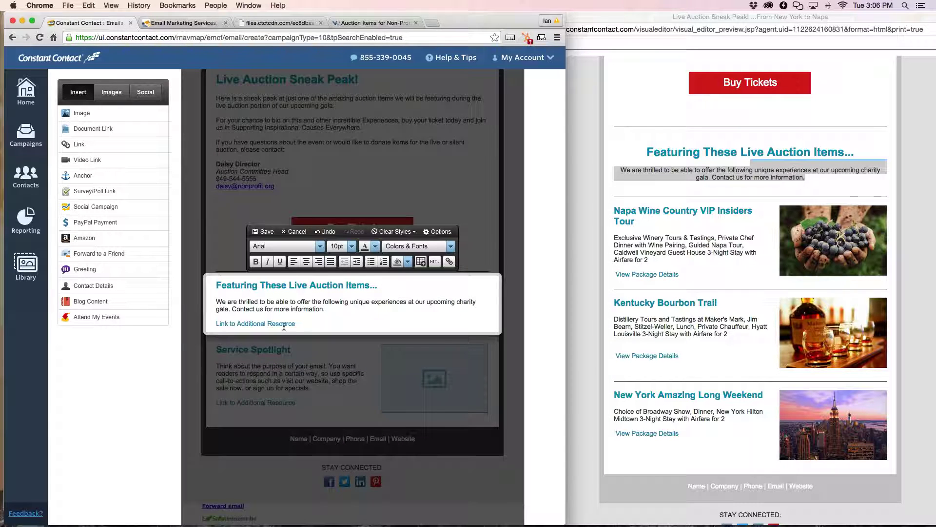
Replace the "Link to Additional Resource" text in the auction intro article with "View Packages".
triple_click(276, 324)
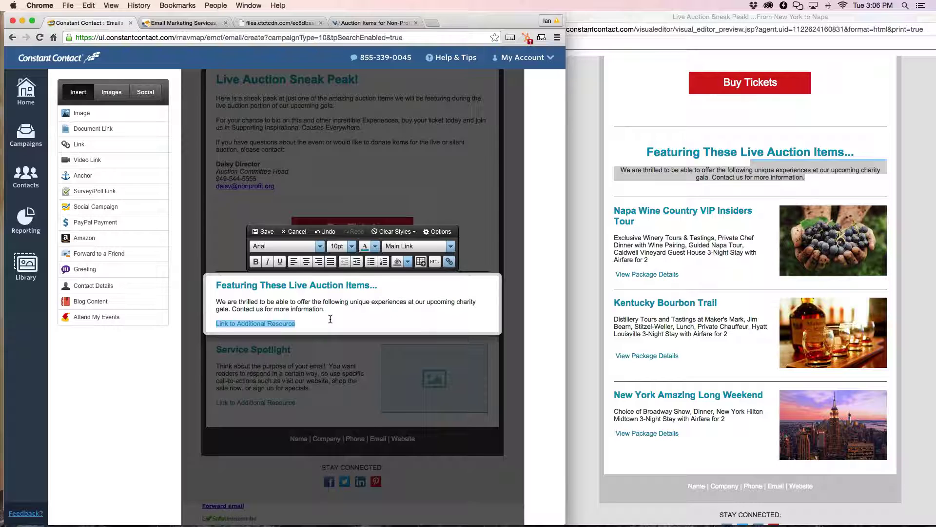
text(V)
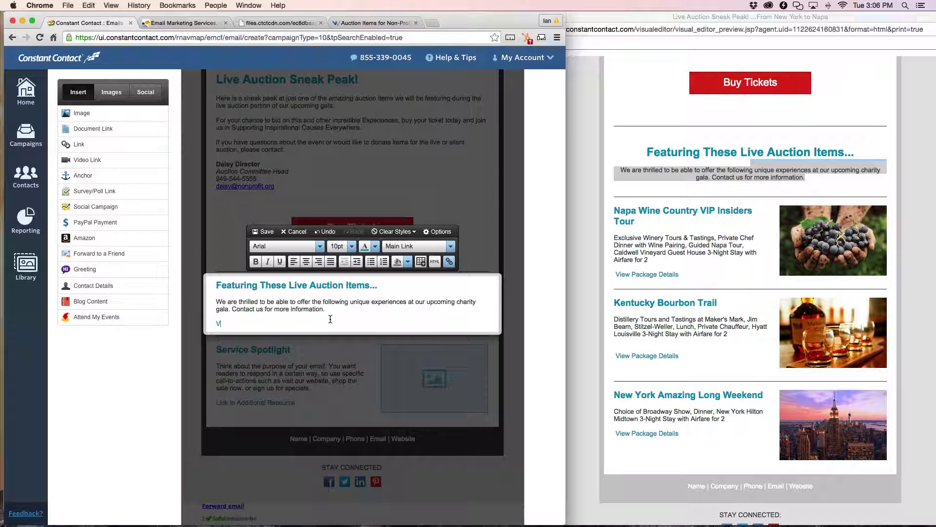
text(iew Packages)
Delete the link line below the auction intro paragraph, center the article's heading and paragraph, and save the block.
triple_click(272, 321)
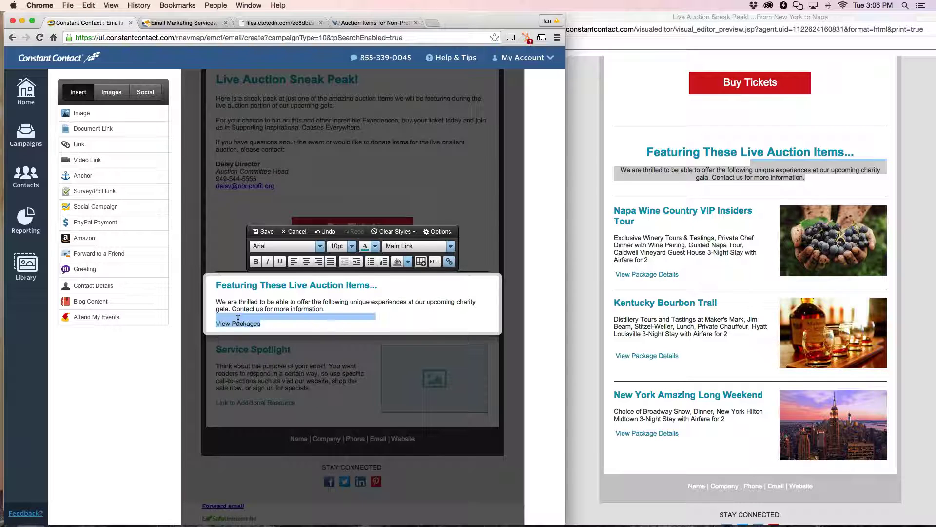
key(BackSpace)
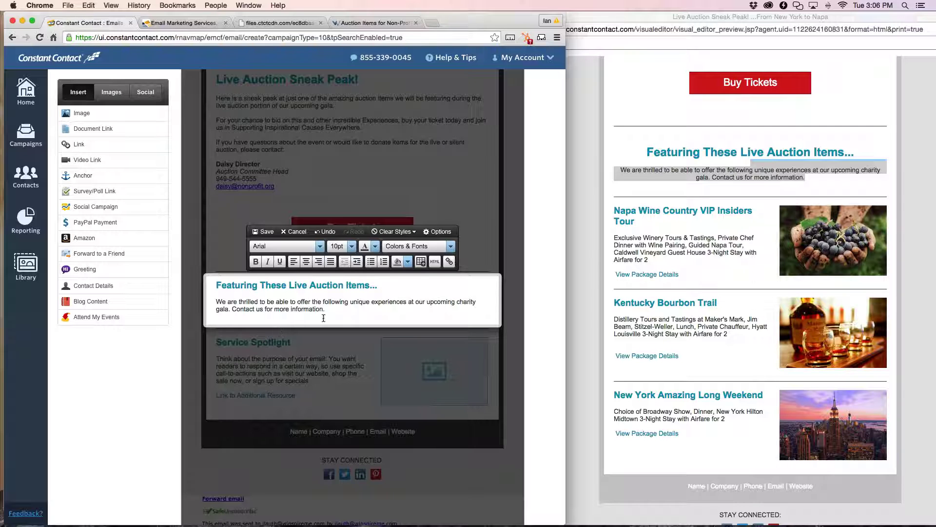
drag(336, 308, 207, 281)
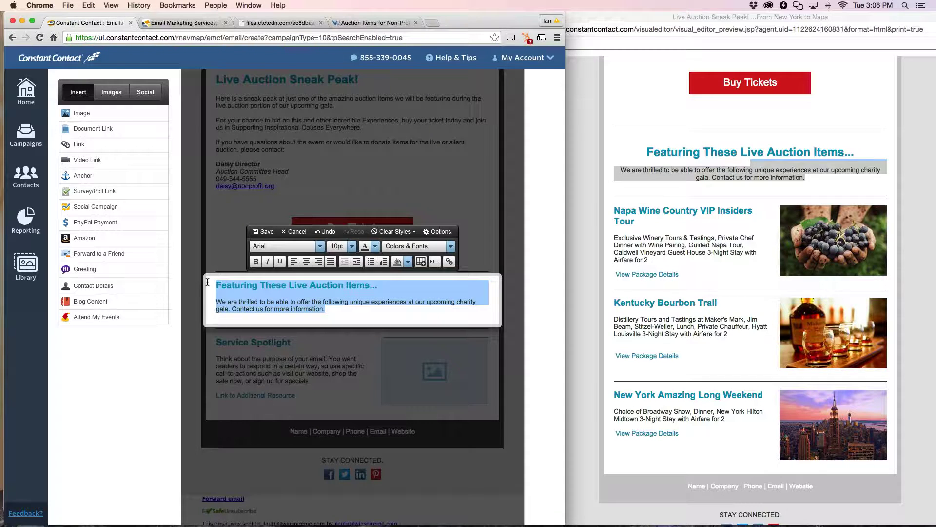
click(306, 262)
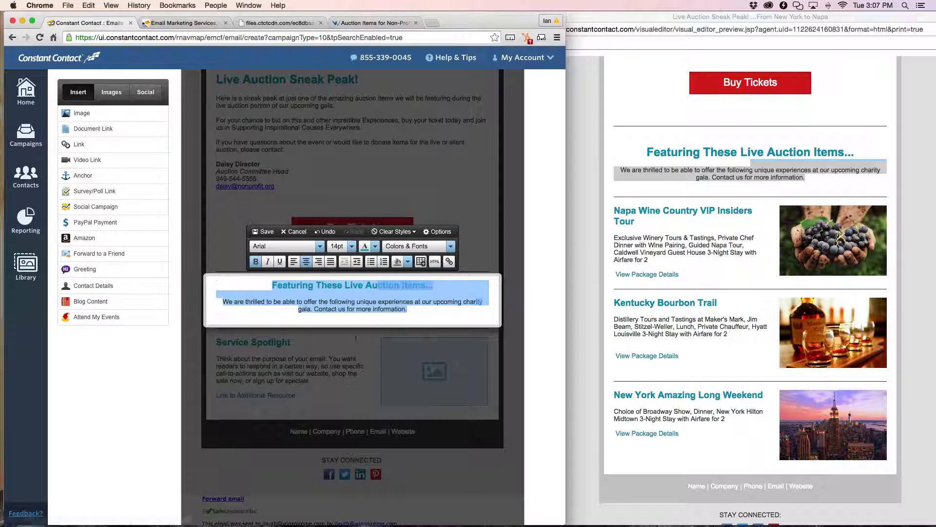
click(336, 323)
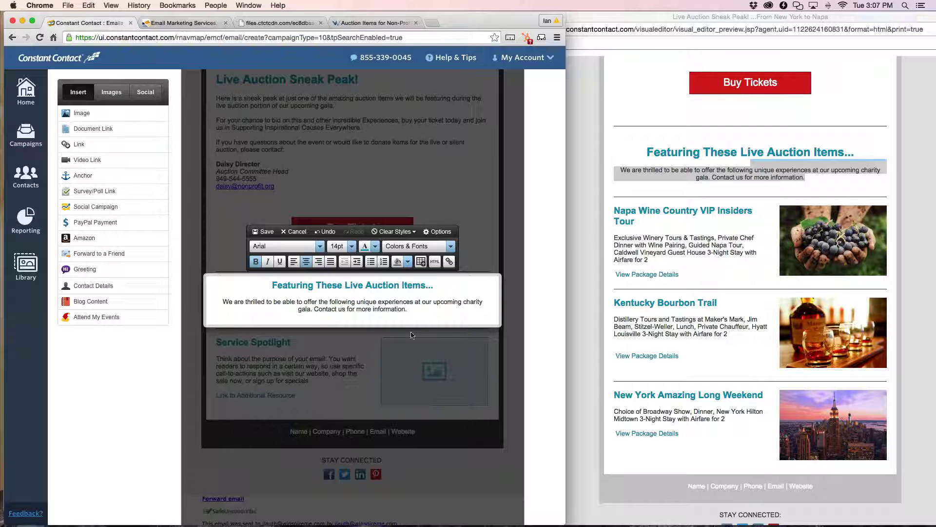
click(268, 231)
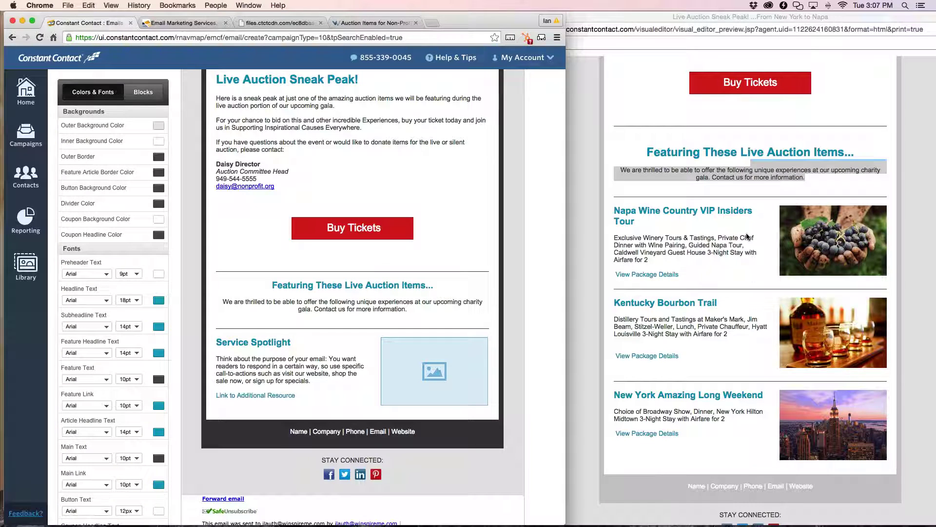
Reopen the auction intro article and set the "Featuring These Live Auction Items..." heading to 18pt to match the sample email.
scroll(748, 237, down, 2)
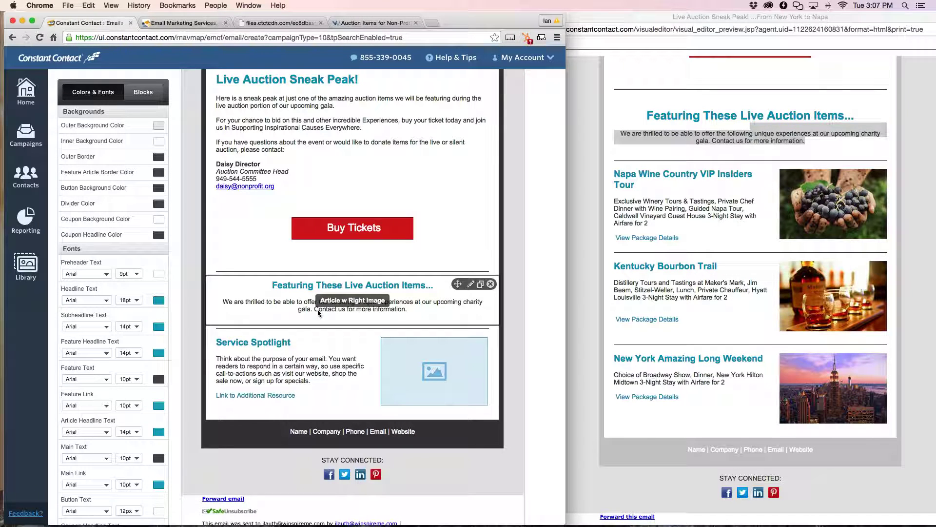
click(690, 134)
click(747, 138)
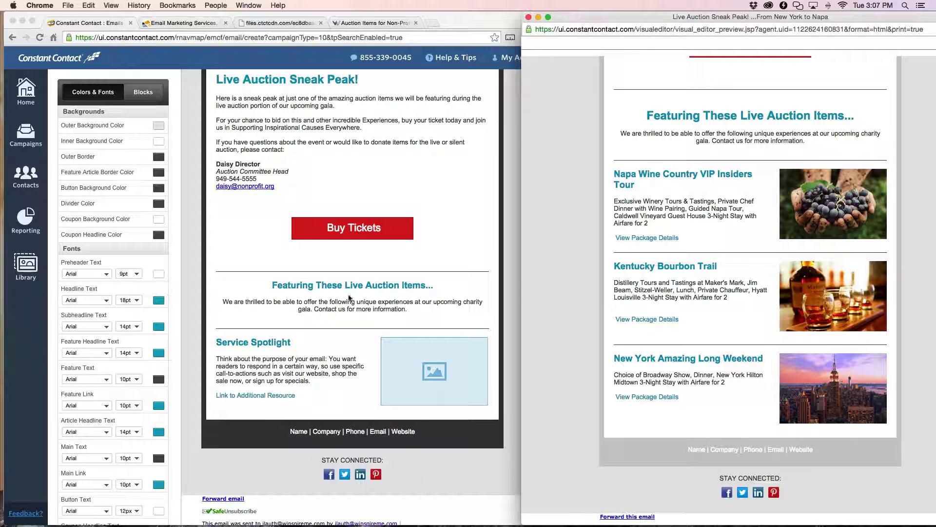
click(388, 312)
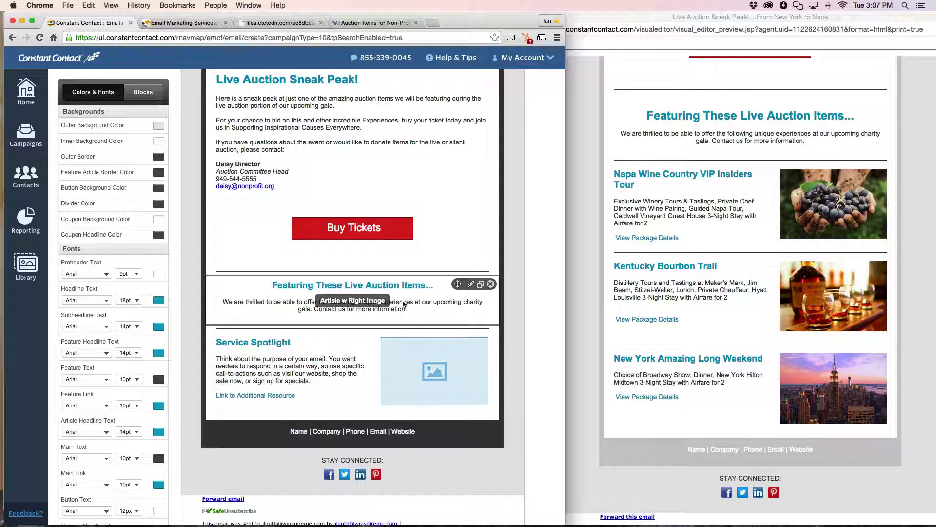
click(404, 301)
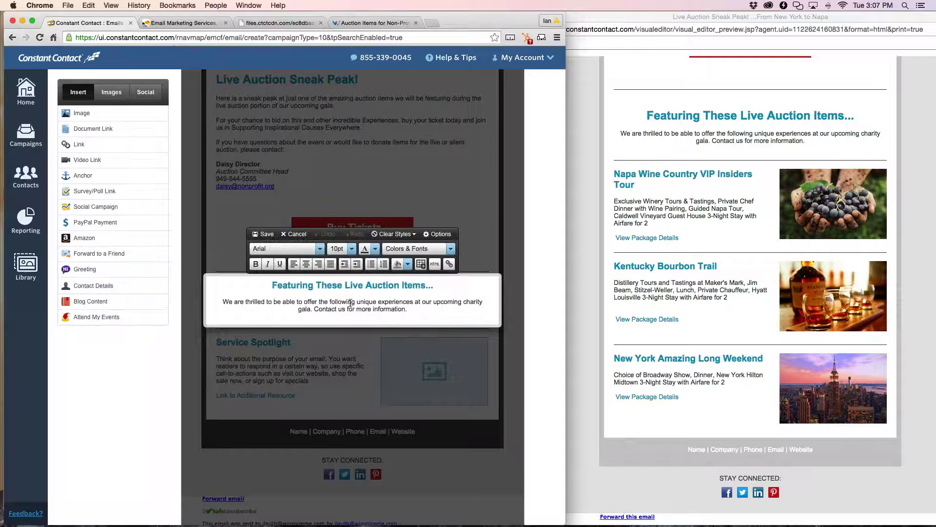
drag(271, 285, 441, 289)
click(351, 247)
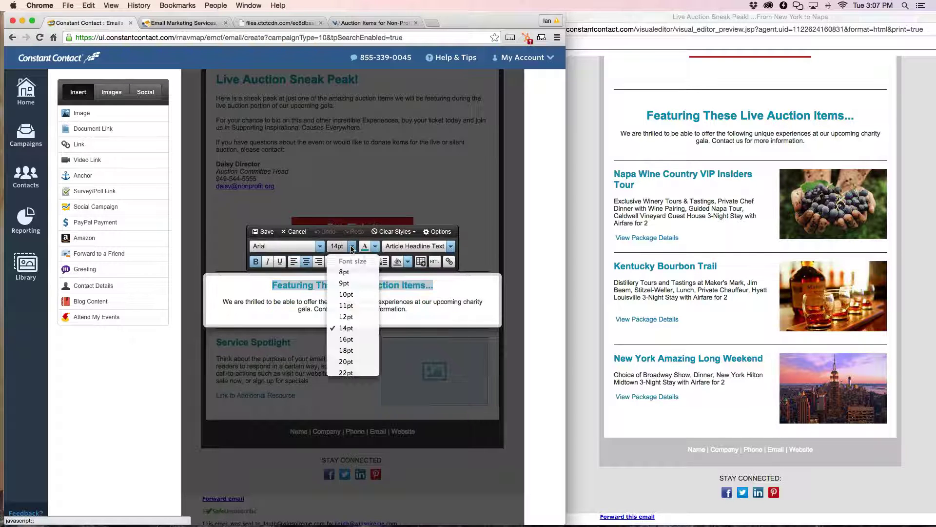
click(352, 352)
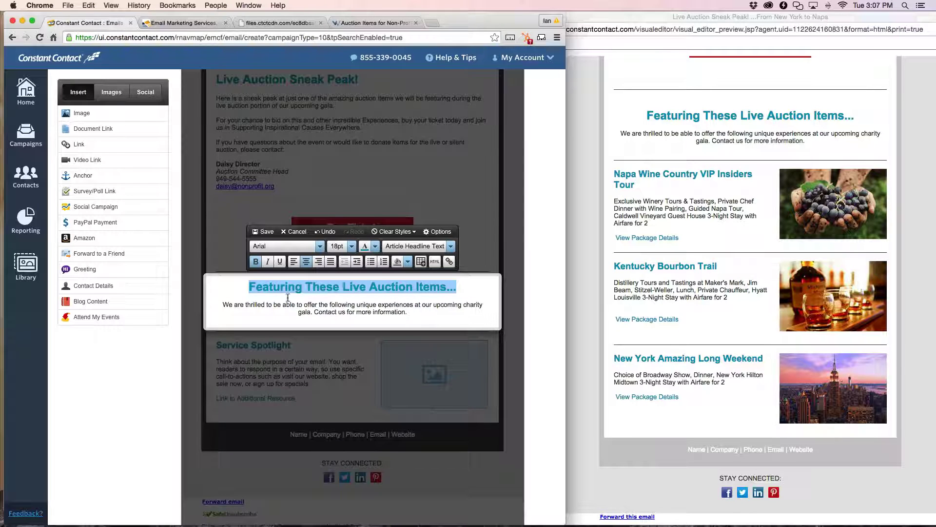
Add a blank line above the "Featuring These Live Auction Items..." heading and save the article.
click(240, 285)
key(Return)
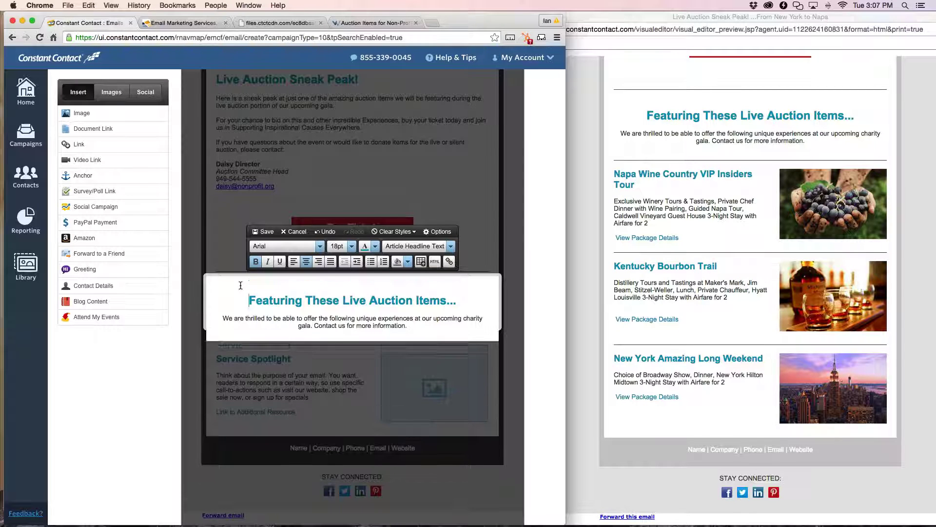
click(267, 233)
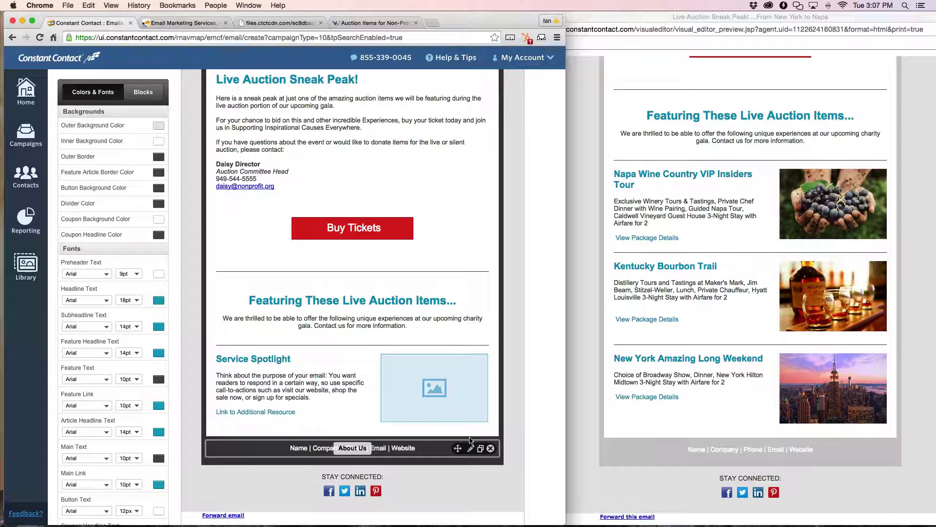
Remove the blank line above the "Featuring These Live Auction Items..." heading and save the article.
click(324, 294)
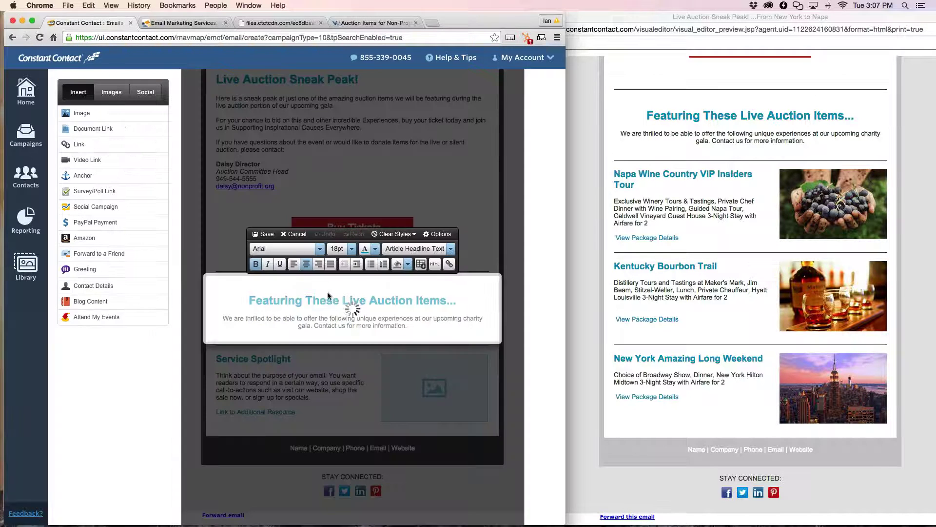
click(358, 285)
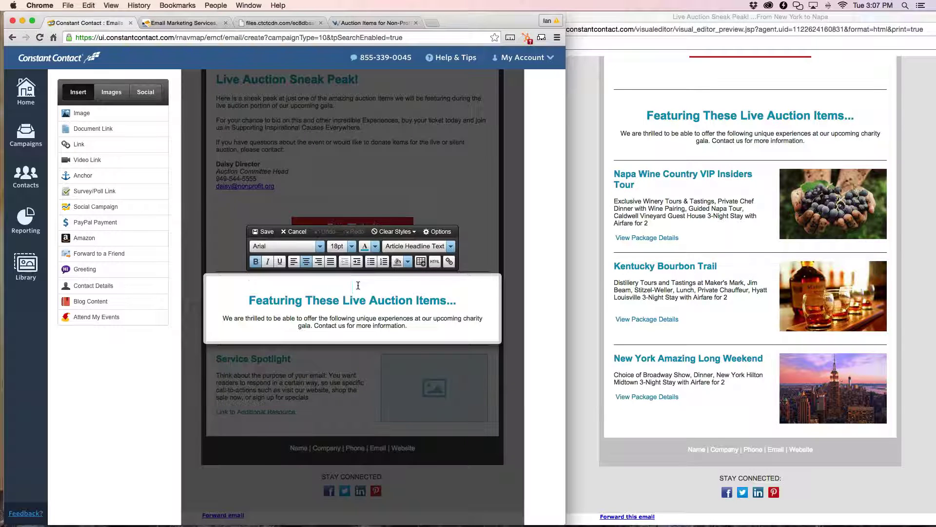
key(BackSpace)
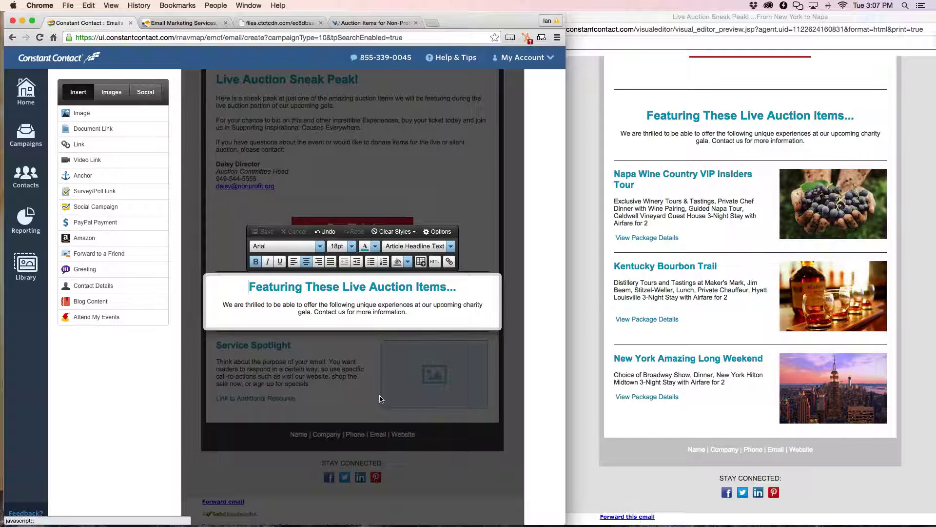
click(380, 399)
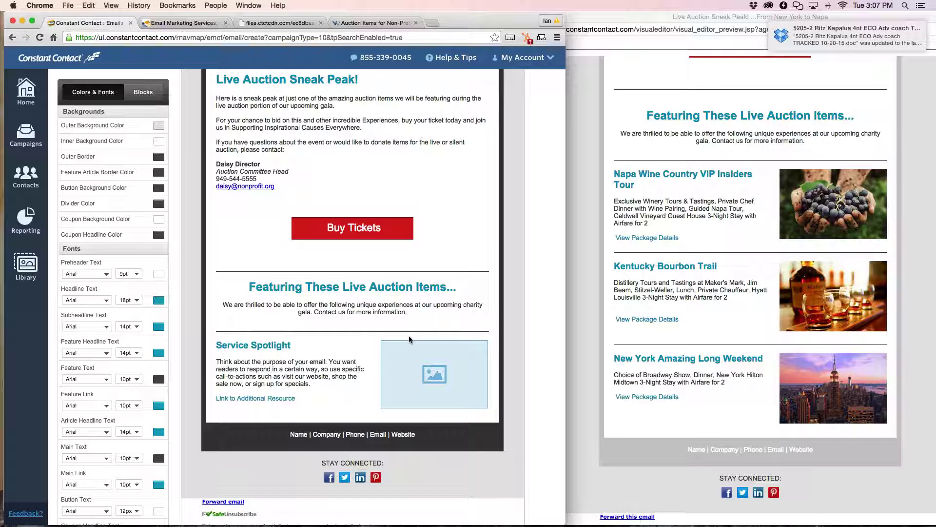
Switch to Finder, open "3310-2 Napa VIP Insiders Tour 3nts coach.pdf" from the Email Example folder, and move it to the far side of the screen.
scroll(365, 267, down, 2)
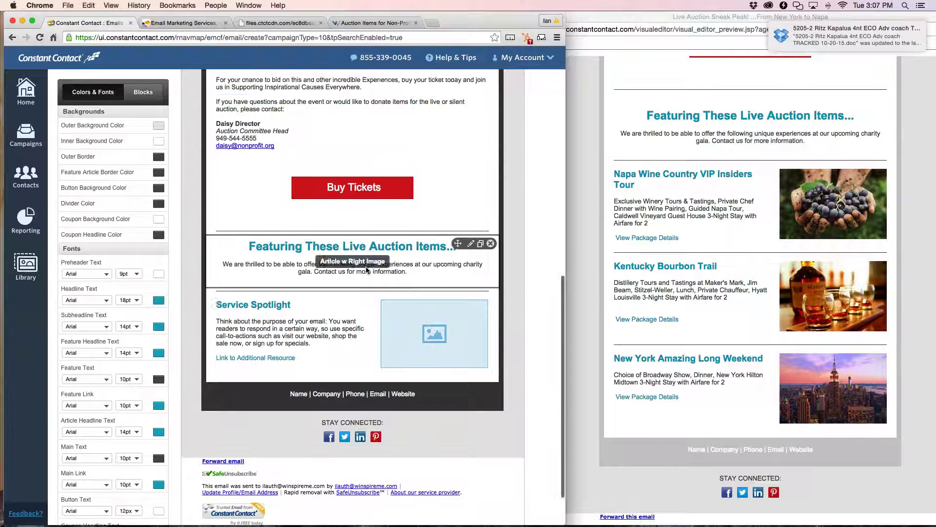
scroll(365, 266, down, 1)
scroll(789, 185, down, 2)
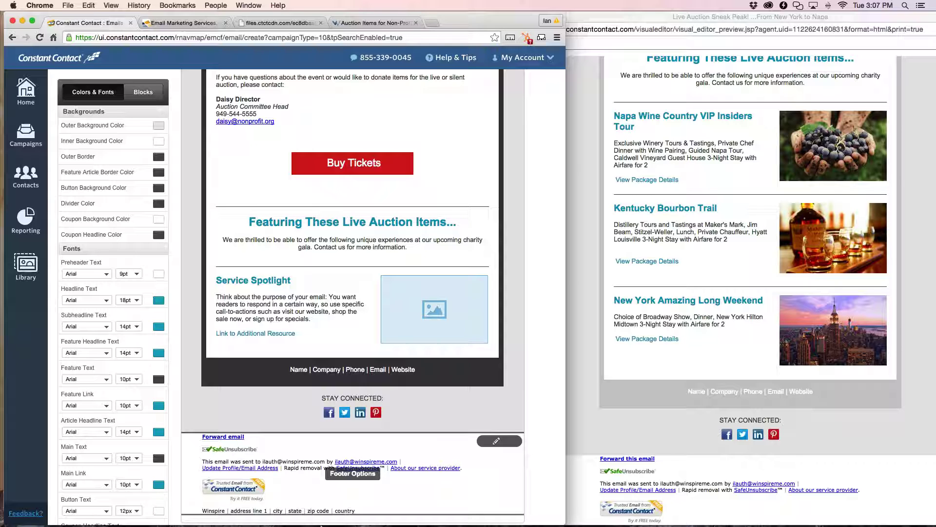
click(113, 514)
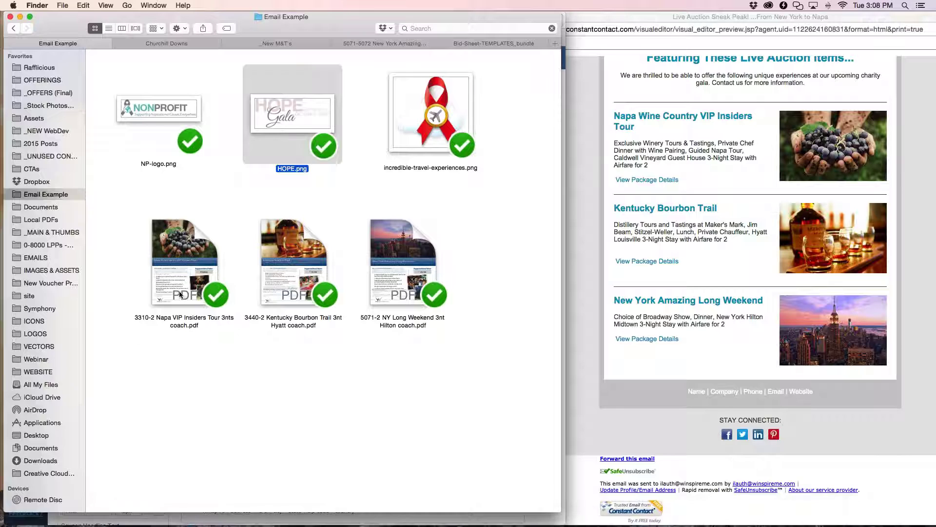
click(183, 274)
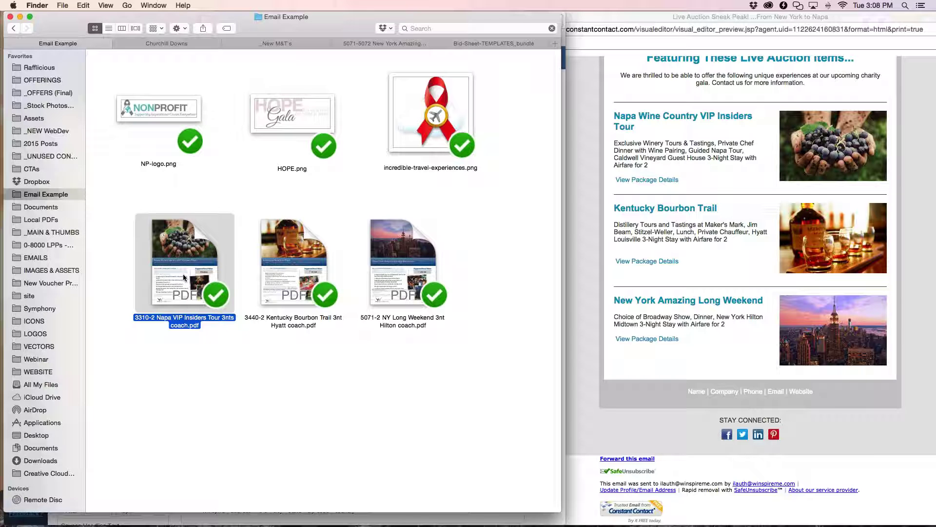
double_click(183, 273)
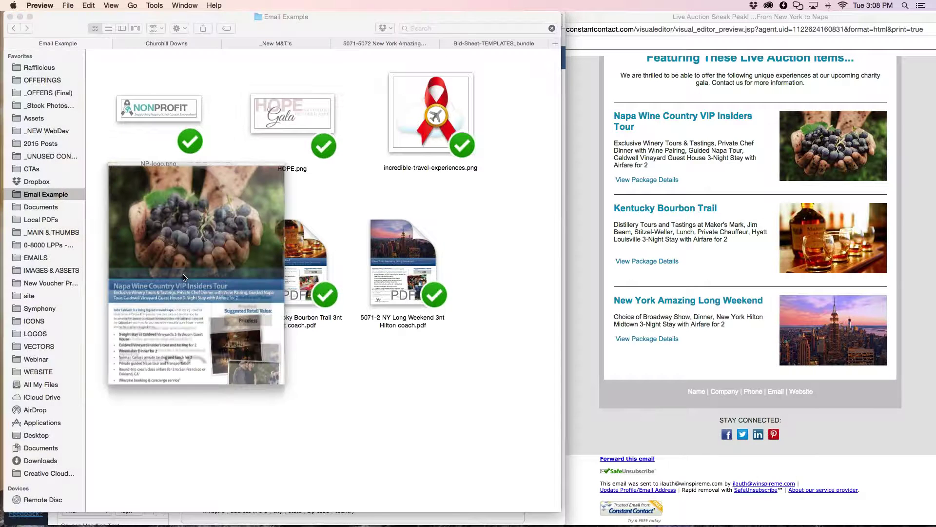
drag(121, 17, 606, 3)
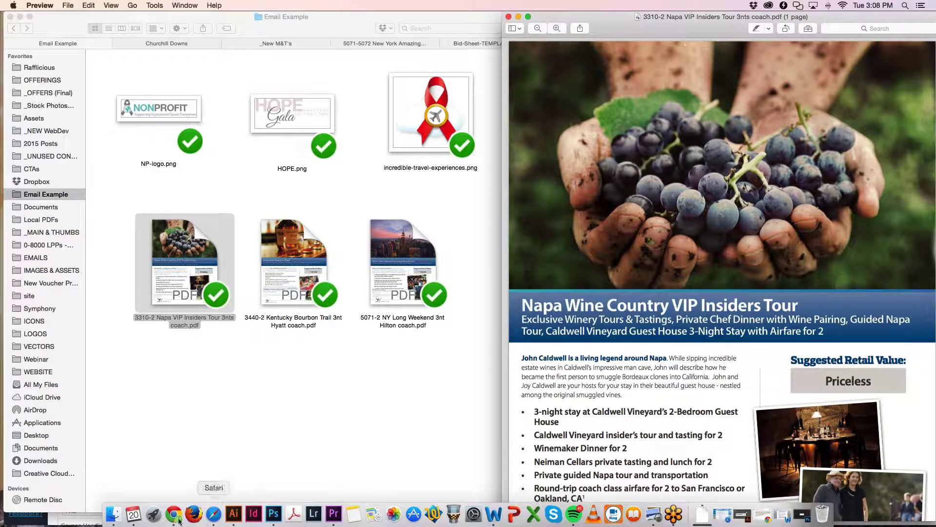
Return to Chrome and shift its window so the newsletter editor and the Napa PDF can be used side by side.
click(174, 517)
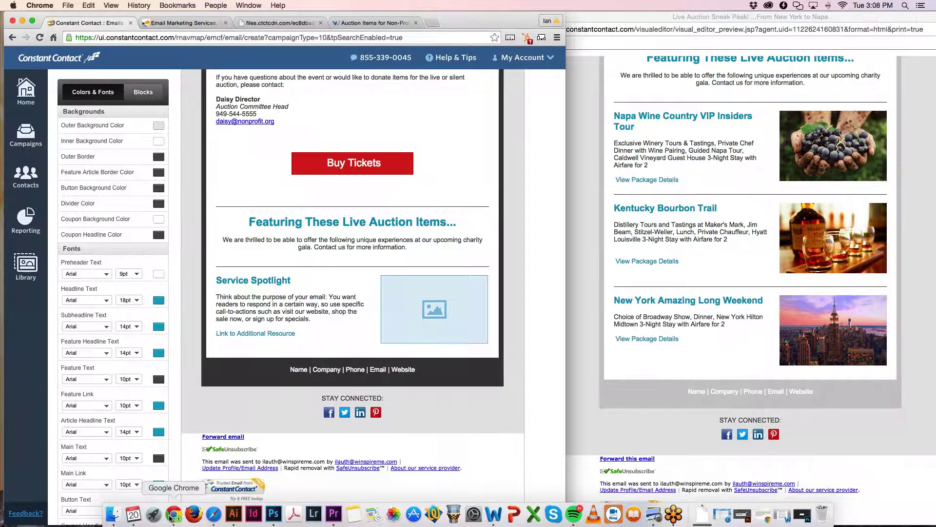
click(659, 520)
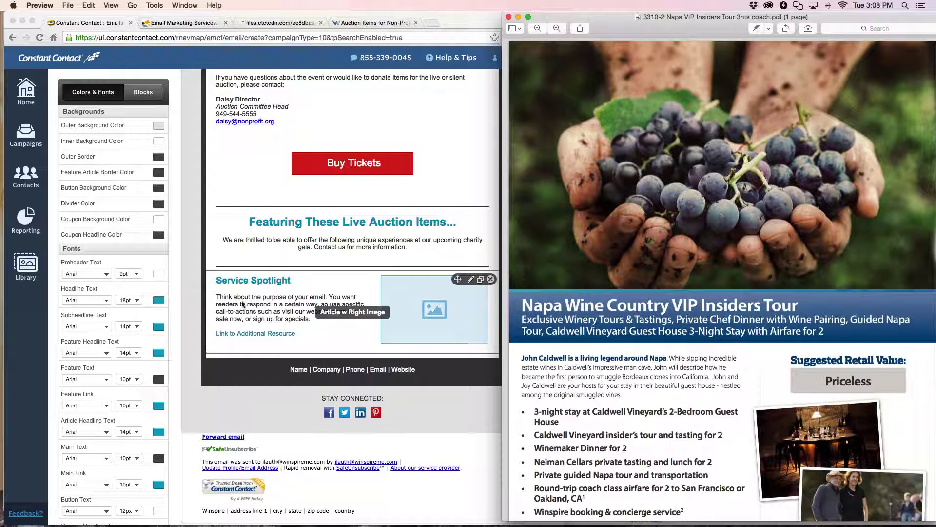
click(270, 282)
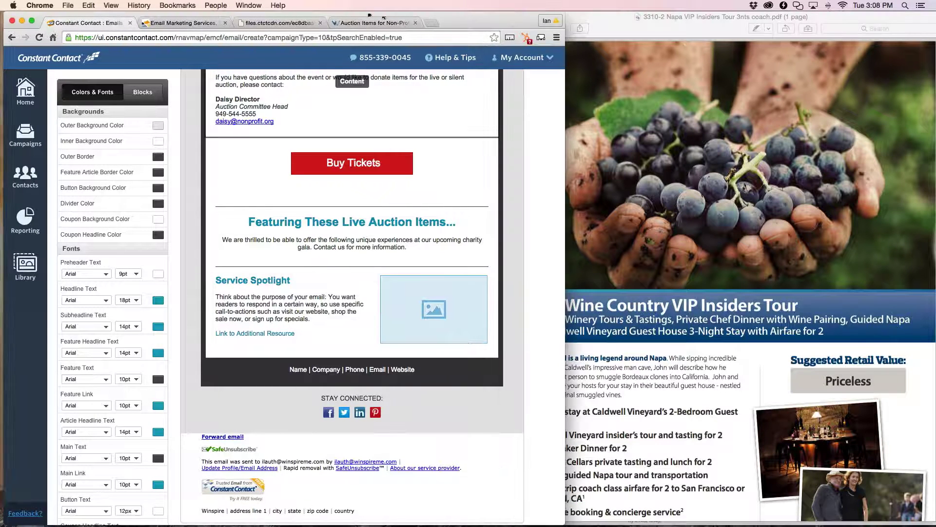
drag(369, 15, 353, 15)
Replace the "Service Spotlight" heading with the title "Napa Wine Country VIP Insiders Tour" copied from the PDF.
click(295, 311)
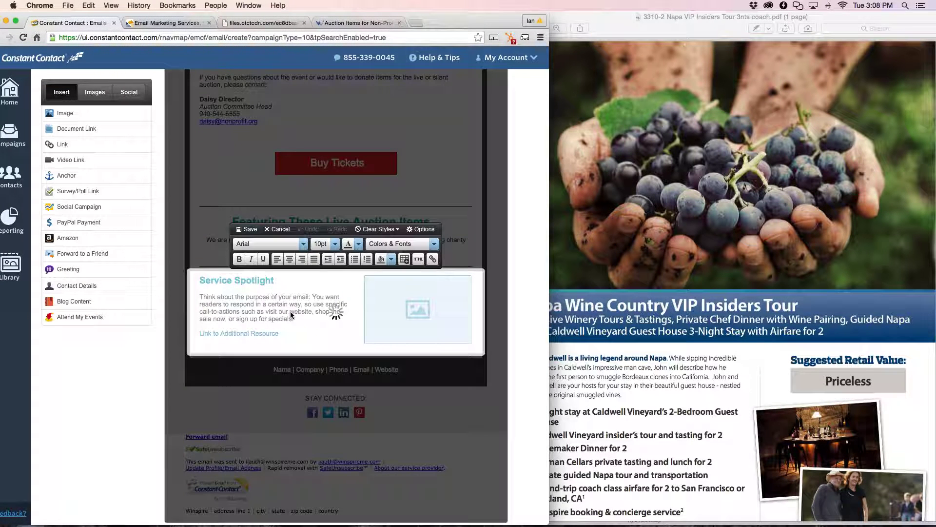
click(665, 314)
drag(801, 305, 535, 316)
key(super+c)
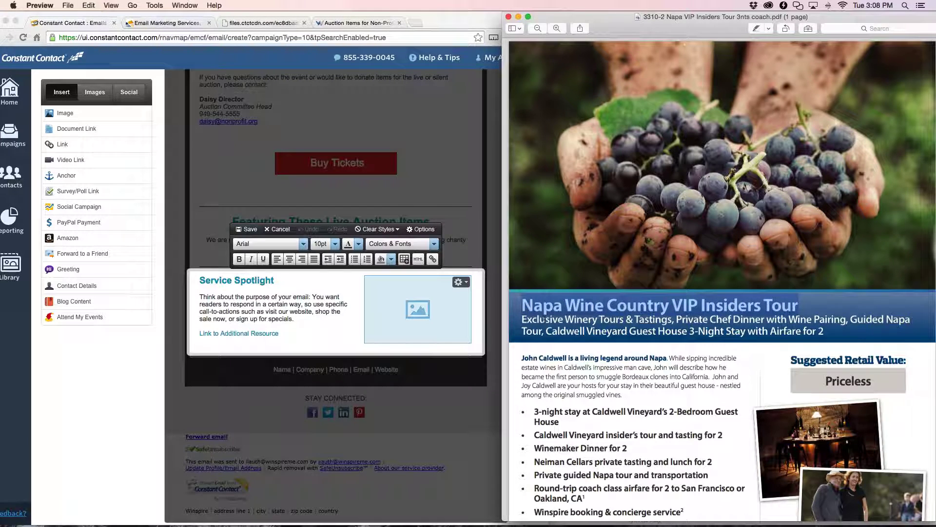
click(257, 283)
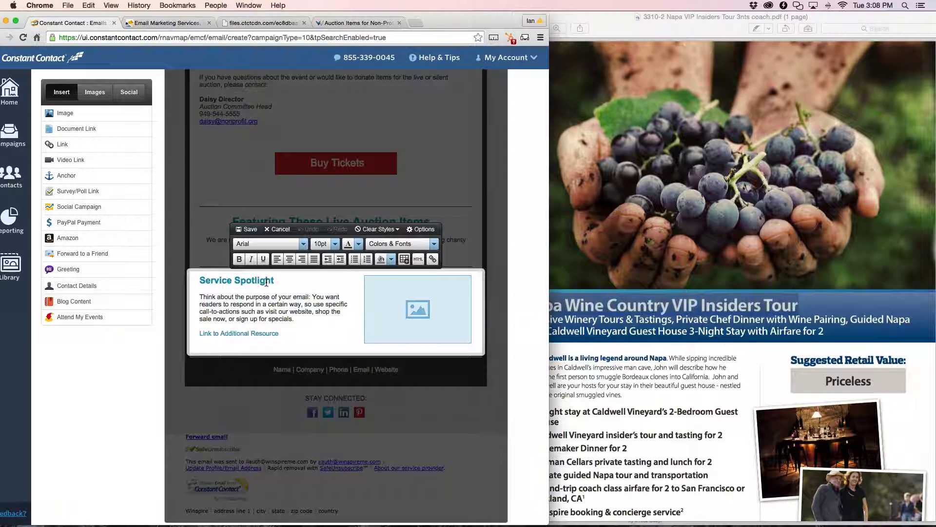
click(281, 281)
drag(281, 282, 202, 281)
key(super+v)
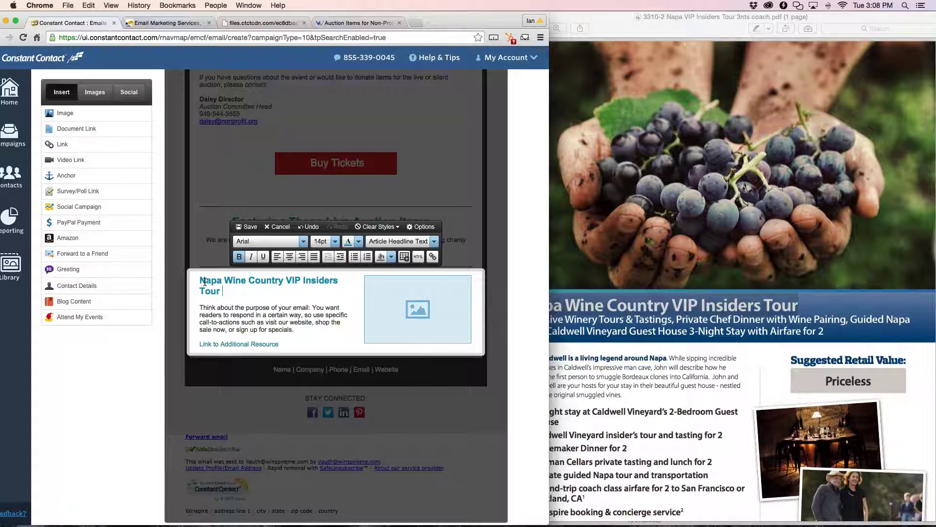
Replace the article's placeholder body with the PDF subtitle beginning "Exclusive Winery Tours & Tastings, Private Chef Dinner" and remove the extra blank line.
click(678, 339)
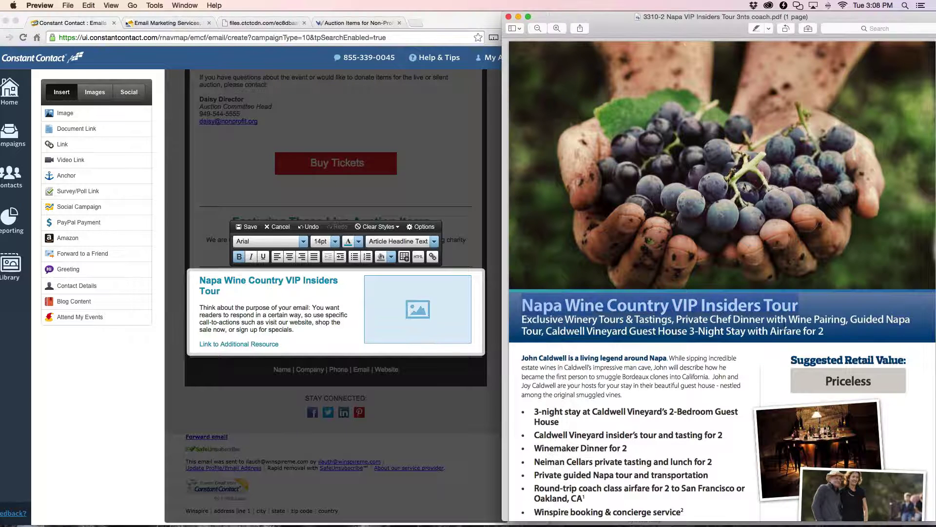
click(786, 329)
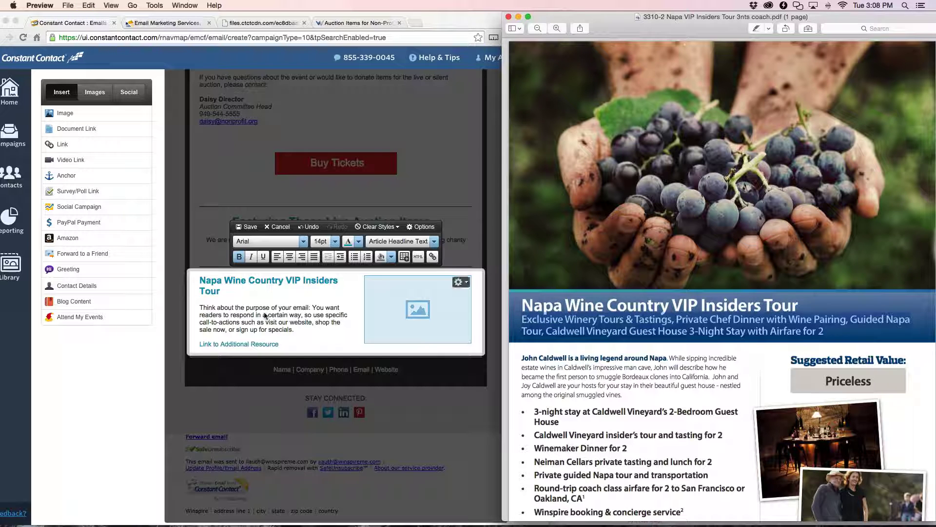
click(280, 321)
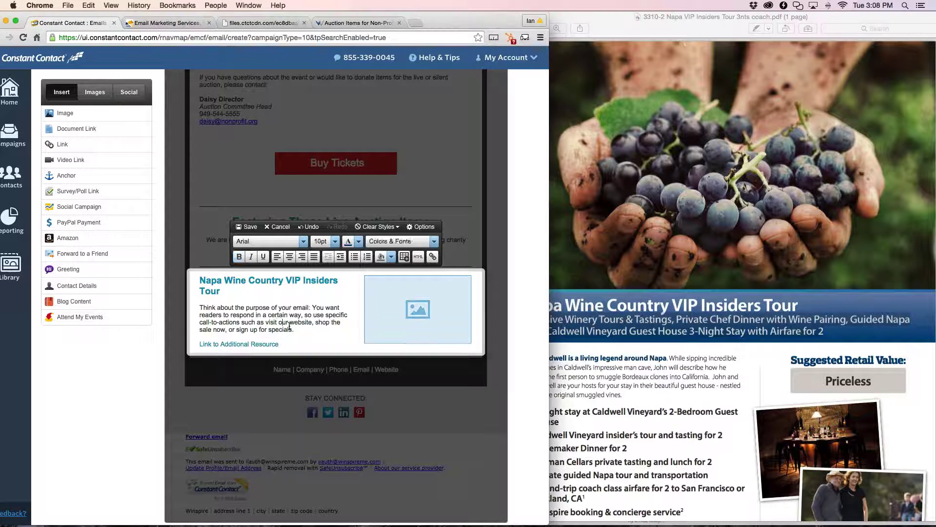
drag(294, 330, 205, 310)
key(super+c)
key(super+v)
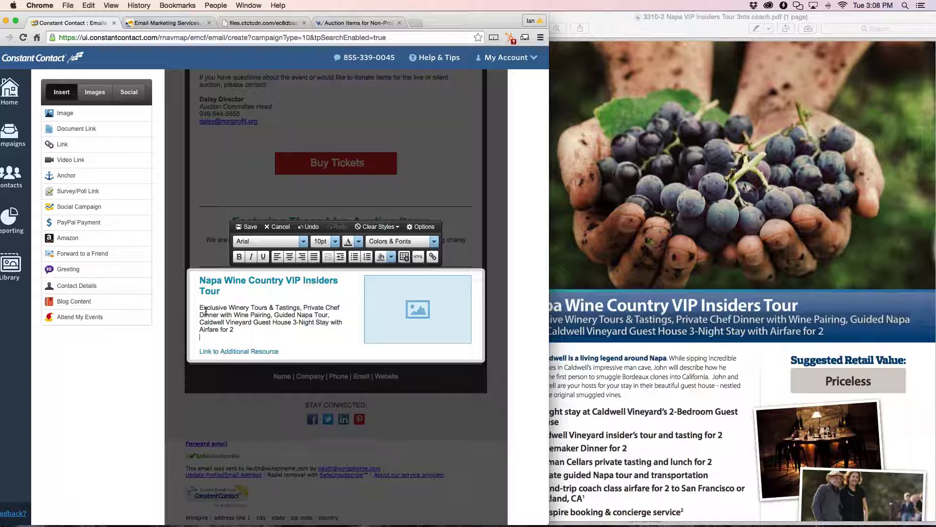
key(BackSpace)
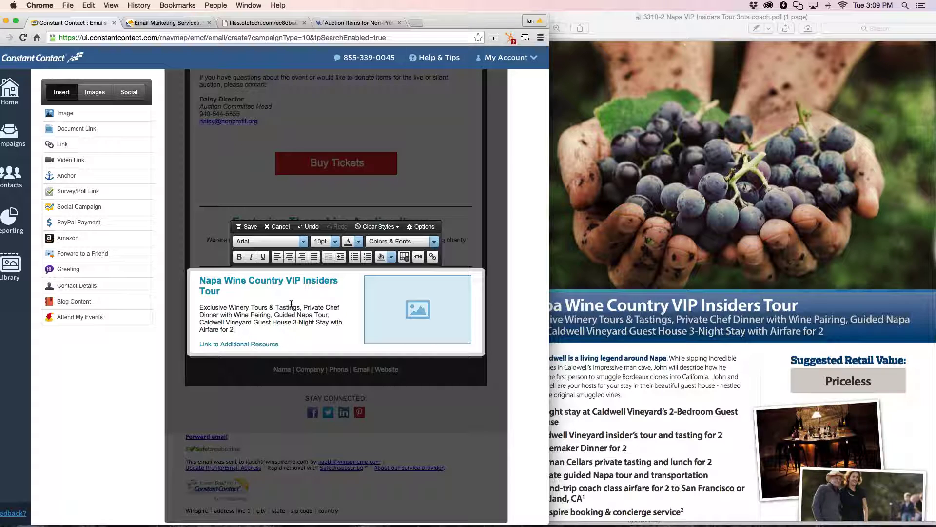
Replace "Link to Additional Resource" with "View Package Details" and start a document link on that text.
click(292, 345)
drag(275, 345, 199, 345)
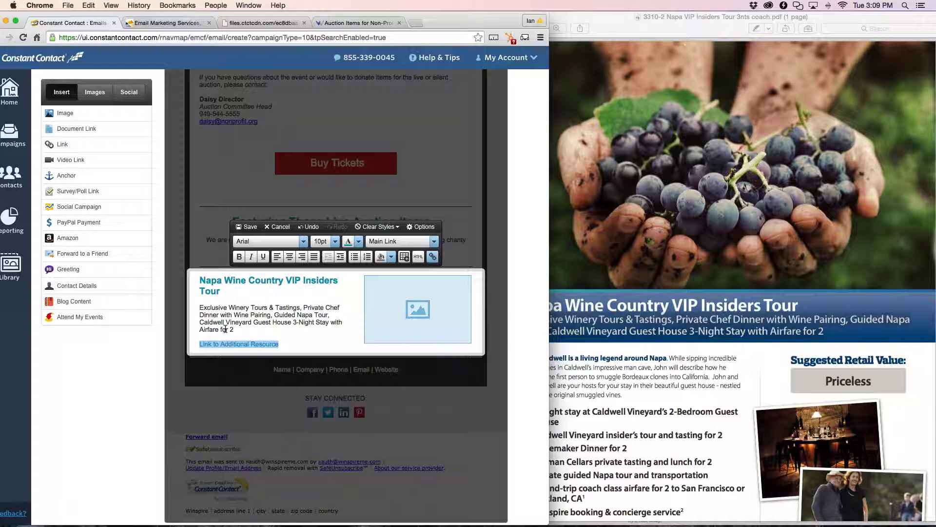
text(View Package Details)
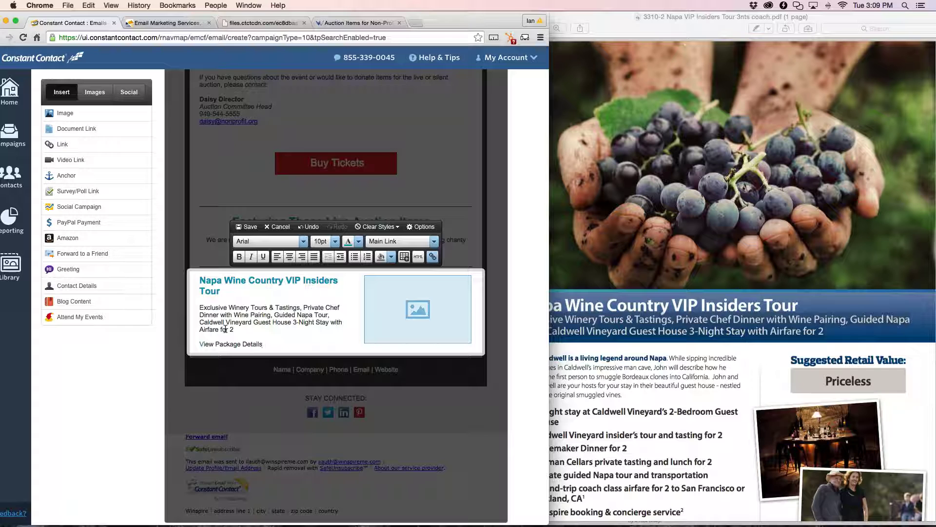
key(shift+alt+Left)
key(shift+alt+Left)
key(shift+alt+Left)
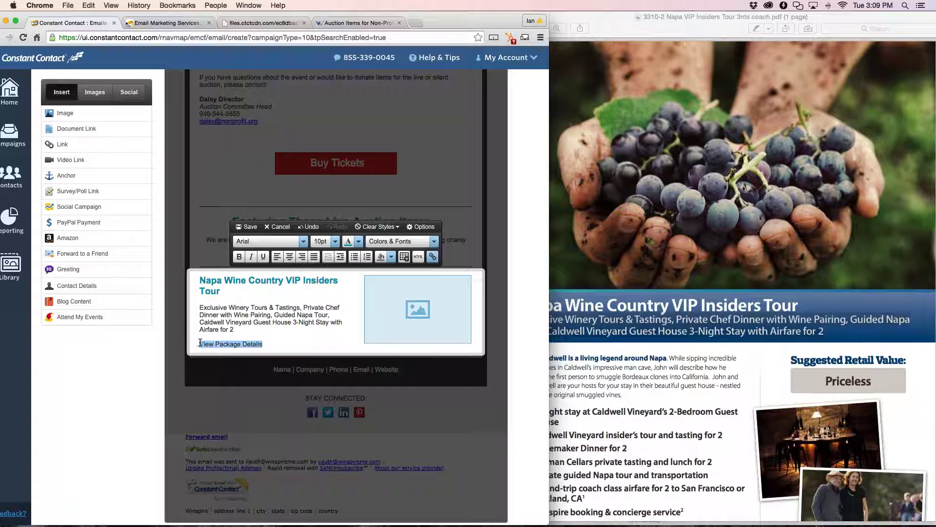
click(85, 130)
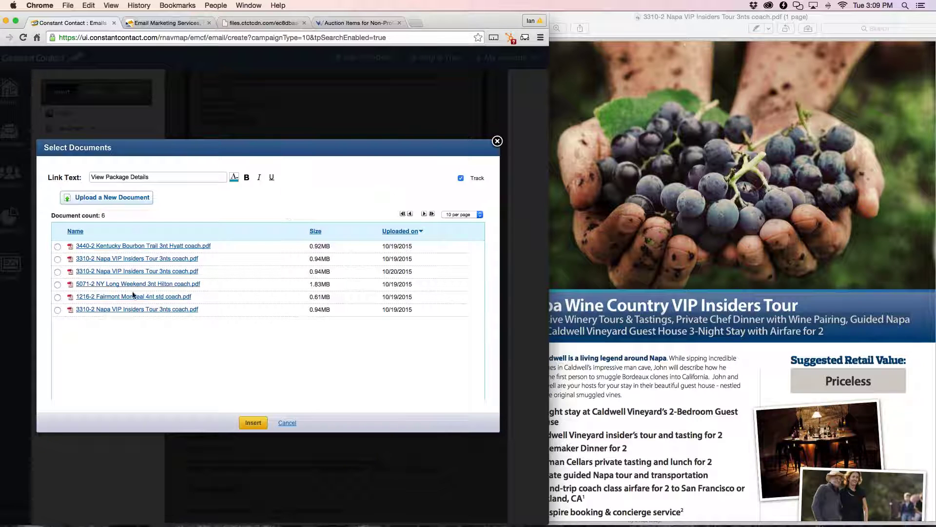
Upload "3310-2 Napa VIP Insiders Tour 3nts coach.pdf" from the Email Example folder and insert the new upload as the link's document.
click(117, 197)
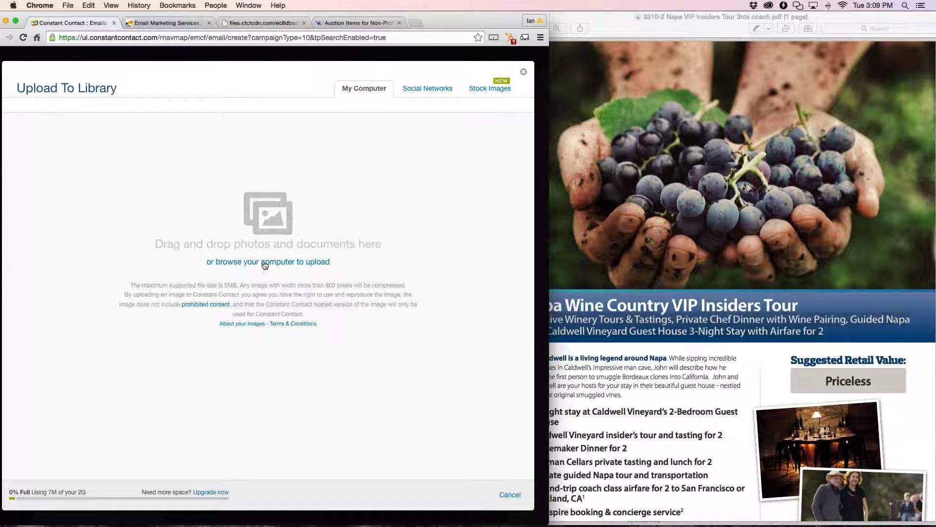
click(265, 263)
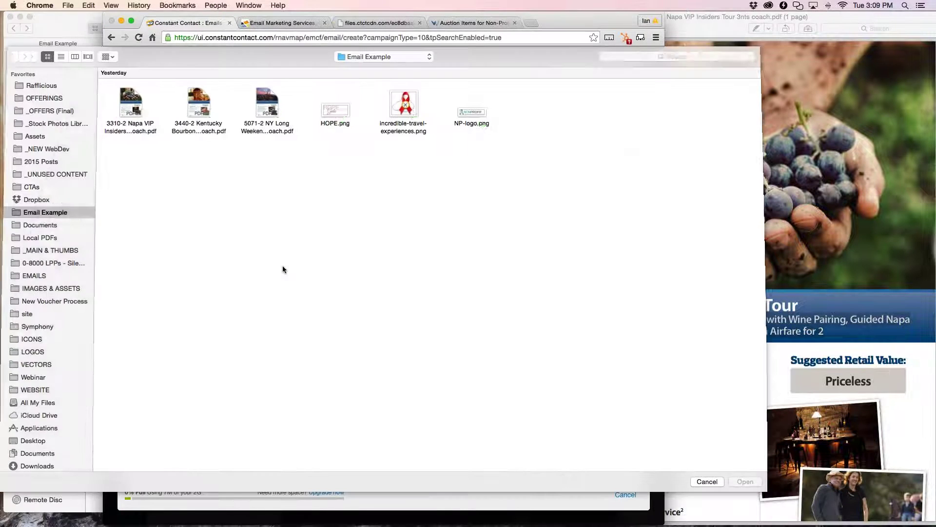
click(127, 104)
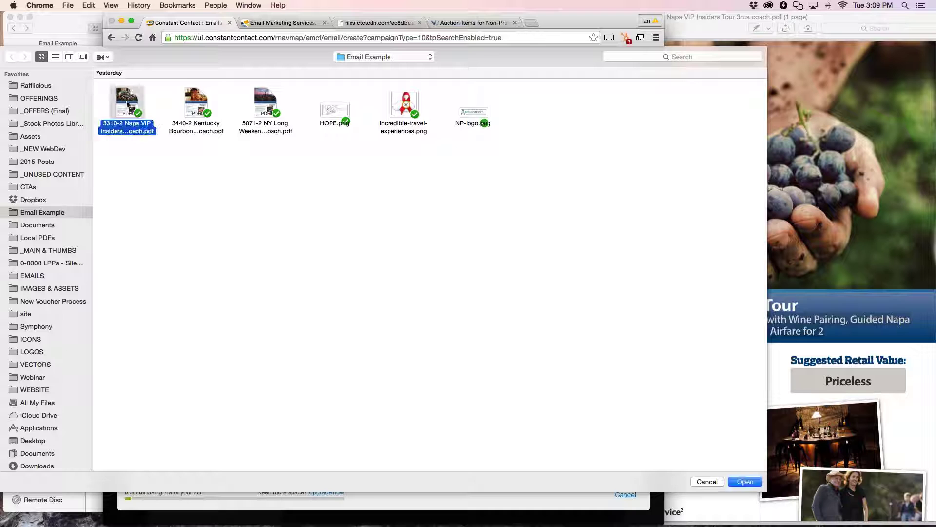
key(space)
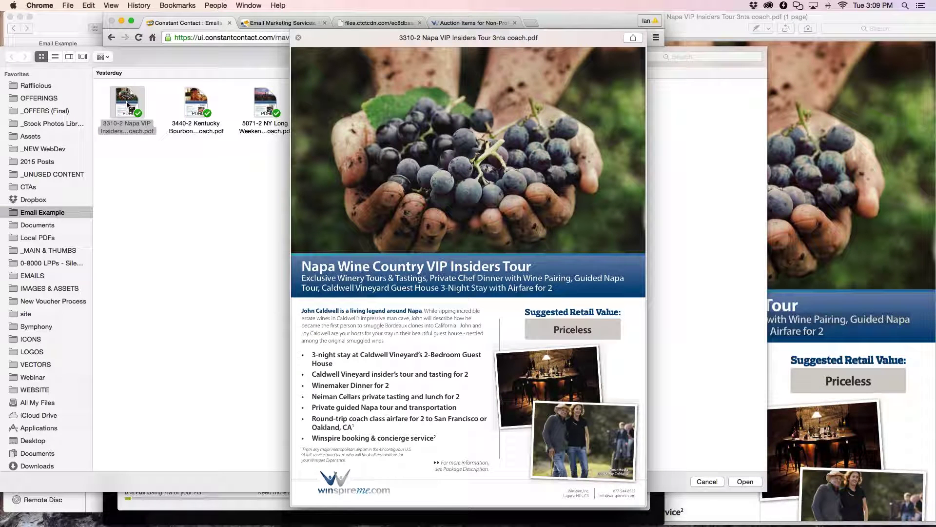
key(space)
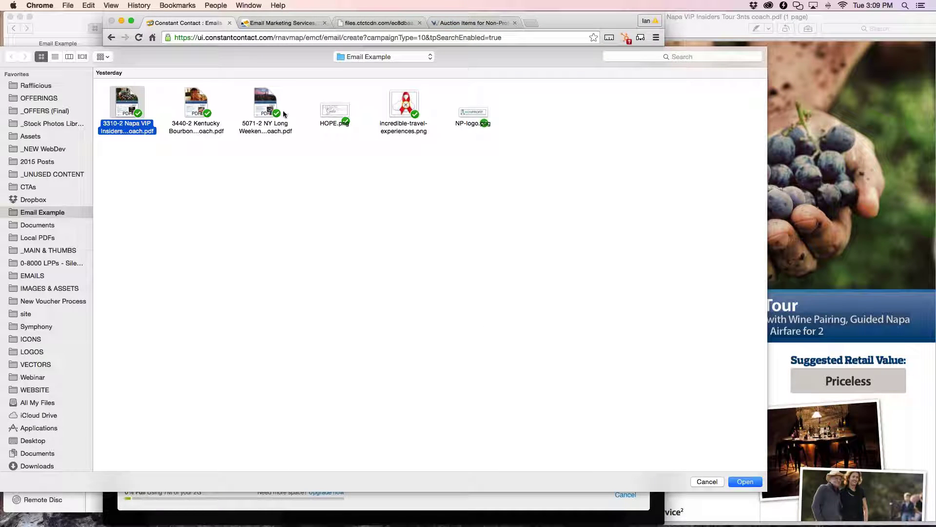
click(744, 481)
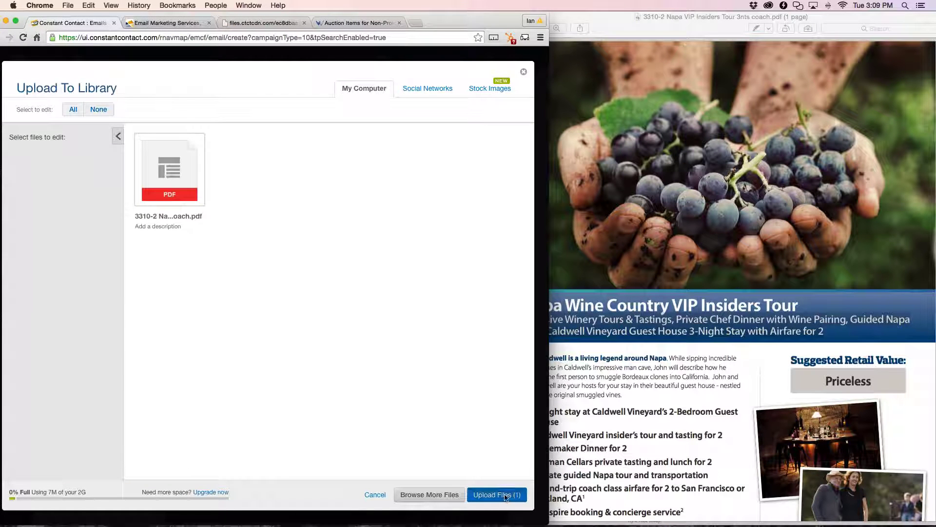
click(506, 495)
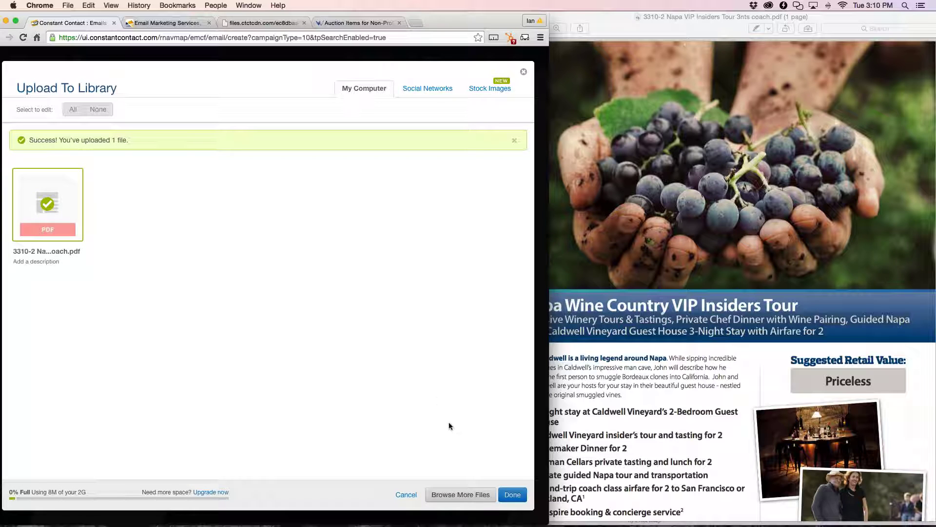
click(512, 495)
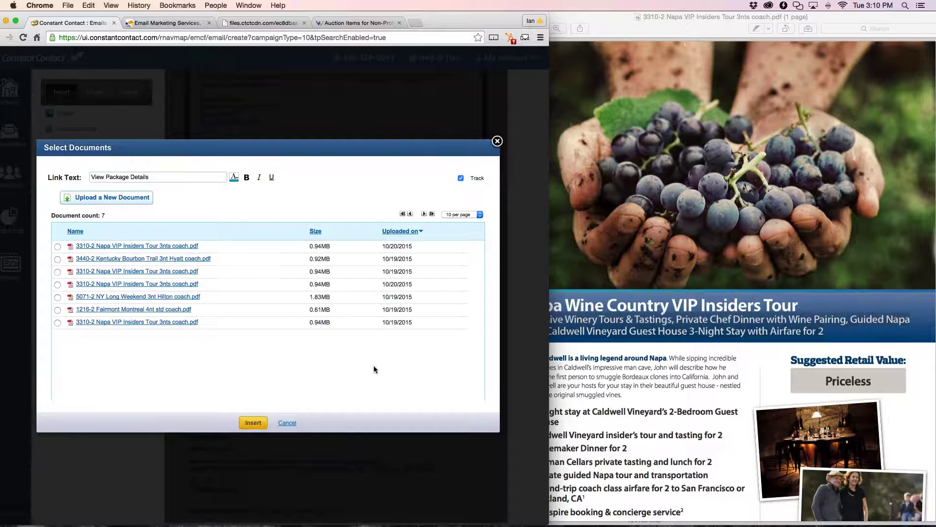
click(57, 247)
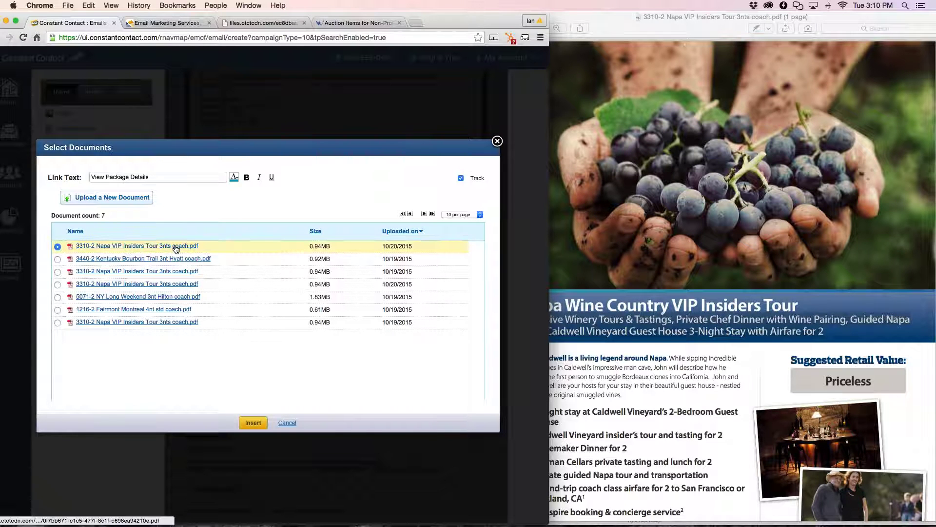
click(253, 422)
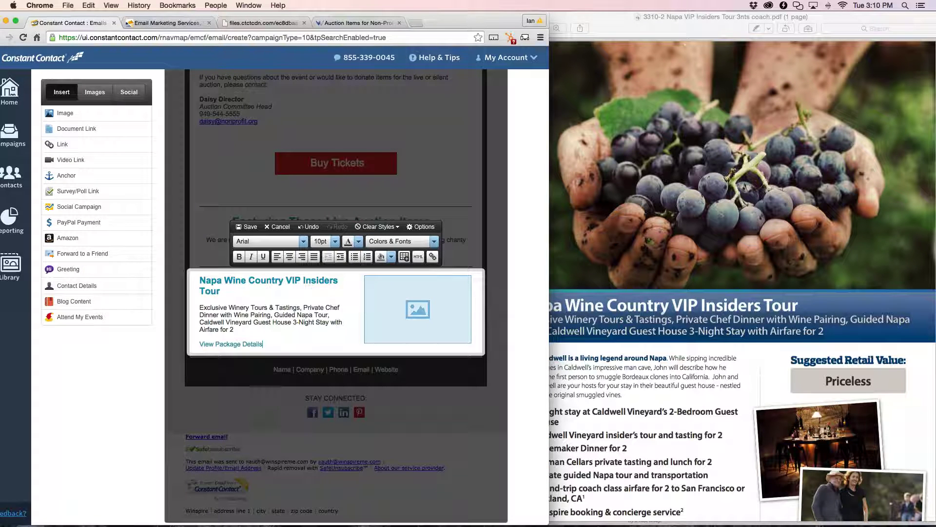
Close the Napa PDF and check the web address opened by the Napa "View Package Details" link in the sample email.
click(631, 17)
click(510, 18)
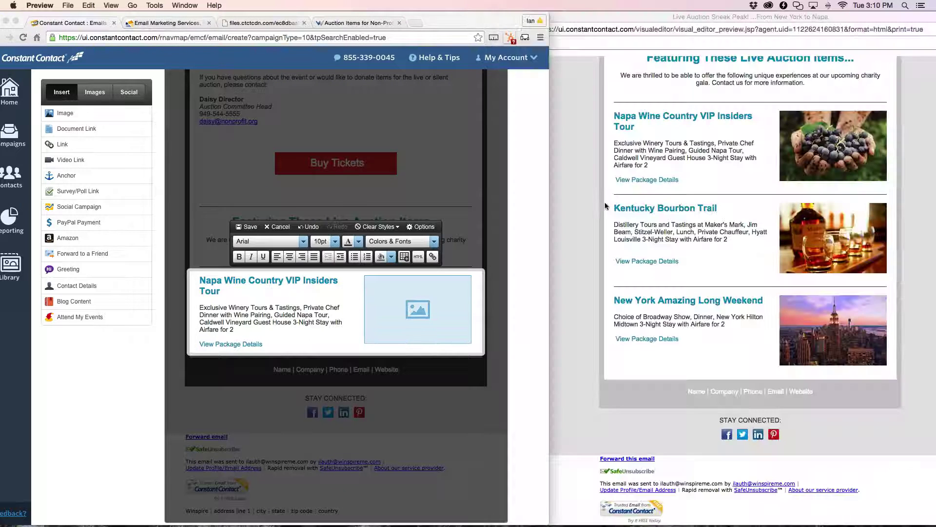
click(603, 215)
scroll(744, 128, up, 5)
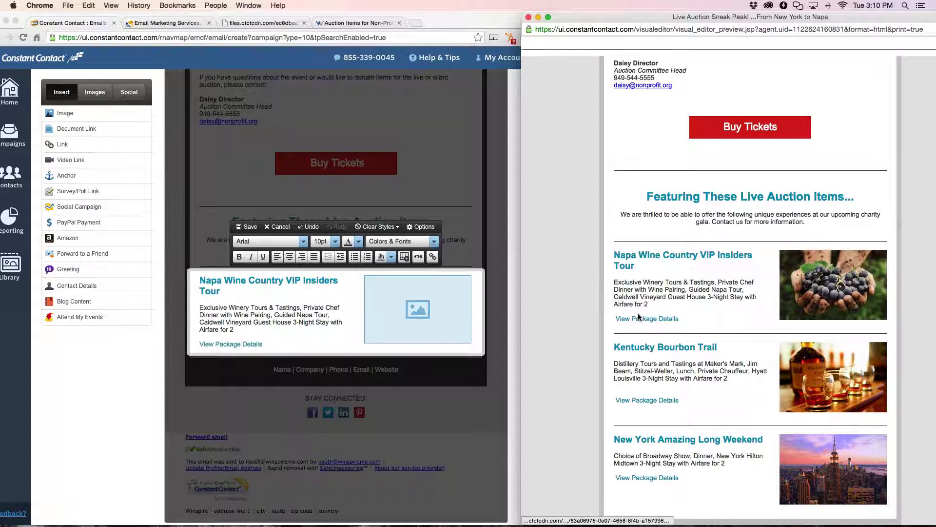
click(639, 318)
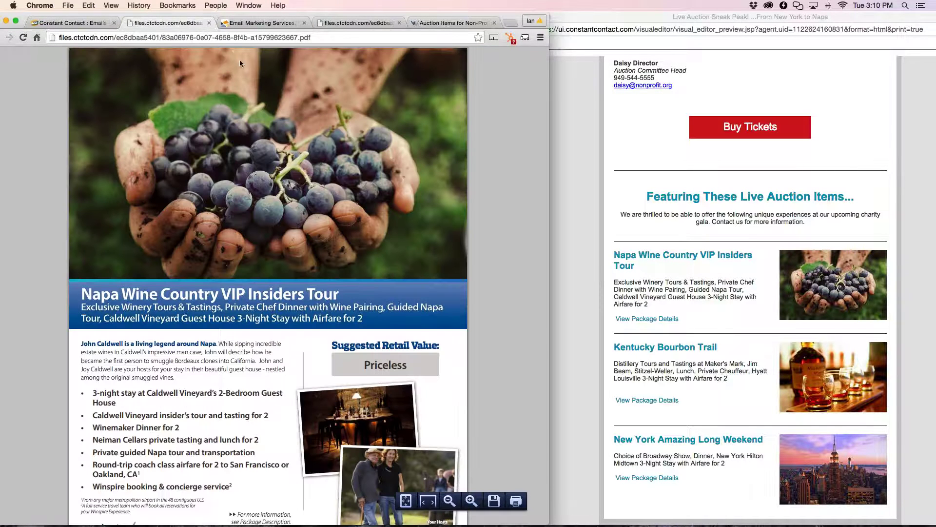
drag(59, 37, 325, 45)
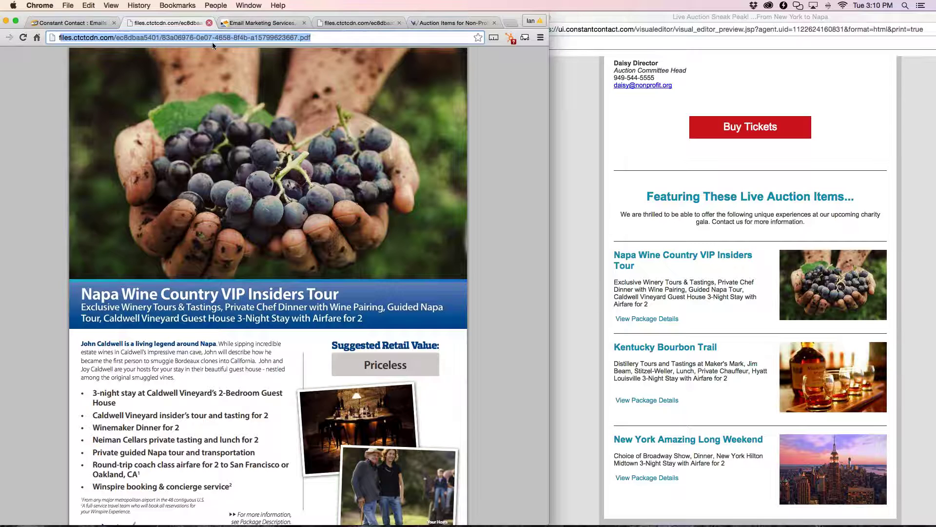
click(209, 22)
click(274, 307)
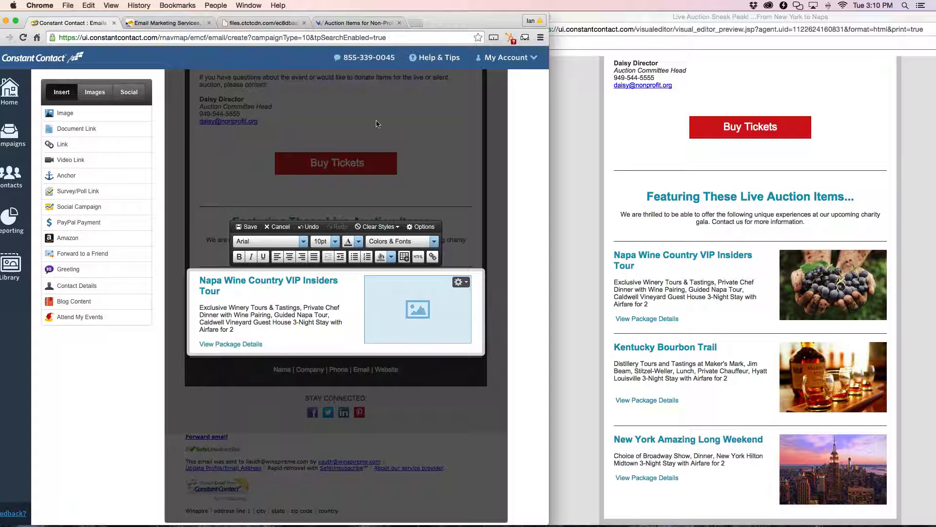
Close the existing Auction Items tab and load winspireme.com in a new tab.
click(395, 24)
click(399, 23)
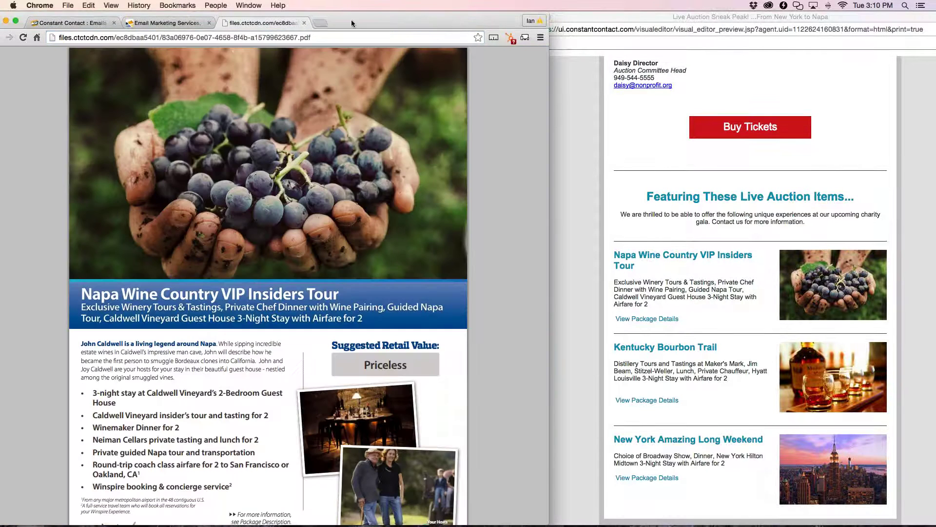
click(318, 22)
text(winspireme.com)
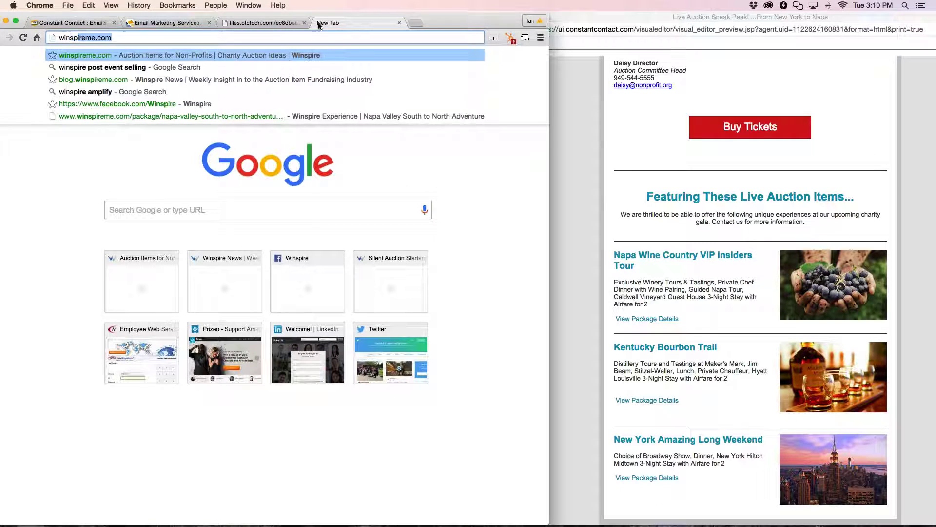
key(Return)
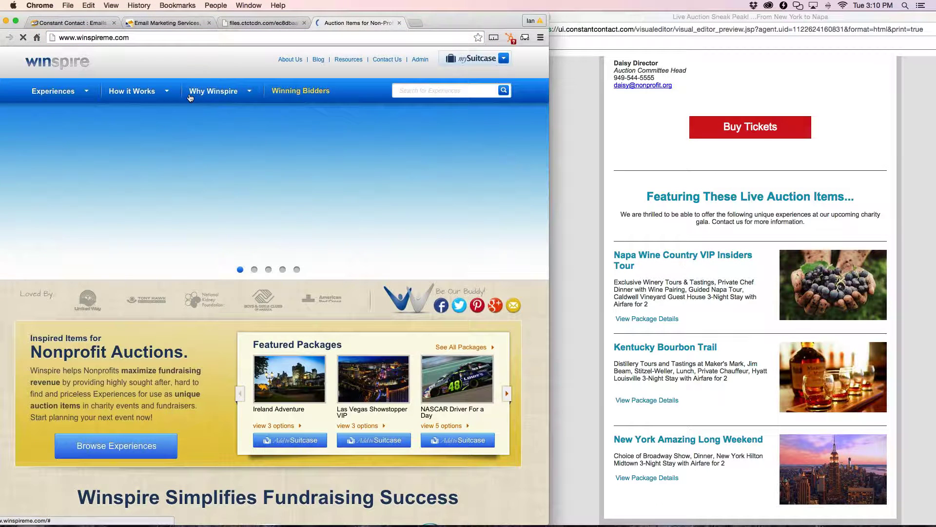
Show all experiences on the Winspire site and search the package list for "napa wine country VIP".
mouse_move(85, 93)
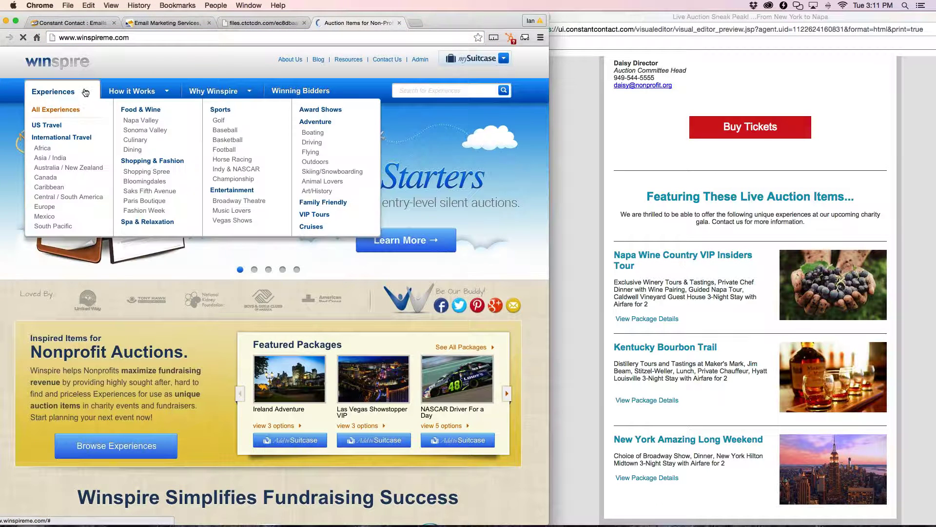
click(65, 111)
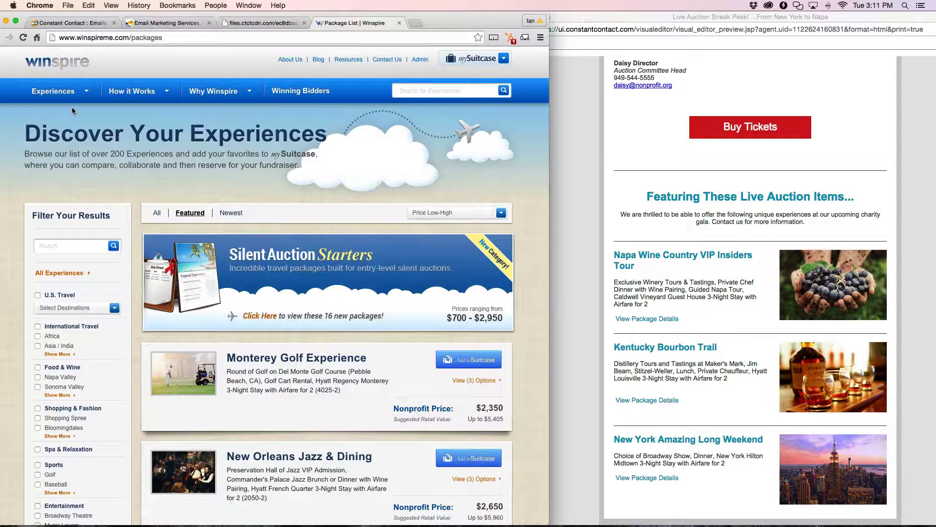
click(78, 245)
text(napa wine cou)
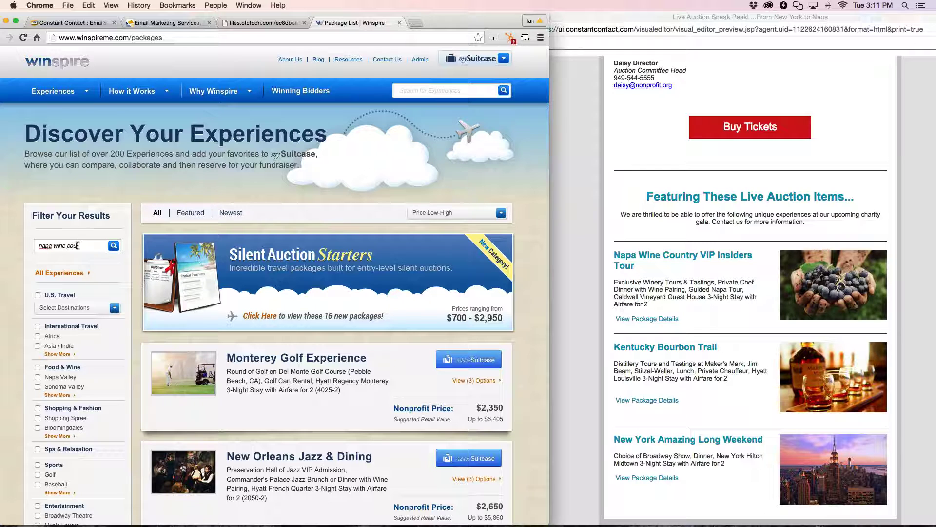
text(ntry VIP)
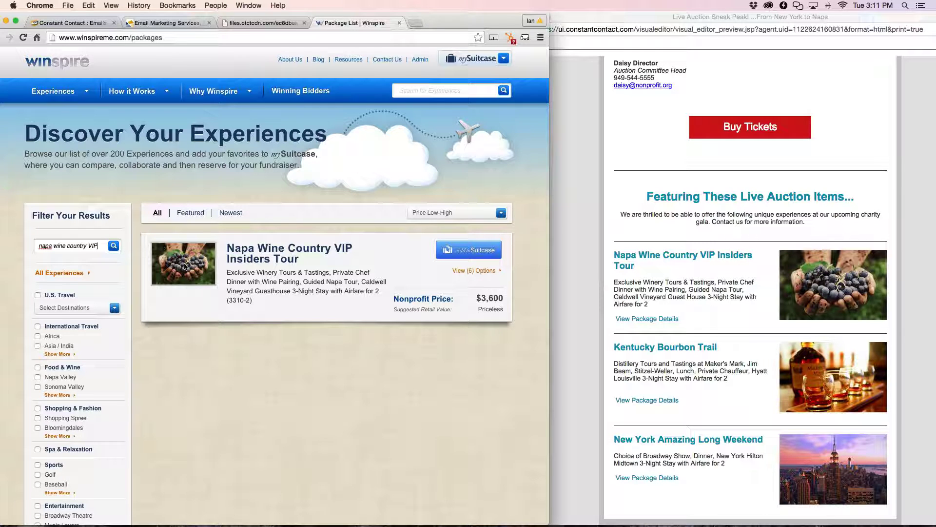
Save the Napa Wine Country VIP Insiders Tour package image to the Email Example folder under its suggested name.
right_click(181, 263)
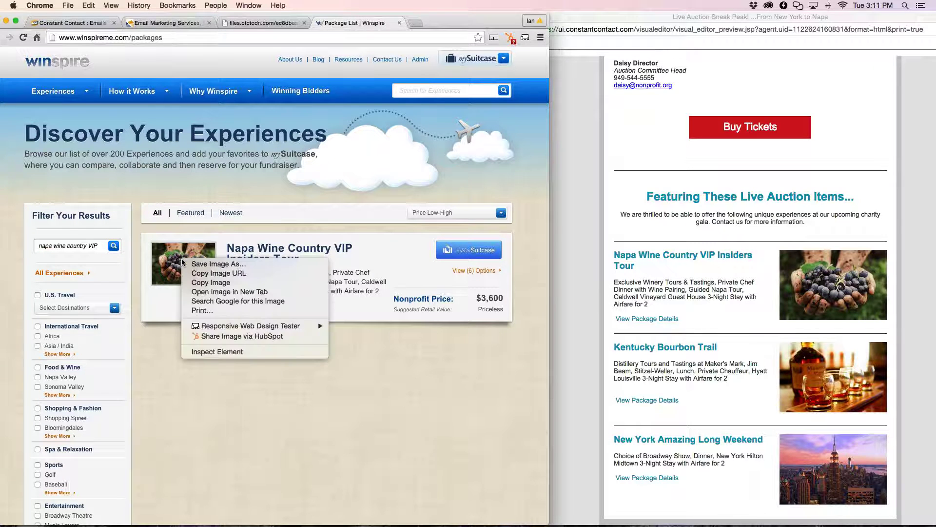
click(204, 272)
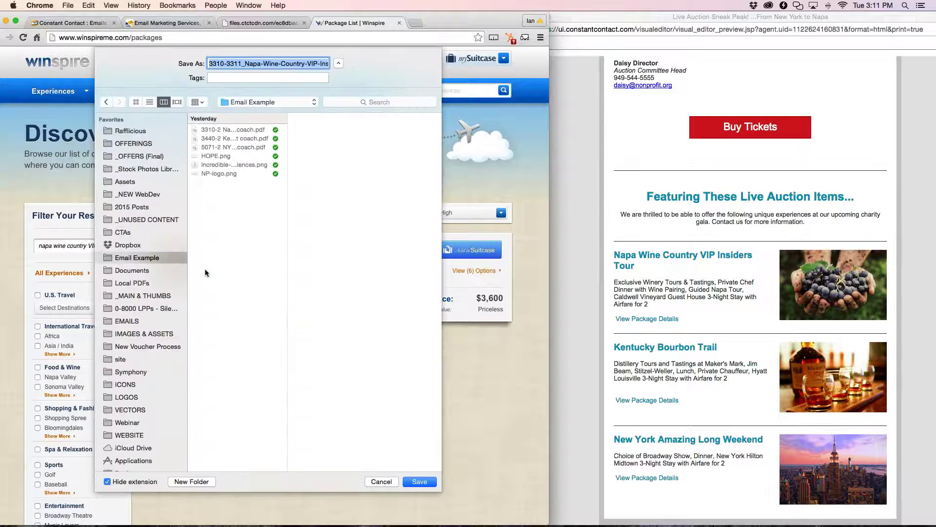
click(136, 102)
click(424, 480)
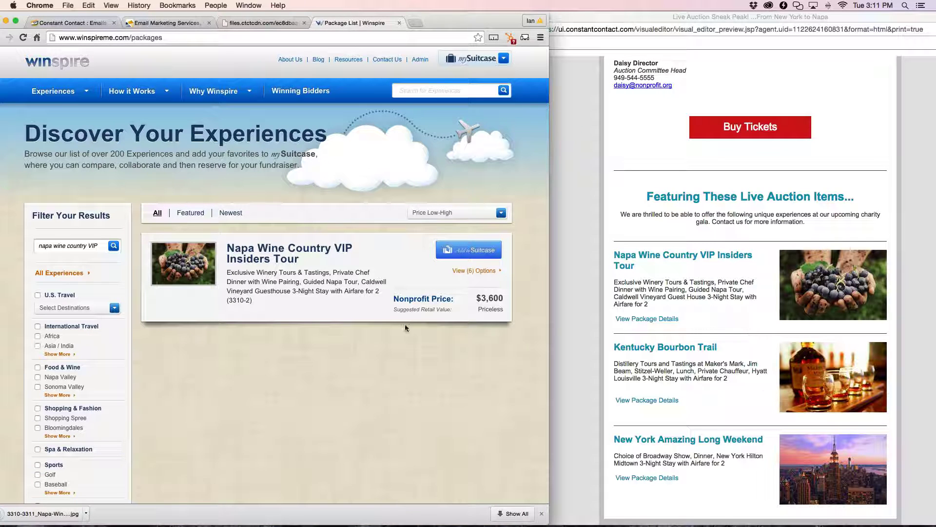
Search the Winspire packages for "kentucky bour" and save the Kentucky Bourbon Trail image to the Email Example folder under its suggested name.
drag(100, 246, 2, 243)
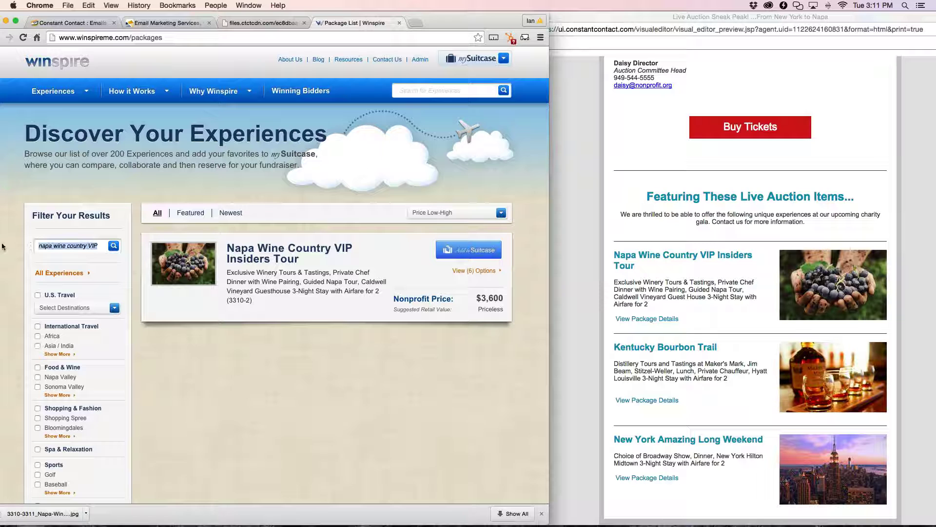
text(ken)
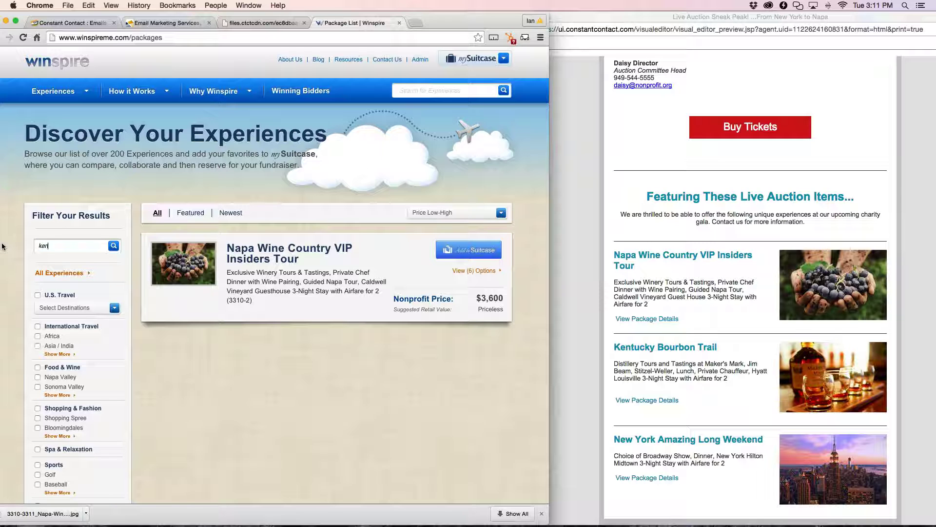
text(tucky bour)
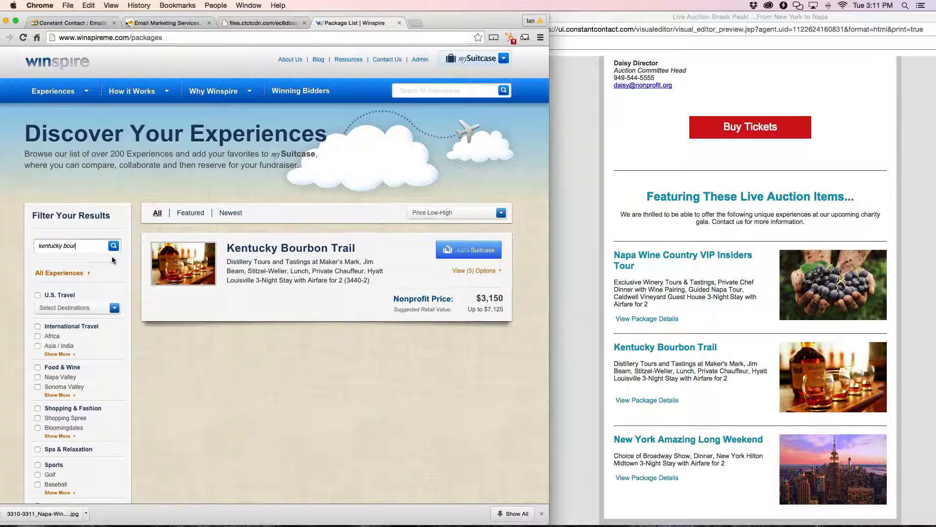
right_click(183, 264)
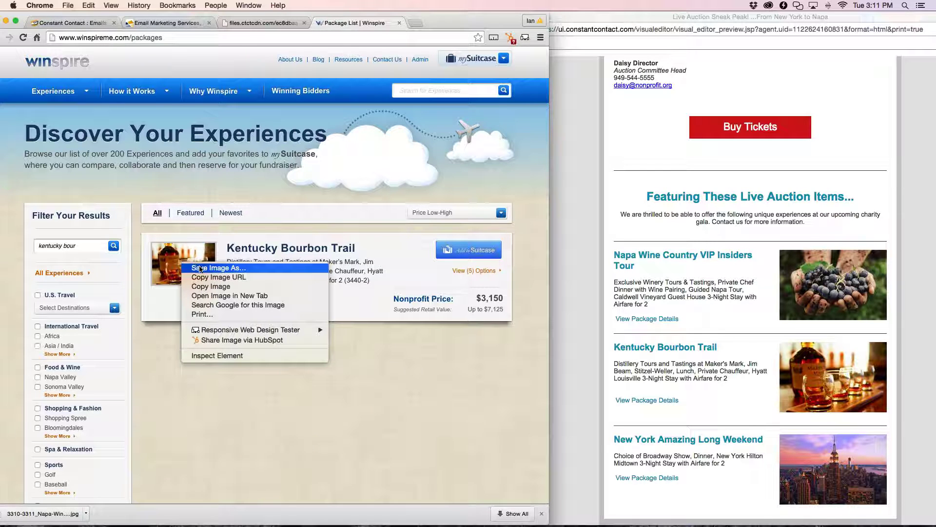
click(197, 268)
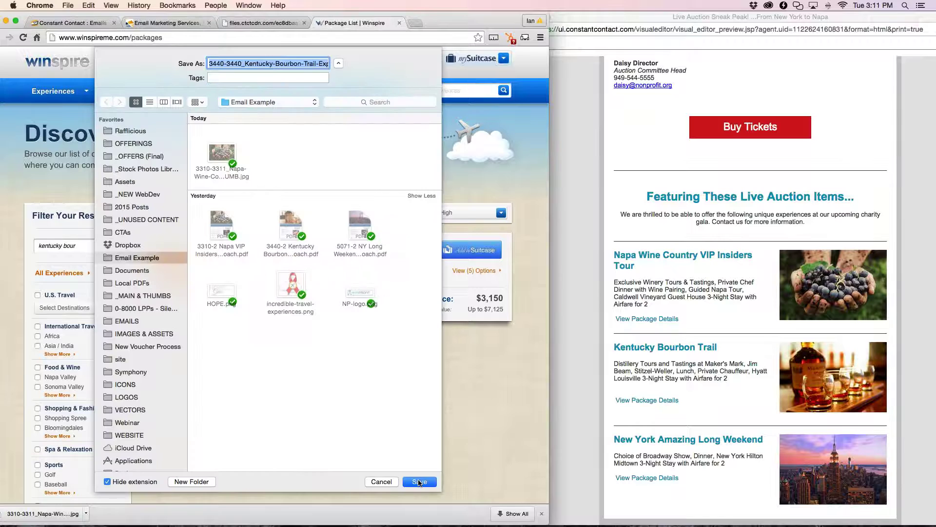
click(419, 482)
Search the packages for "new york long" and save the New York Long Weekend image to the Email Example folder under its suggested name.
key(super+a)
text(new york long)
key(Return)
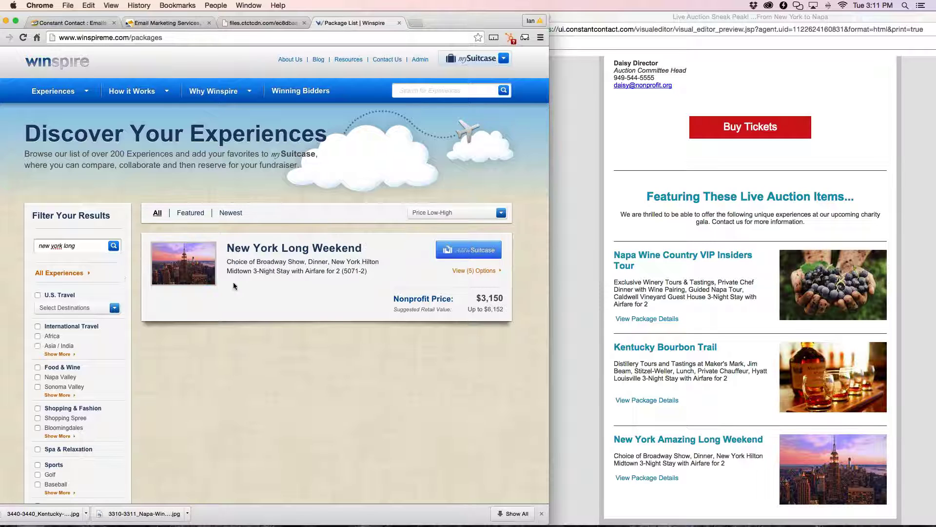
right_click(180, 260)
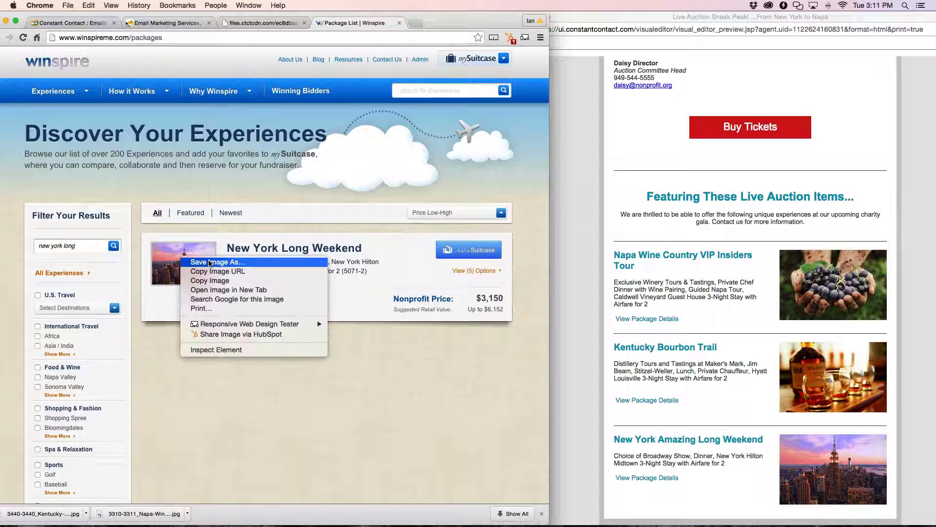
click(210, 262)
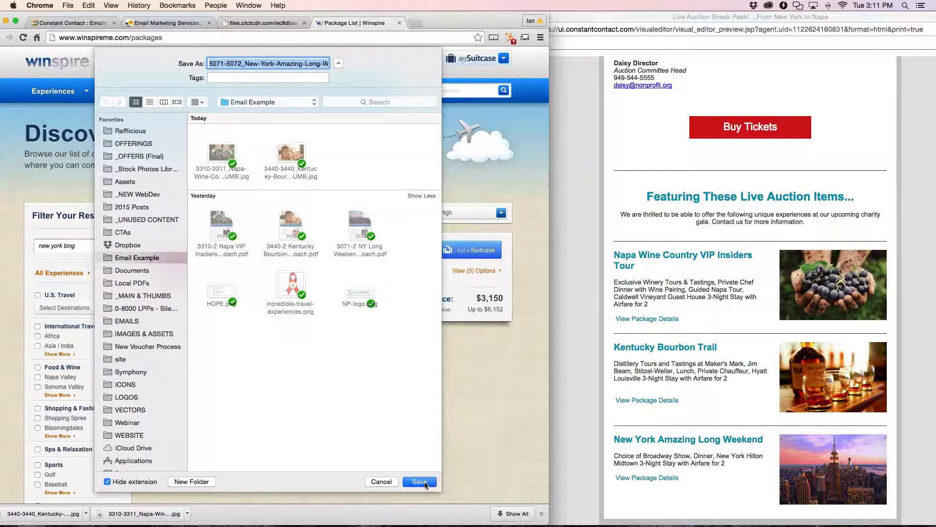
click(418, 481)
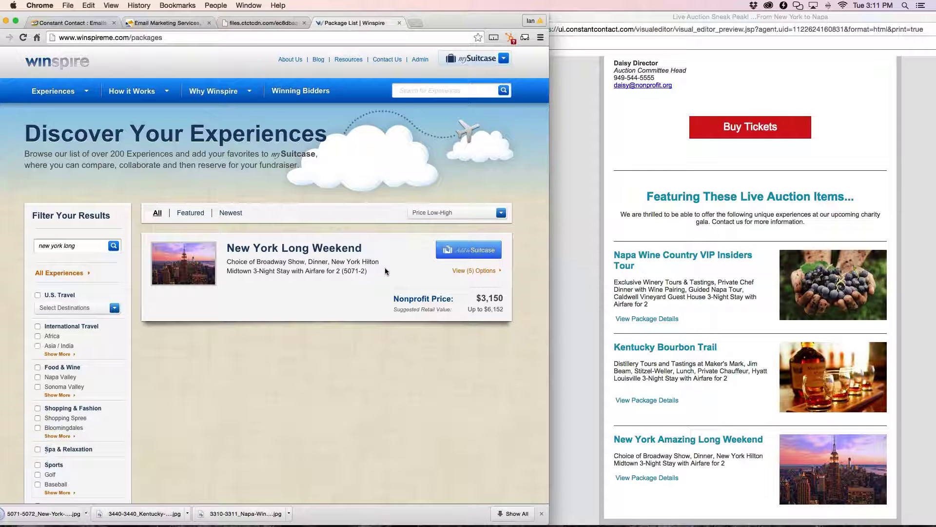
Return to the Constant Contact email draft and open the Napa article's placeholder image for replacement.
click(84, 27)
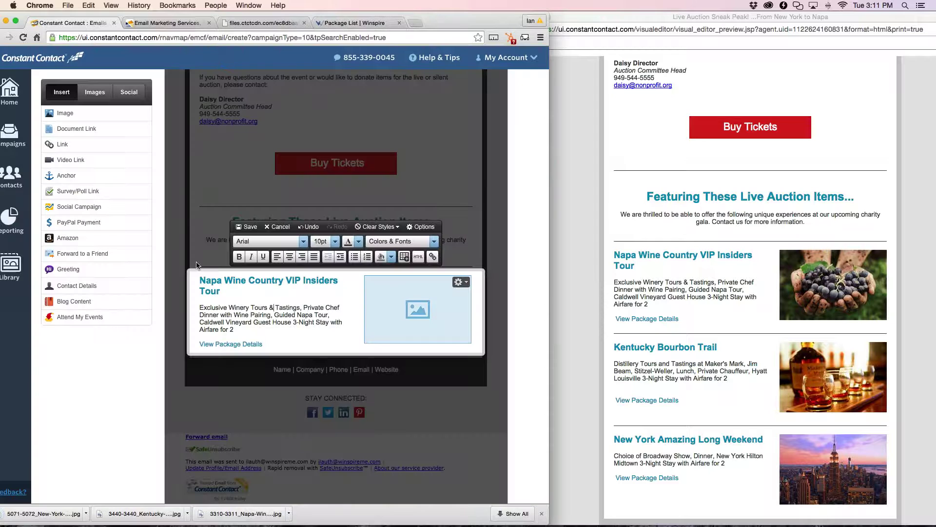
scroll(442, 367, up, 1)
scroll(434, 342, up, 1)
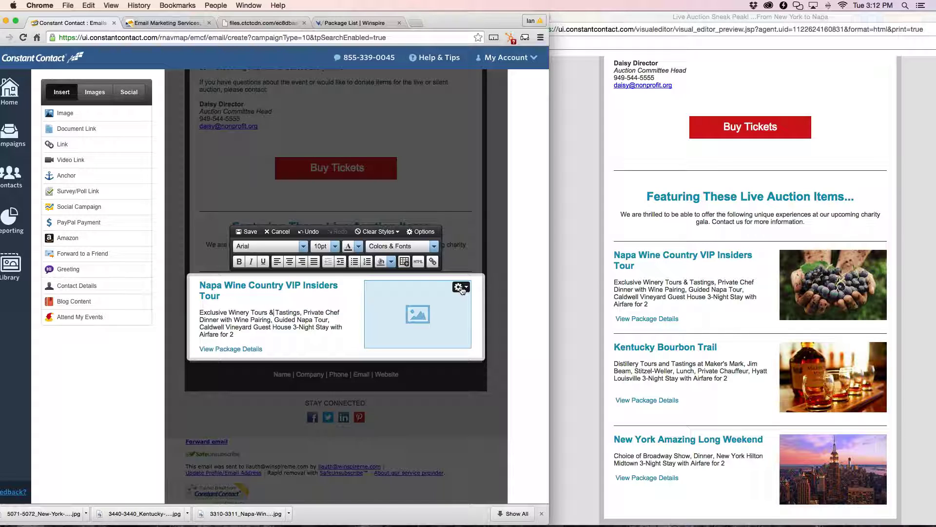
click(461, 289)
click(465, 300)
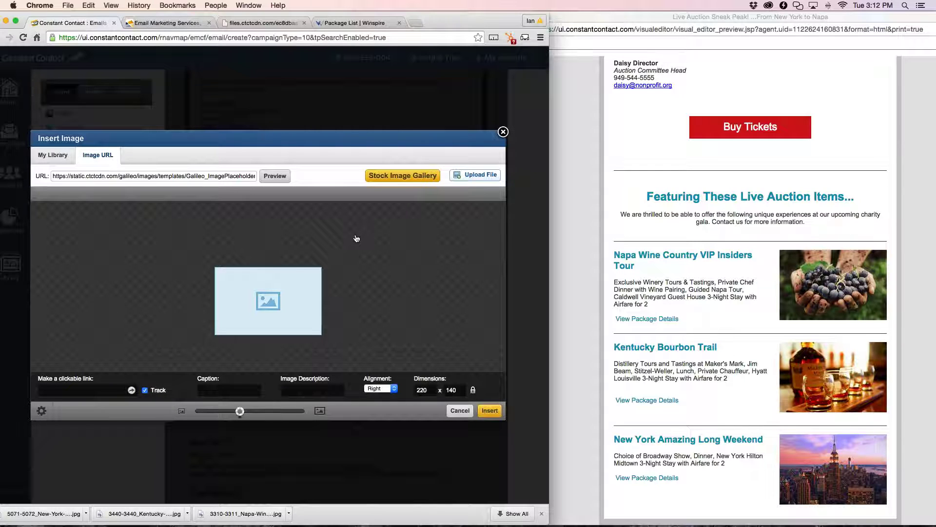
Upload the Napa, Kentucky and New York thumbnail JPGs from the Email Example folder to the image library.
click(466, 175)
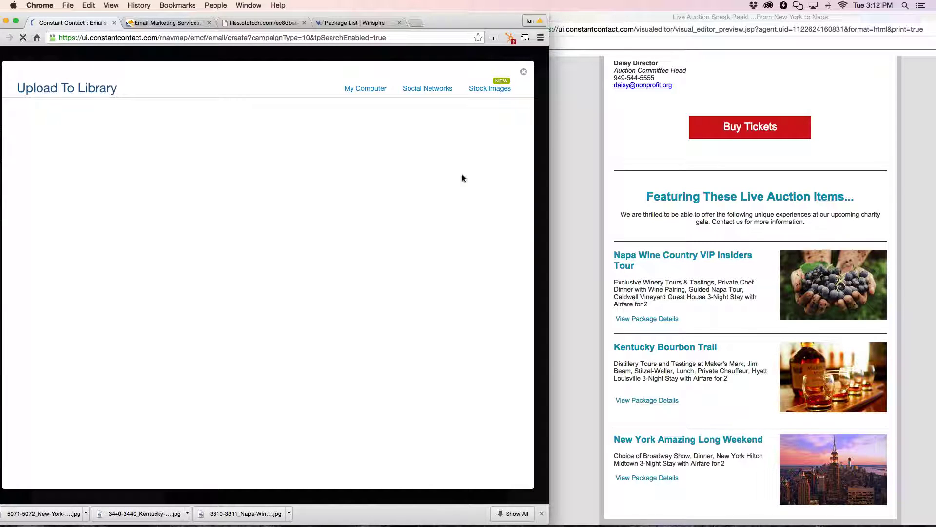
click(268, 263)
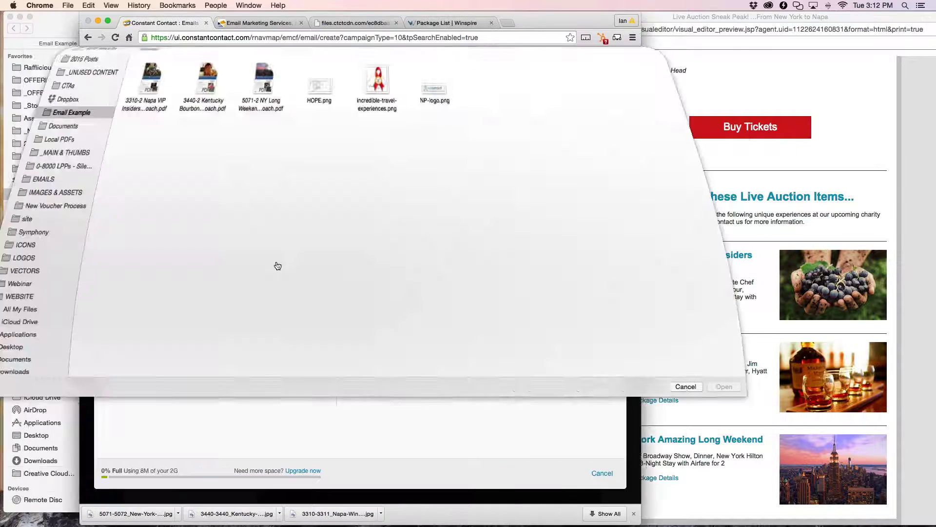
click(269, 109)
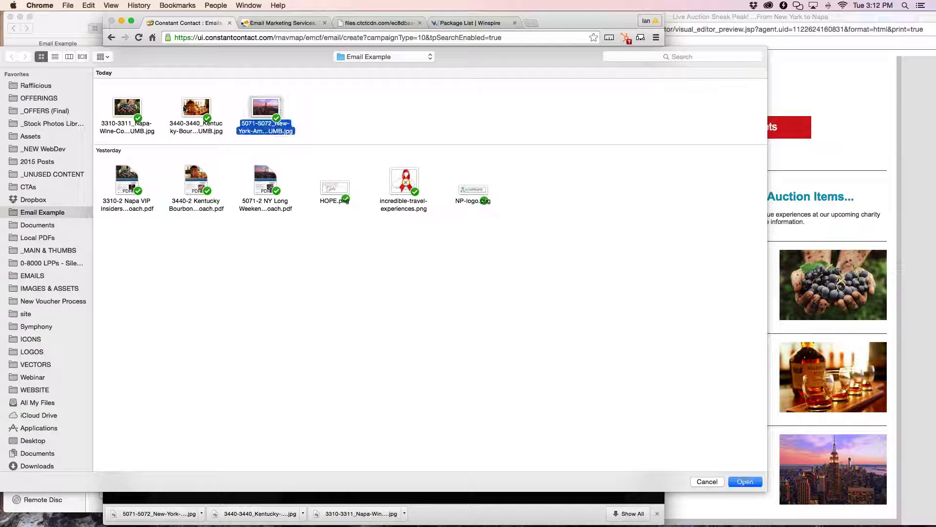
super+click(186, 108)
super+click(115, 109)
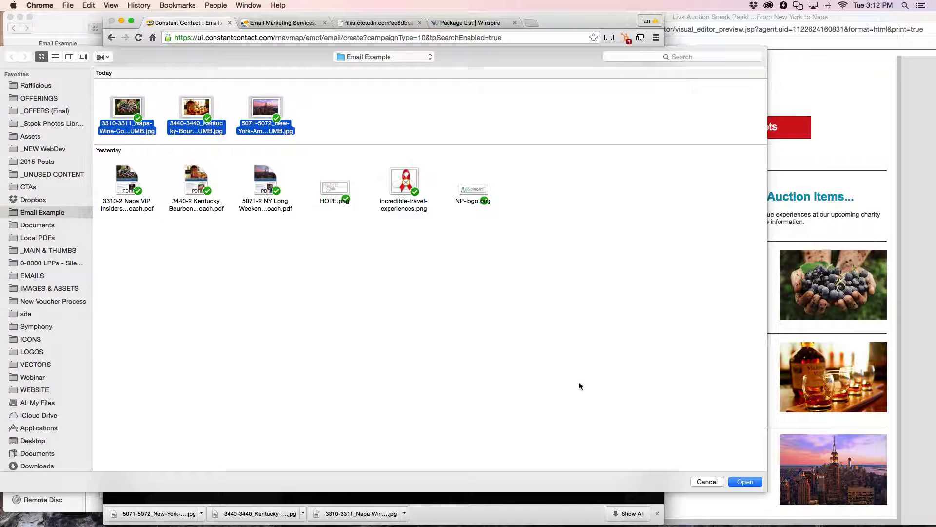
click(745, 481)
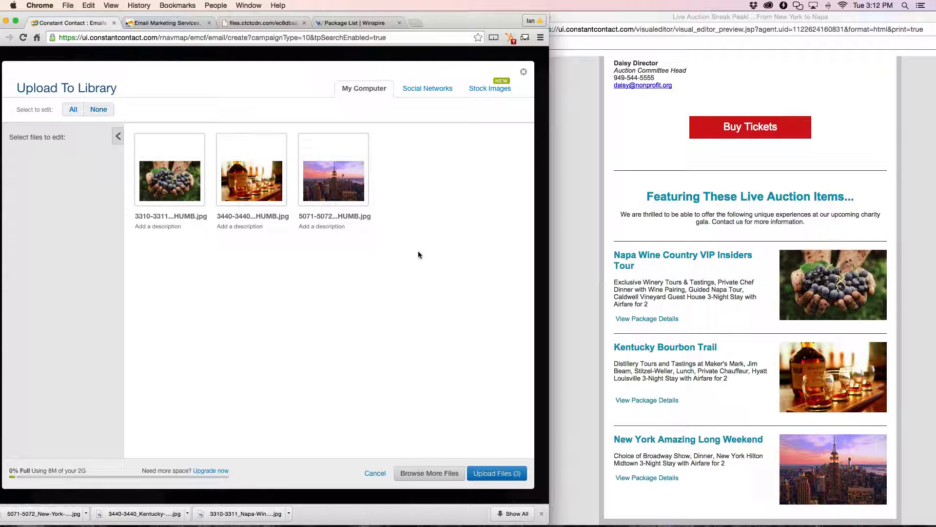
click(495, 475)
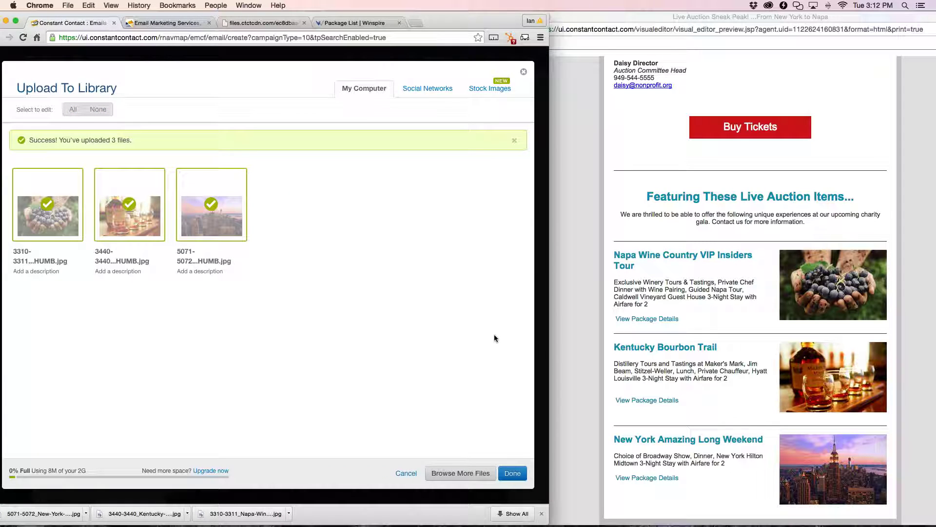
click(511, 472)
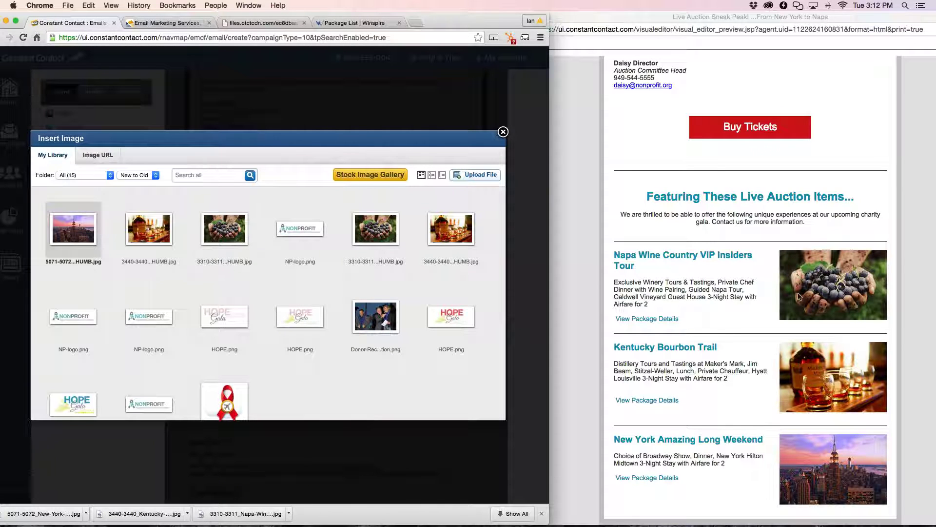
Insert the newly uploaded Napa Wine Country thumbnail into the Napa article and save the article.
click(210, 219)
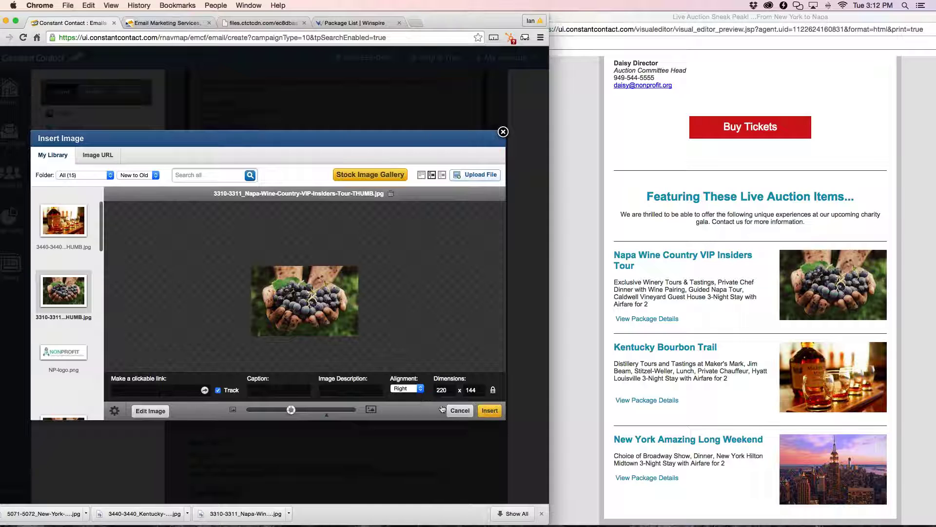
click(490, 410)
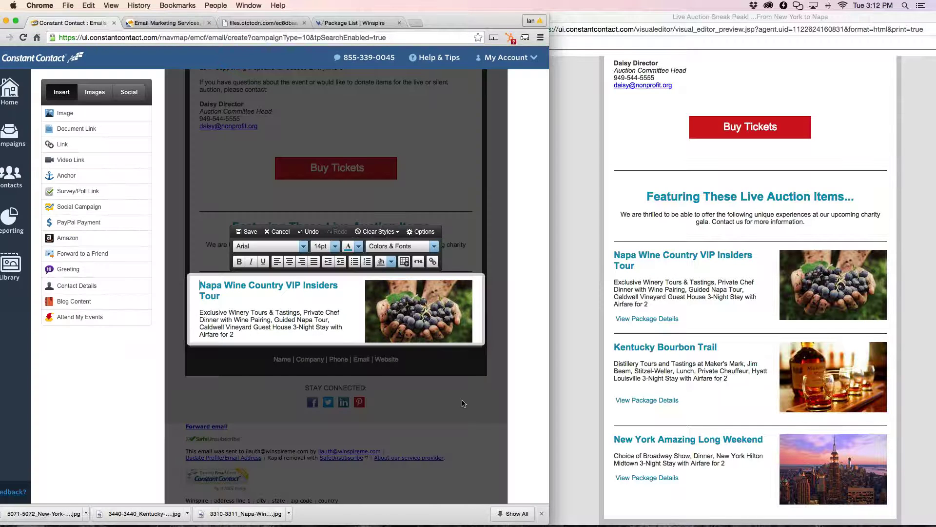
click(288, 302)
click(250, 231)
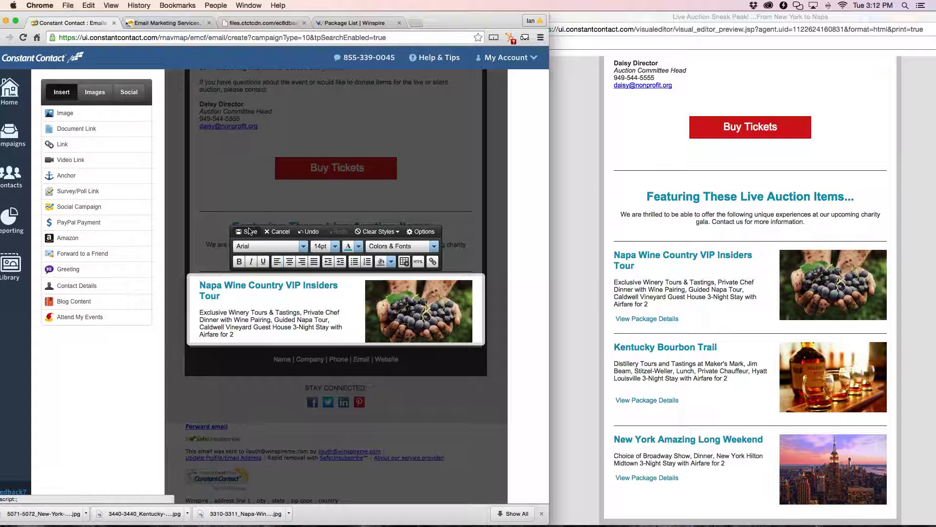
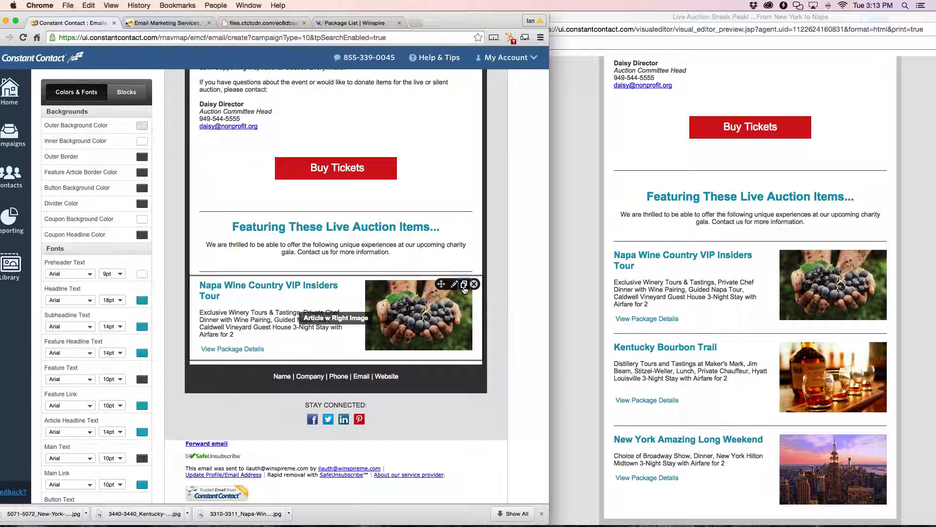
Duplicate the Napa Wine Country article block and open the lower copy for editing.
click(463, 284)
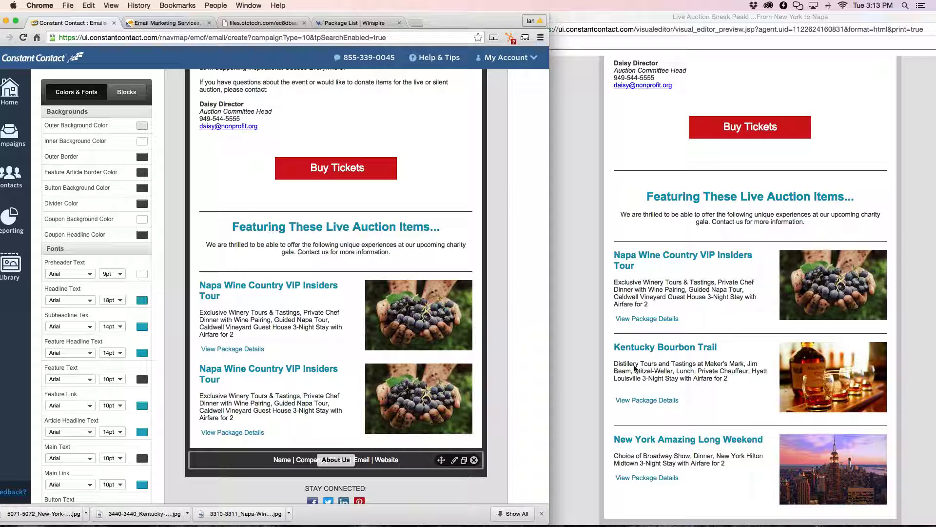
click(290, 396)
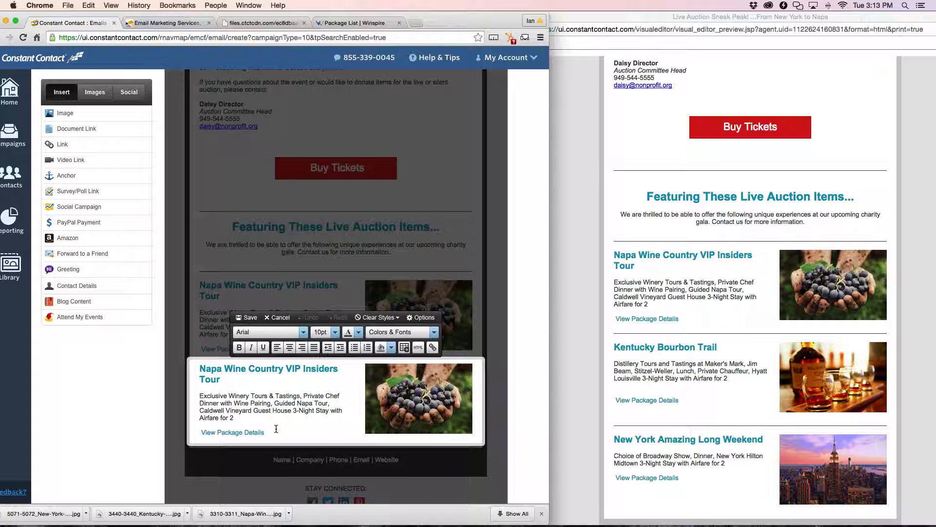
Open the 3440-2 Kentucky Bourbon Trail PDF from the Email Example folder in Preview and place it beside the email editor.
click(114, 513)
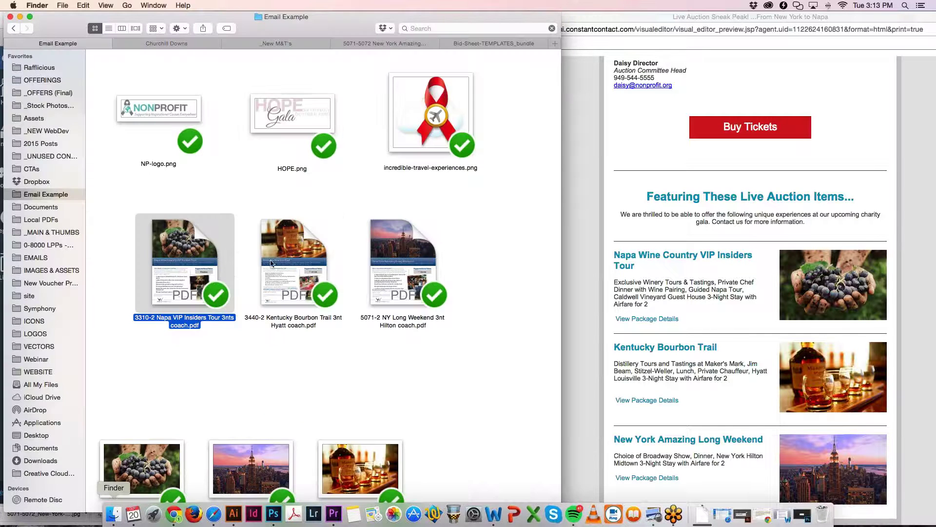
double_click(270, 263)
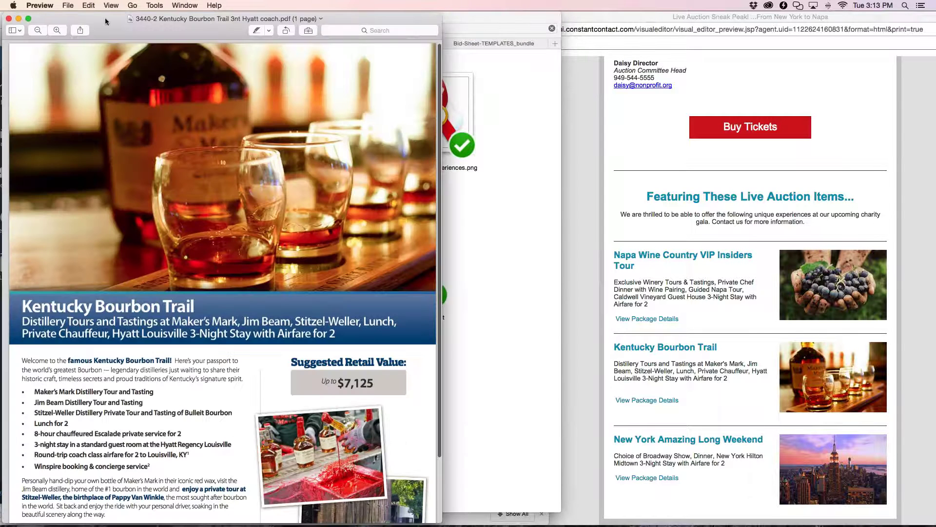
drag(115, 18, 597, 7)
mouse_move(297, 524)
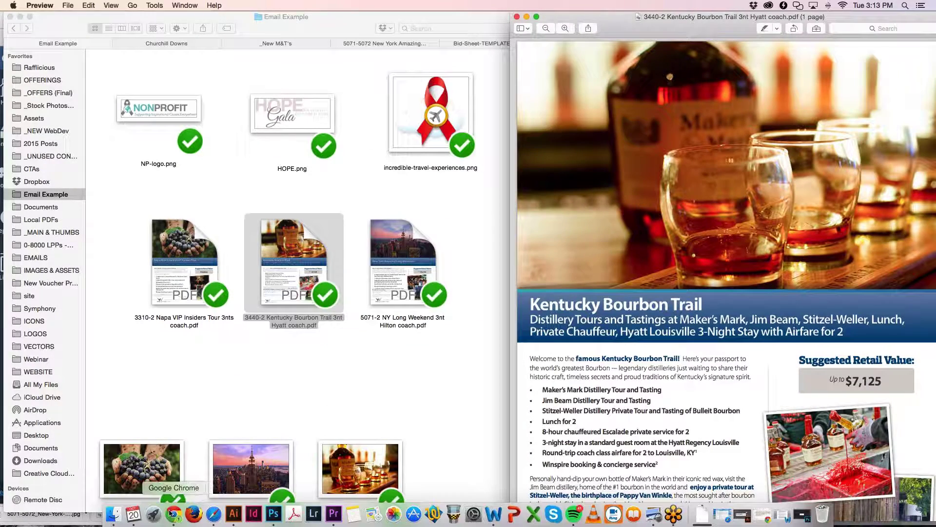
click(170, 513)
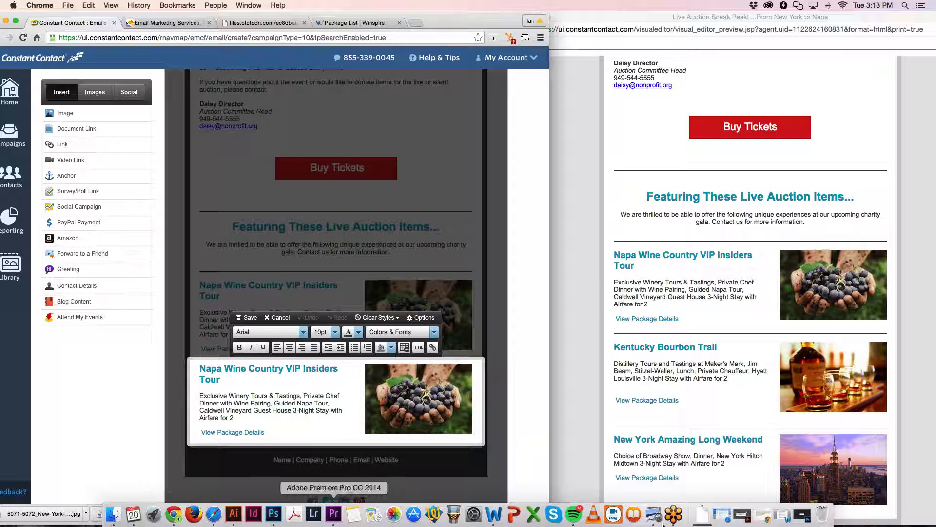
click(655, 515)
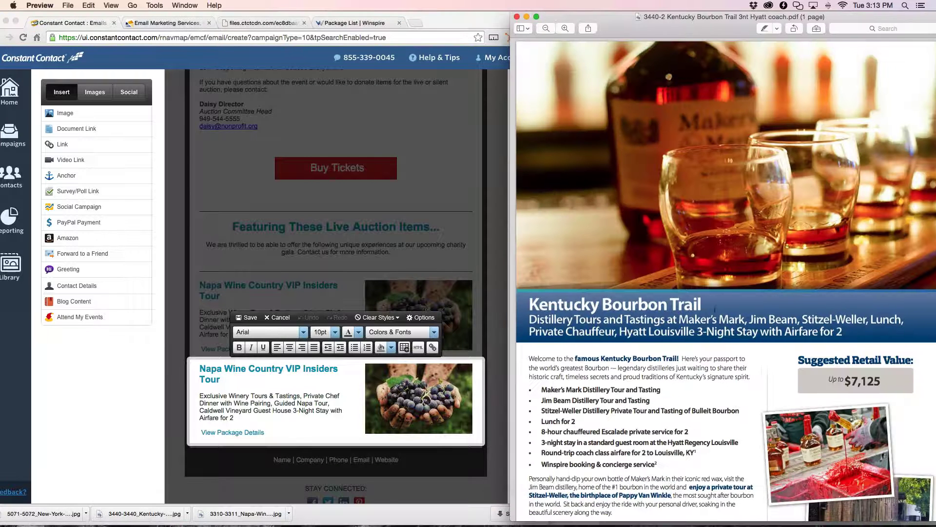
Replace the duplicated article's headline with "Kentucky Bourbon Trail" copied from the PDF and remove the extra blank line below it.
drag(712, 305, 532, 306)
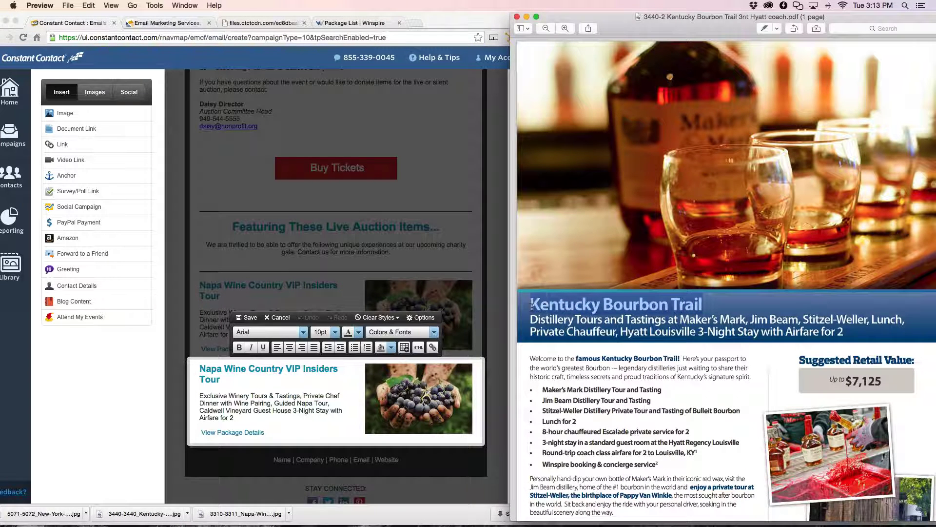
key(super+c)
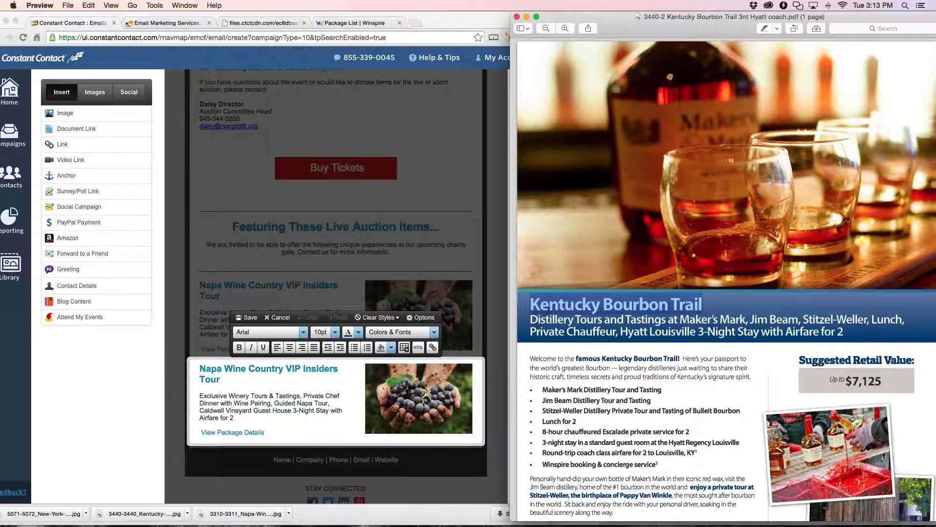
click(216, 394)
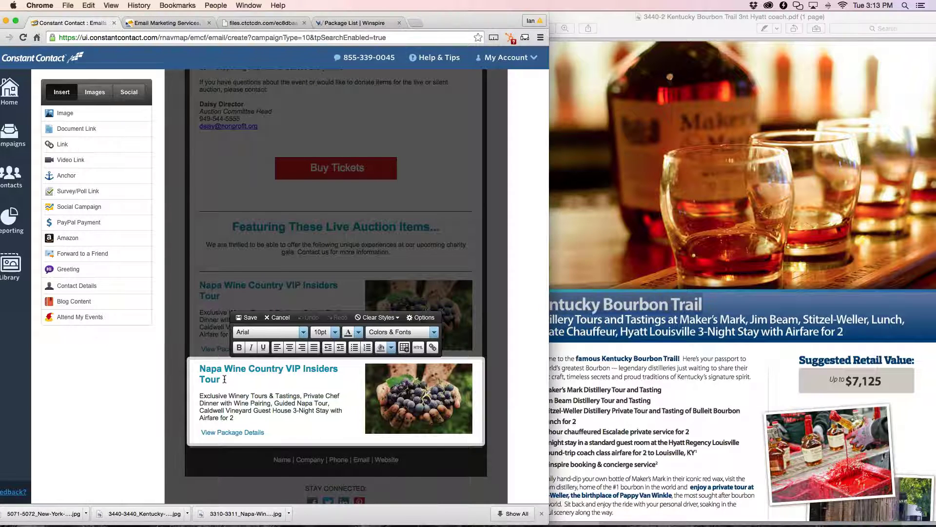
drag(224, 380, 191, 369)
key(super+v)
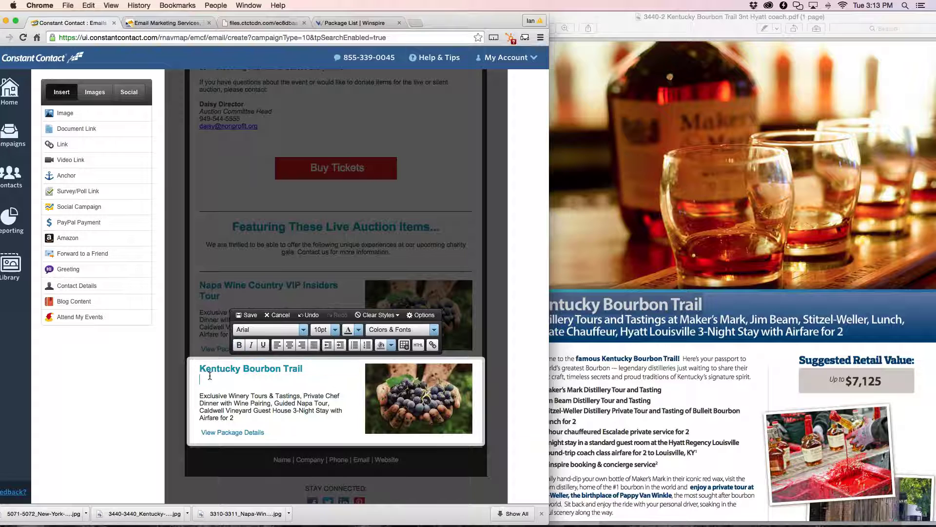
key(BackSpace)
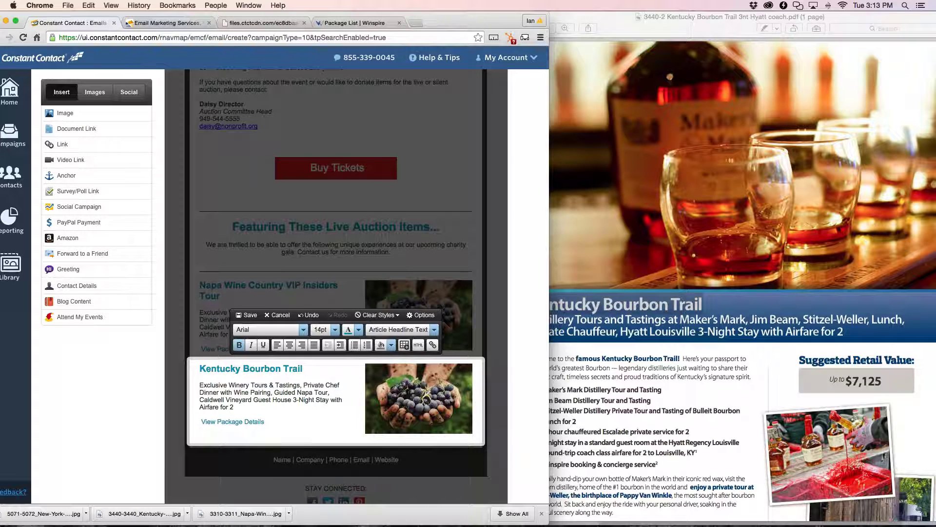
Replace the Kentucky Bourbon Trail article's description with the subtitle copied from its PDF and remove the extra blank line below it.
click(607, 354)
drag(851, 329, 529, 320)
key(super+c)
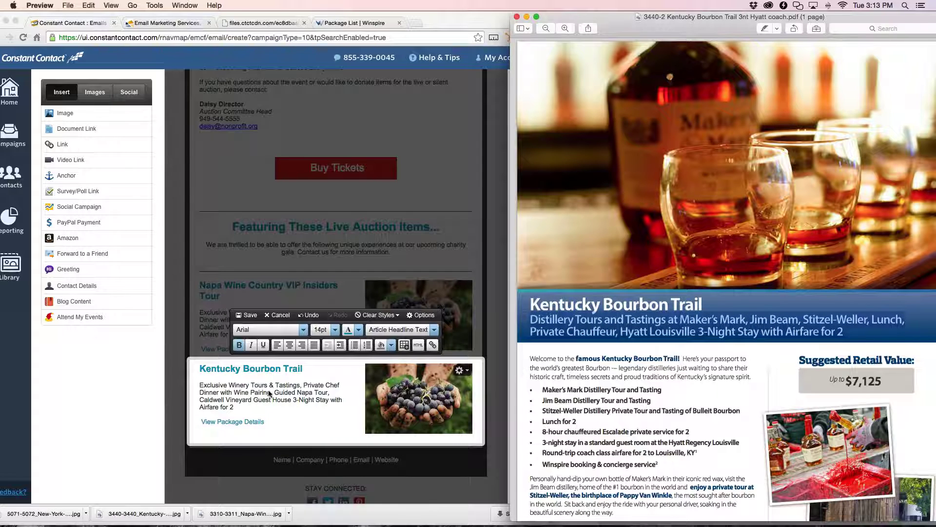
click(87, 6)
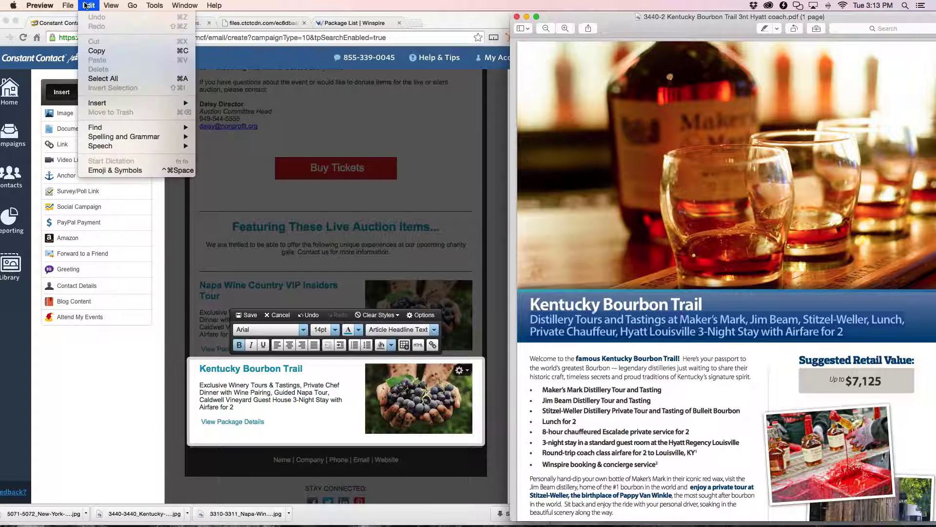
click(96, 51)
click(216, 384)
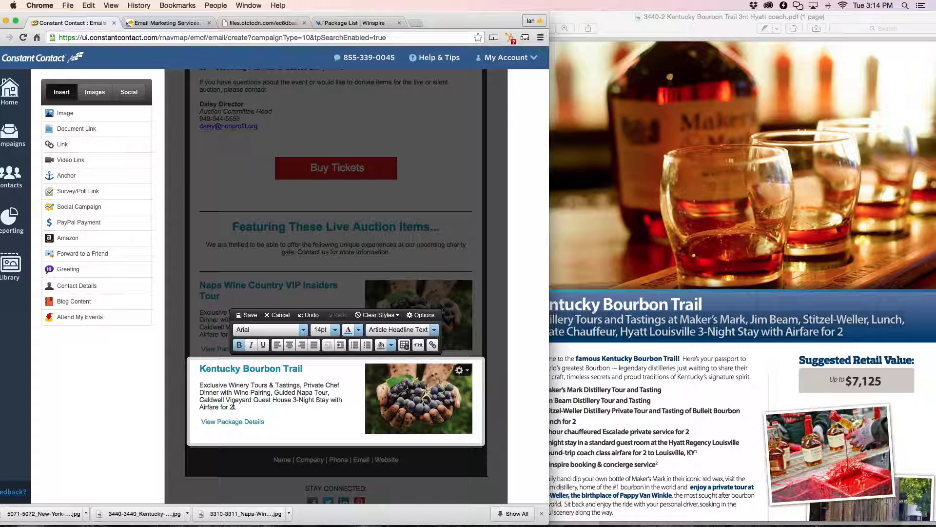
drag(234, 407, 197, 389)
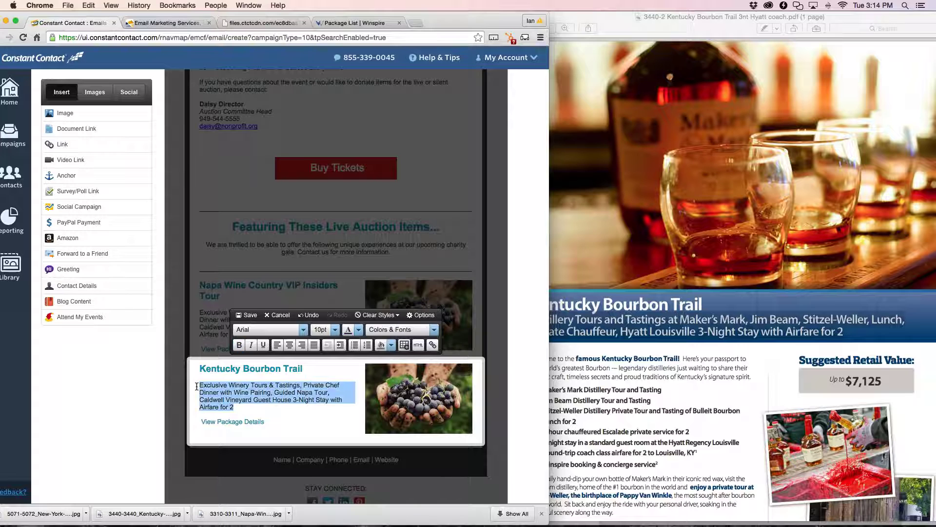
click(89, 6)
click(120, 72)
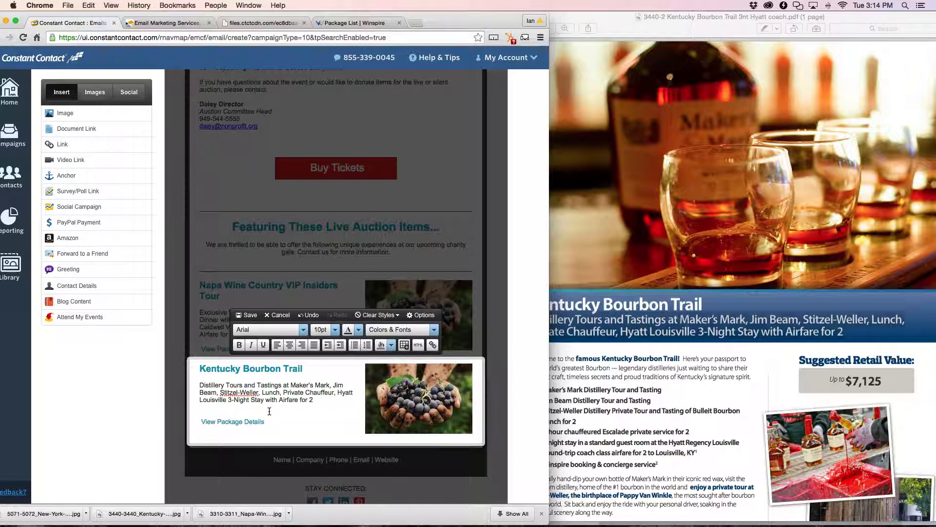
key(BackSpace)
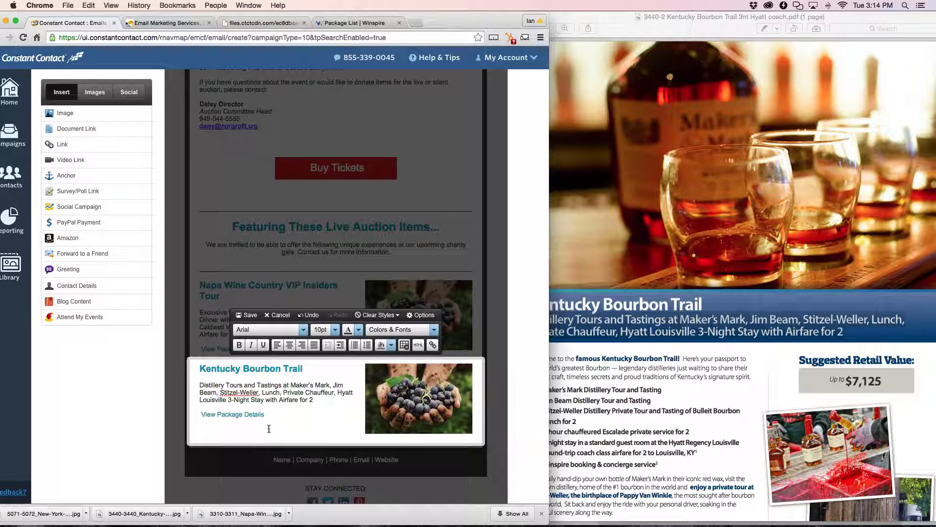
Link the Kentucky article's "View Package Details" text to the document 3440-2 Kentucky Bourbon Trail 3nt Hyatt coach.pdf.
drag(269, 414, 199, 415)
click(73, 129)
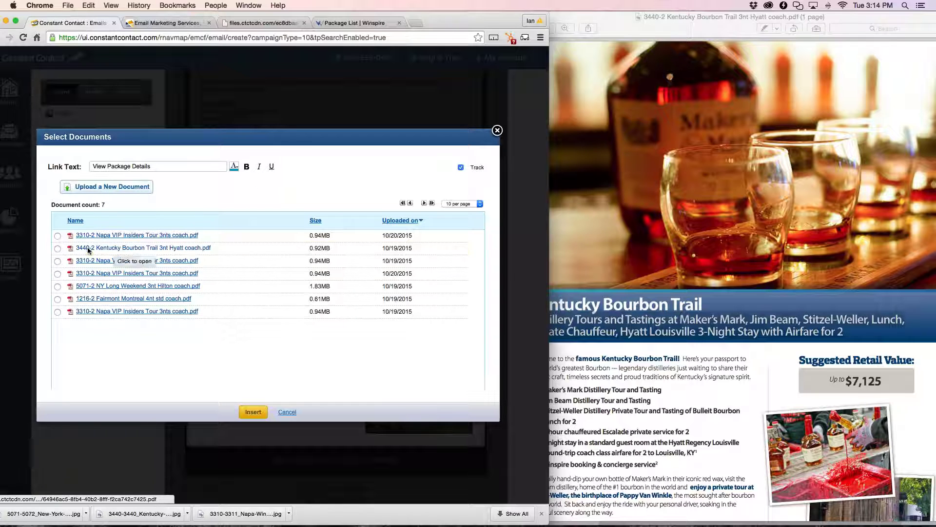
click(59, 250)
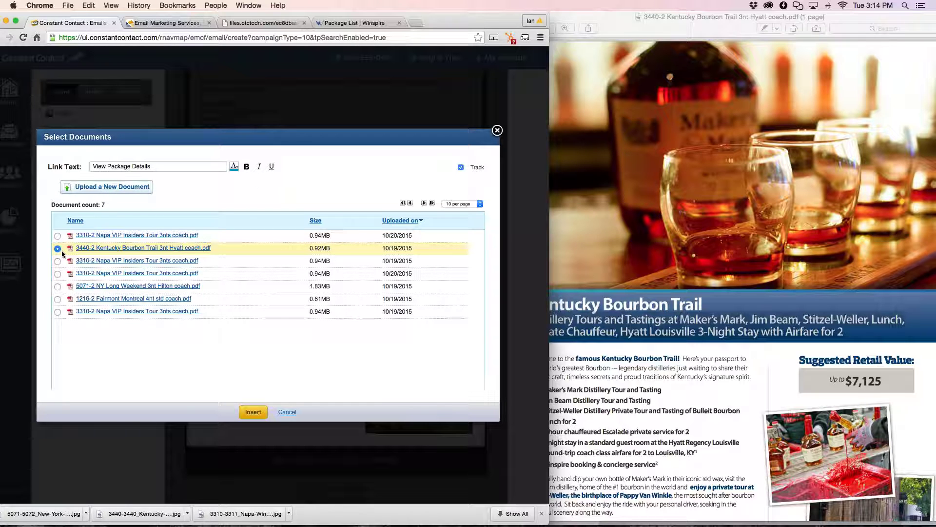
click(253, 411)
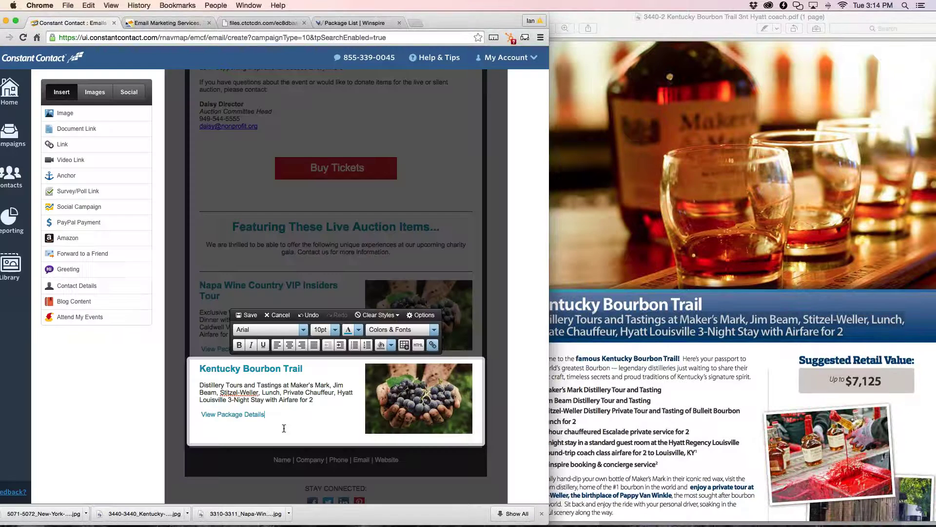
Change the Kentucky article's image to the 3440-3440 Kentucky Bourbon Trail thumbnail from the library and save the article.
mouse_move(466, 374)
click(466, 373)
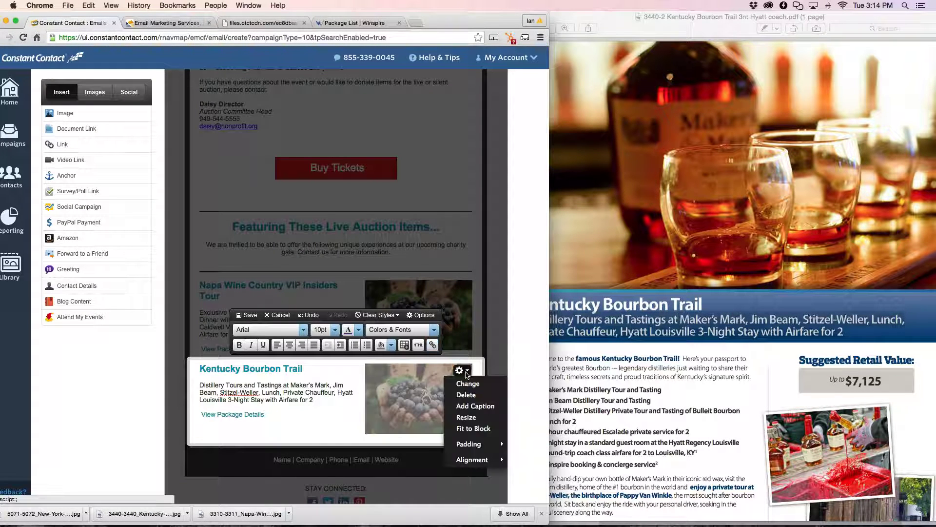
click(463, 382)
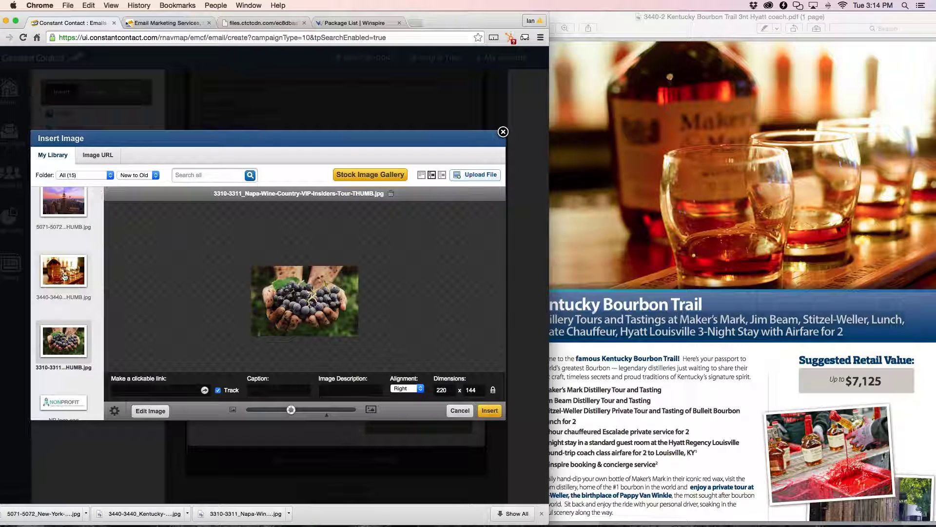
click(64, 276)
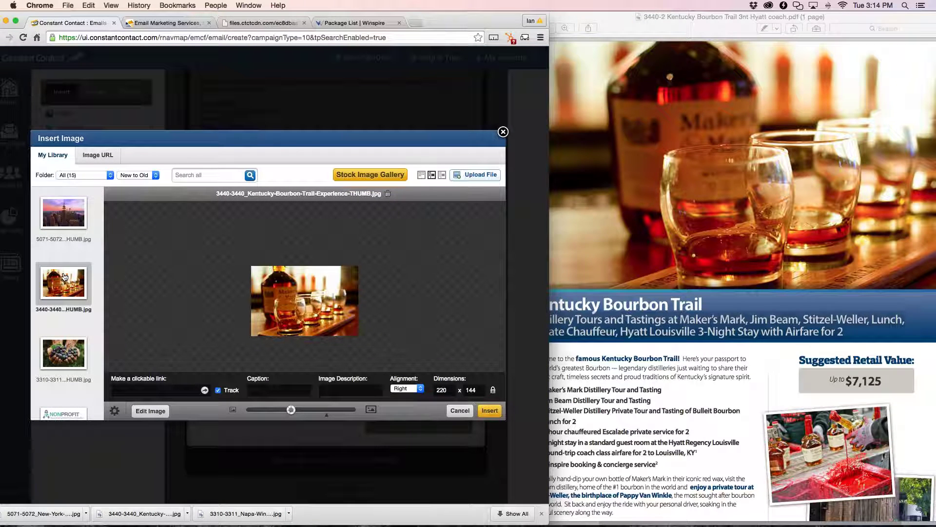
click(490, 411)
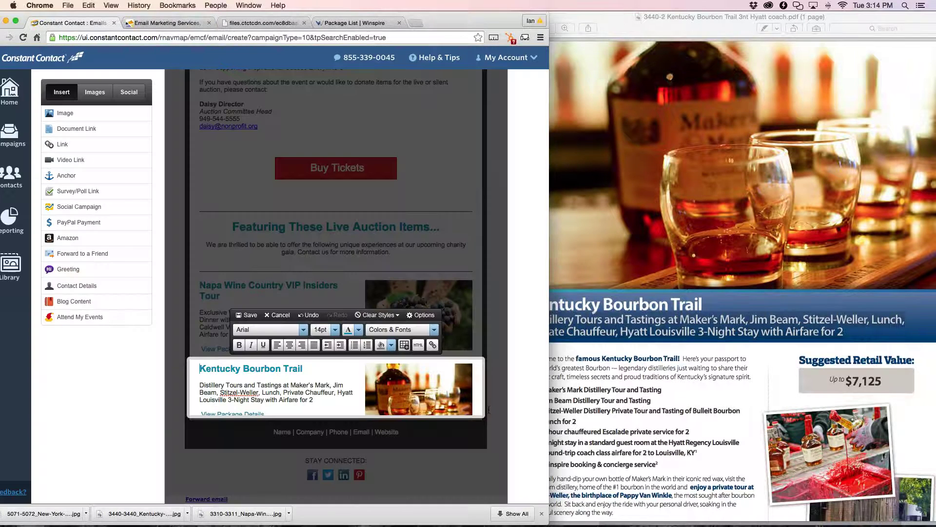
click(249, 316)
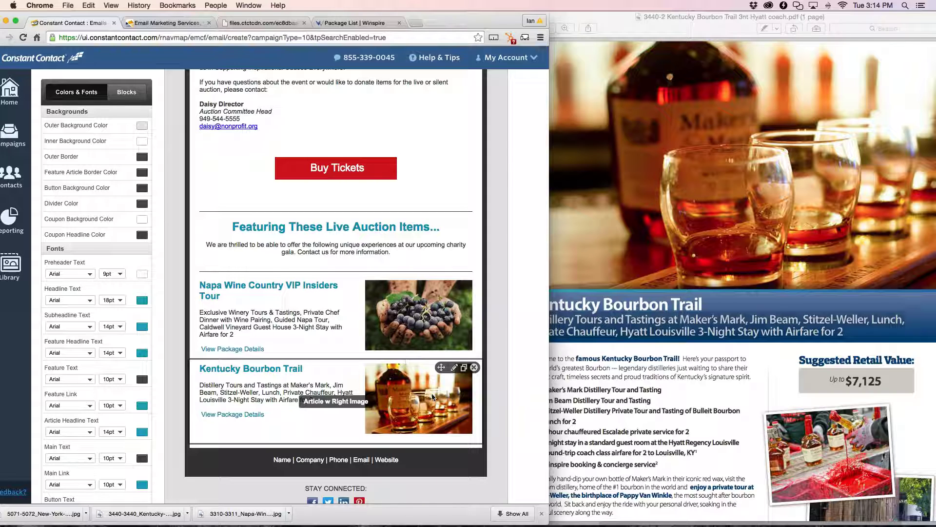
Duplicate the Kentucky Bourbon Trail article block and close the Kentucky PDF in Preview.
click(464, 373)
click(634, 166)
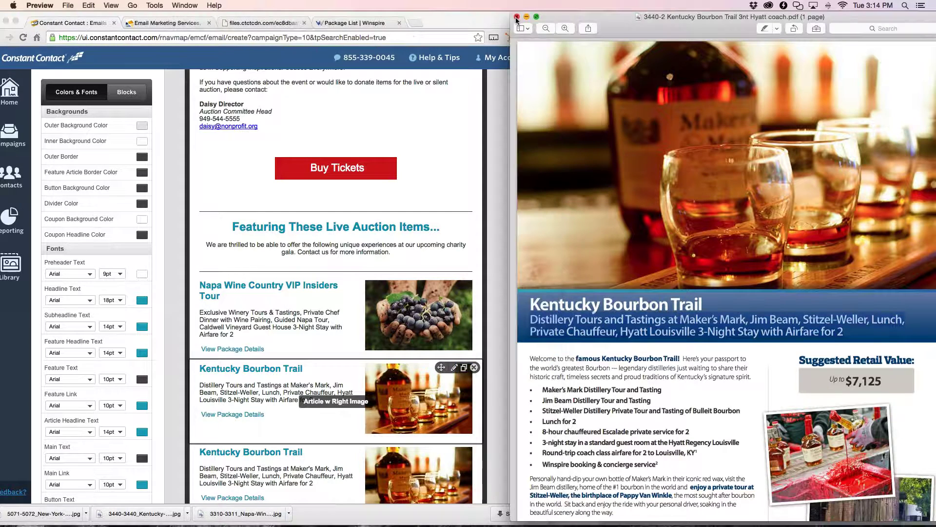
click(517, 17)
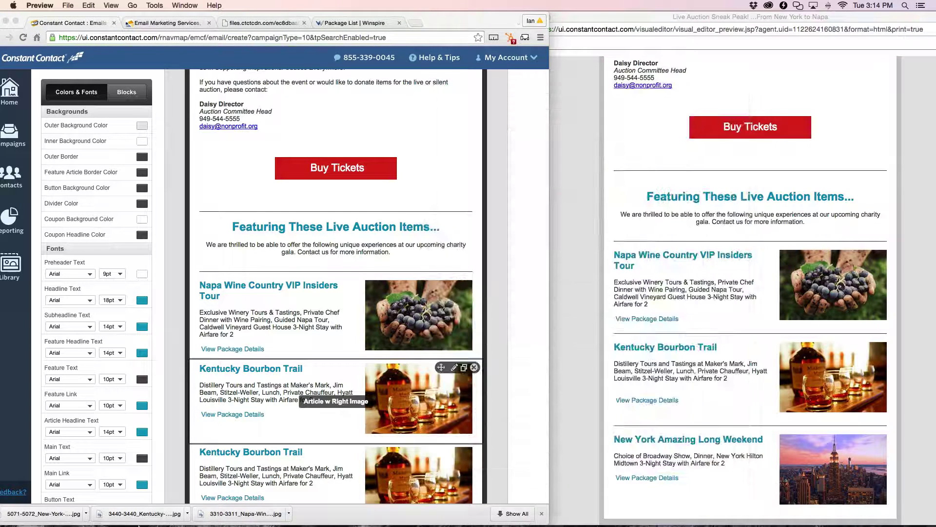
Open the 5071-2 NY Long Weekend PDF from the Email Example folder, place it beside the email editor, and return to the editor.
click(122, 512)
click(403, 254)
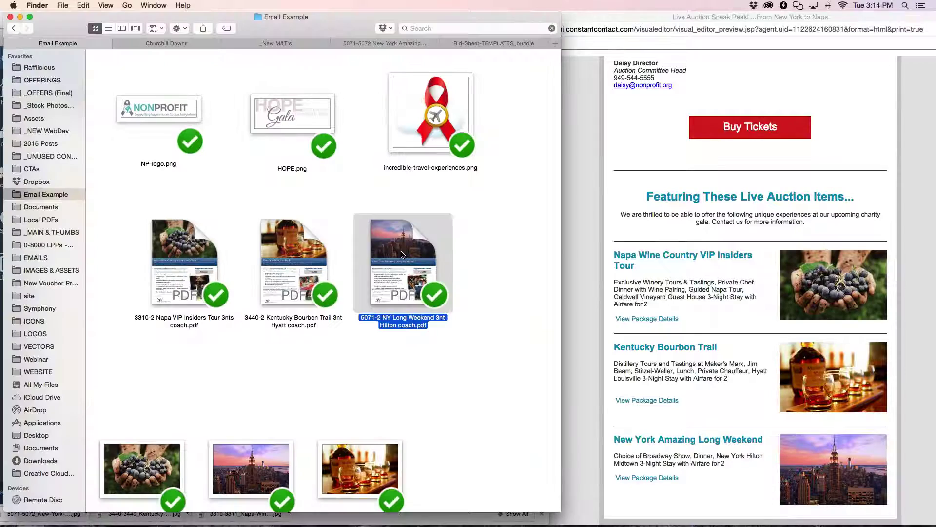
double_click(402, 254)
drag(218, 19, 629, 5)
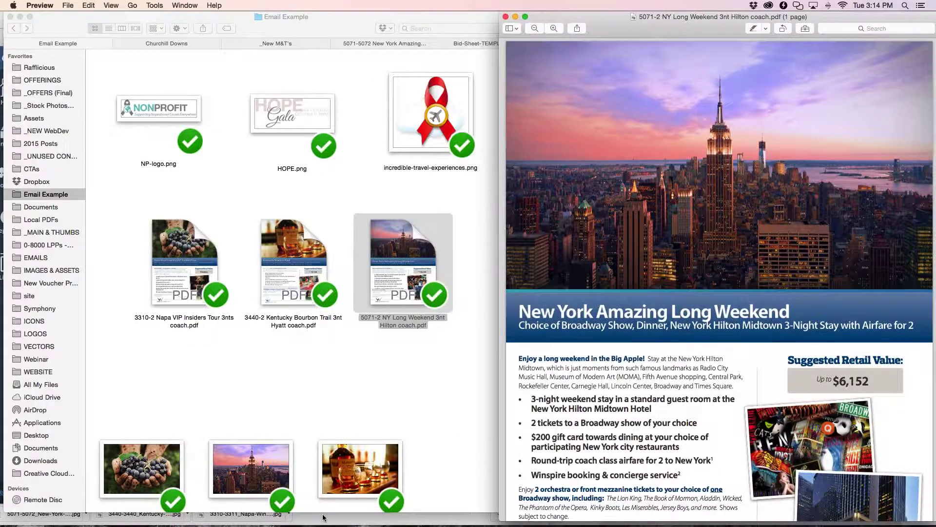
click(274, 523)
scroll(283, 345, down, 1)
scroll(283, 345, down, 3)
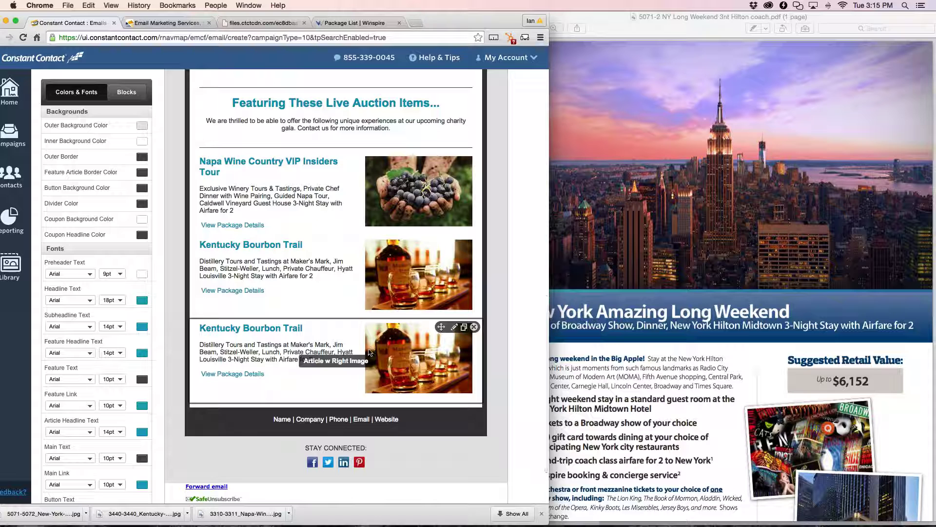
Replace the lower Kentucky copy's headline with "New York Amazing Long Weekend" from the PDF and remove the extra blank line below it.
click(333, 344)
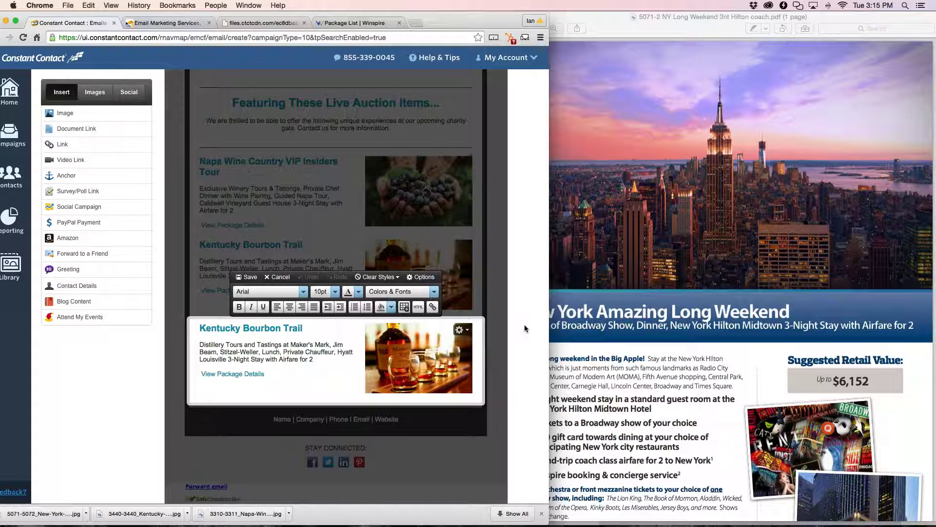
key(super+Tab)
drag(520, 325, 511, 313)
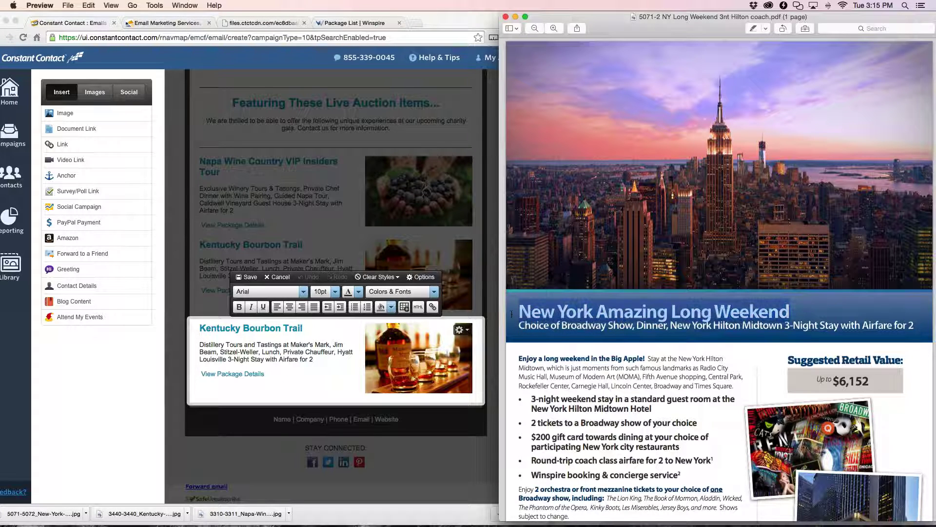
key(super+c)
key(super+Tab)
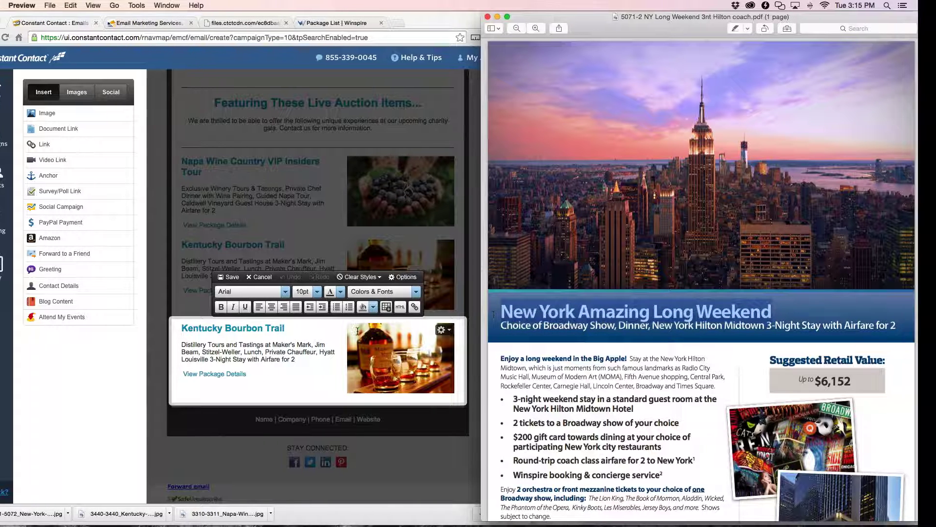
click(306, 327)
drag(306, 328, 194, 326)
key(super+v)
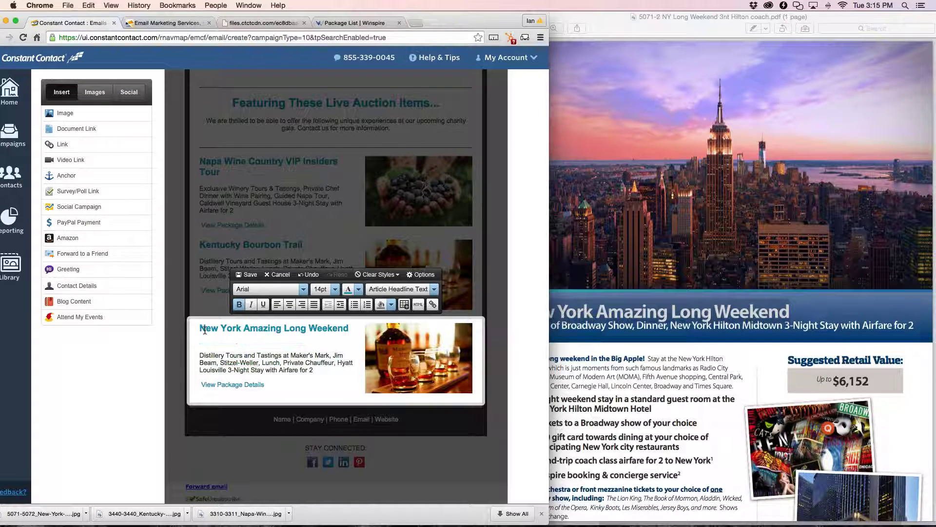
key(BackSpace)
Replace the New York article's description with the PDF subtitle "Choice of Broadway Show, Dinner, New York Hilton Midtown 3-Night Stay with Airfare for 2".
click(707, 357)
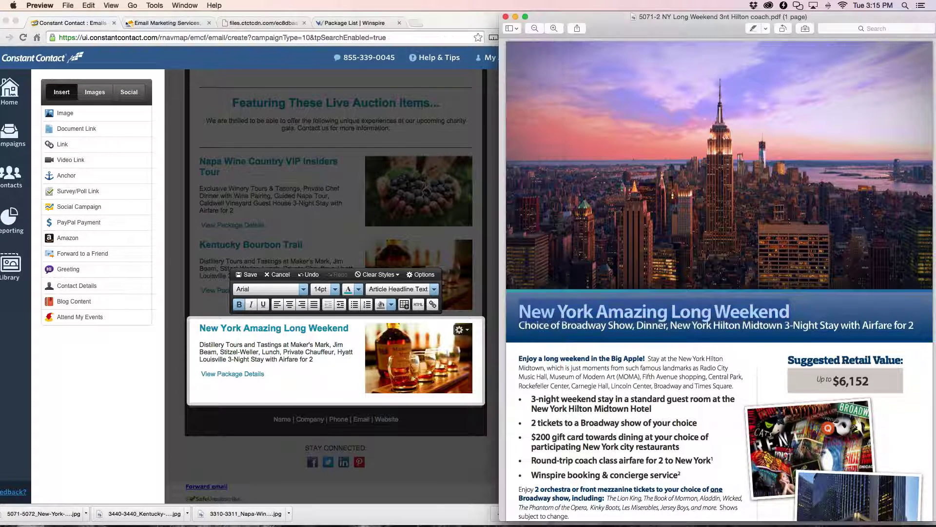
drag(914, 325, 512, 325)
click(317, 359)
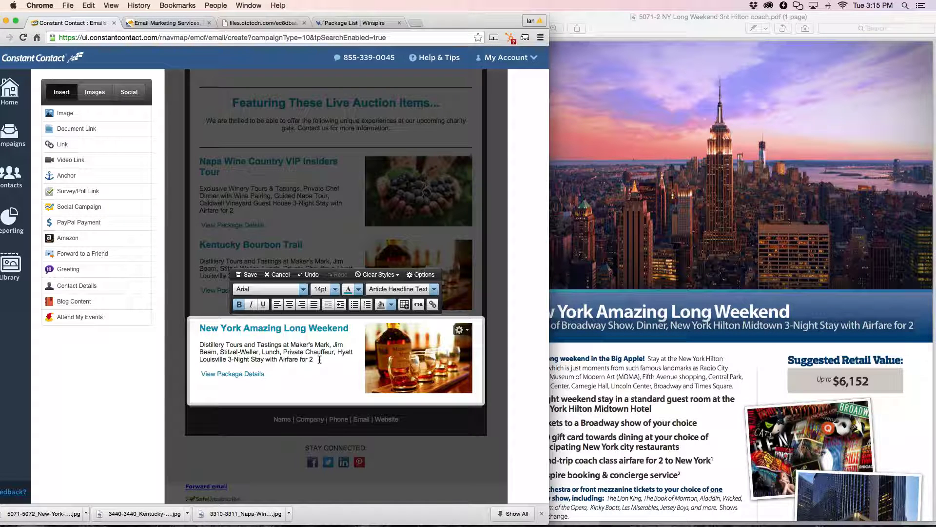
drag(317, 359, 177, 341)
key(super+v)
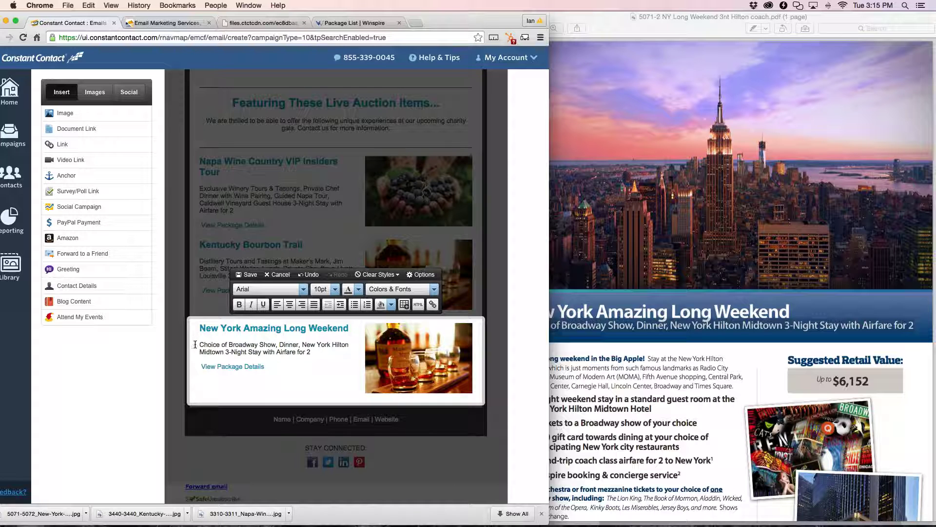
Link the New York article's "View Package Details" text to the document 5071-2 NY Long Weekend 3nt Hilton coach.pdf.
click(271, 365)
drag(266, 366, 199, 366)
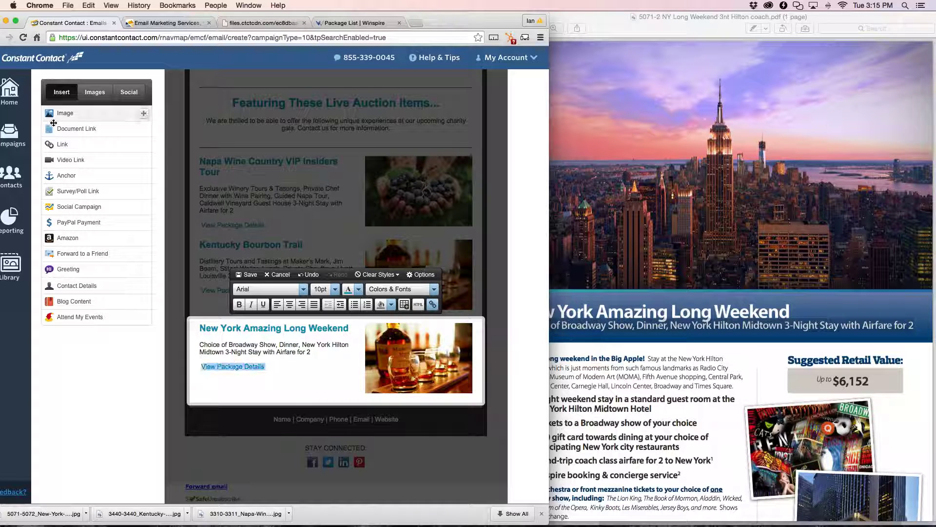
click(78, 127)
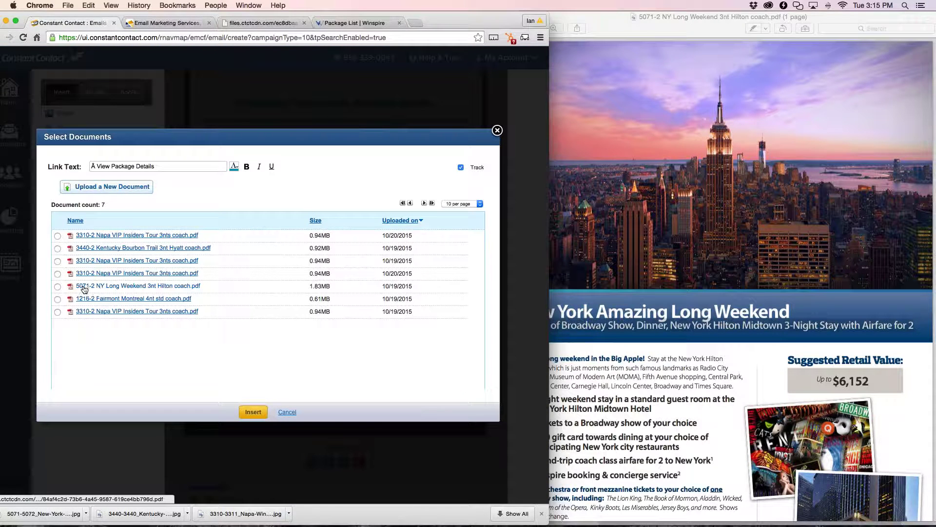
click(57, 286)
click(252, 412)
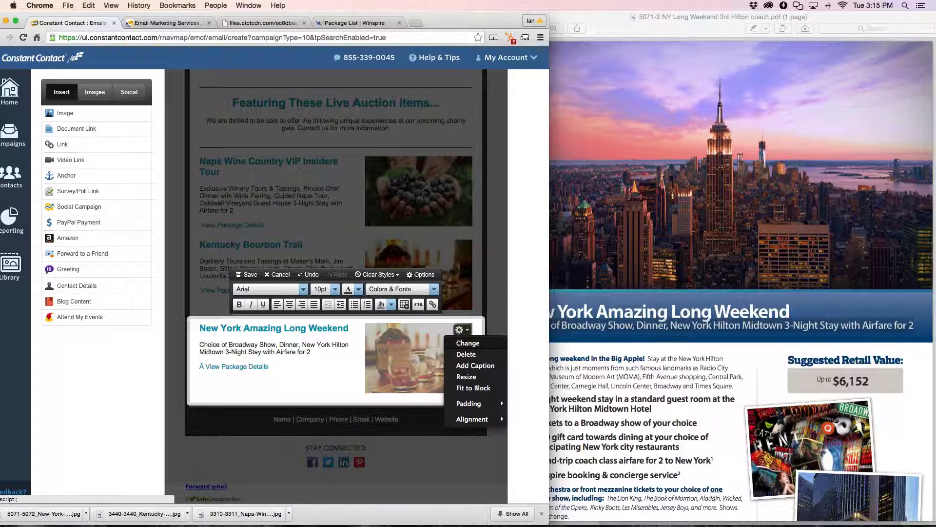
Change the New York article's image to the 5071-5072 New York Amazing Long Weekend thumbnail and save the article.
click(457, 343)
click(74, 227)
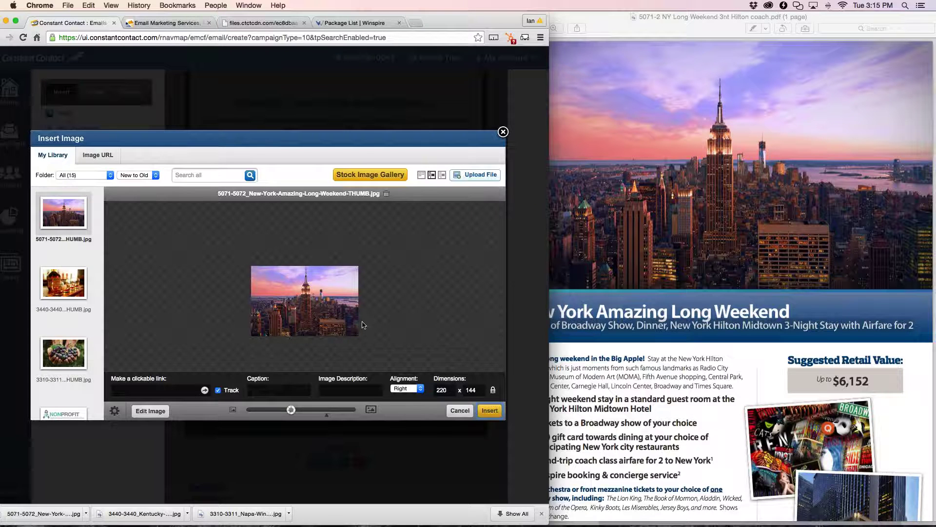
click(485, 412)
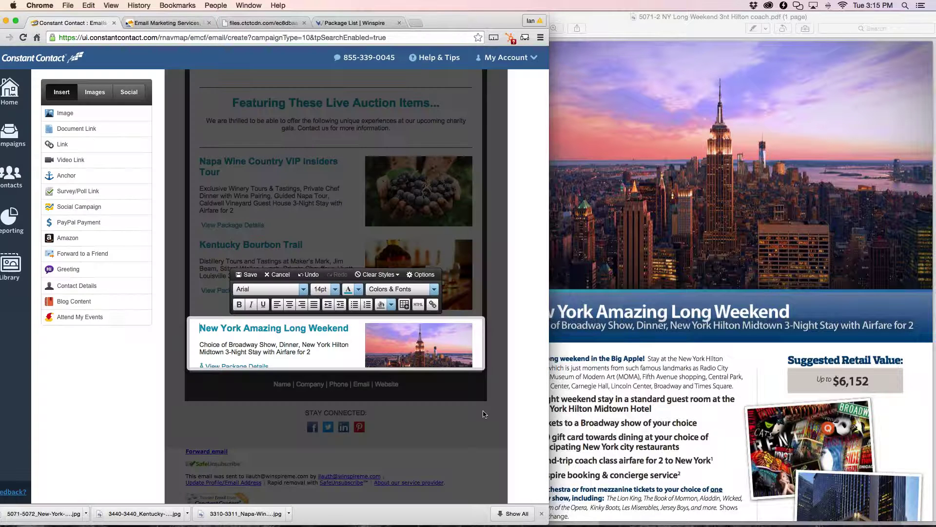
click(245, 275)
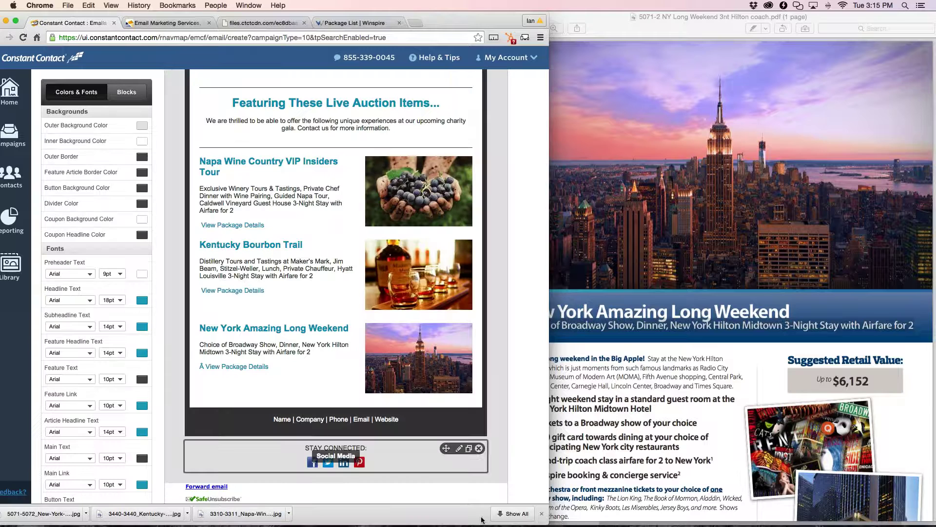
Close the New York PDF in Preview and return to the email editor beside the sample email.
click(618, 37)
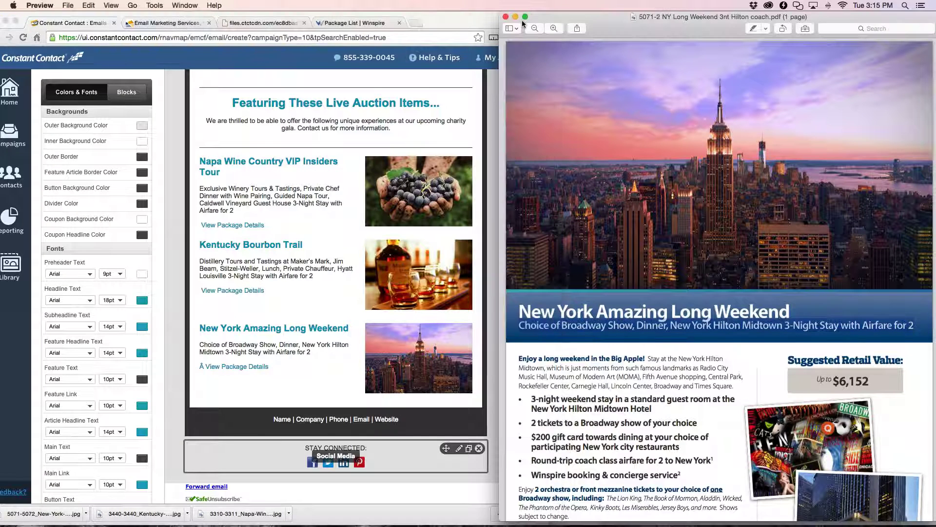
click(506, 18)
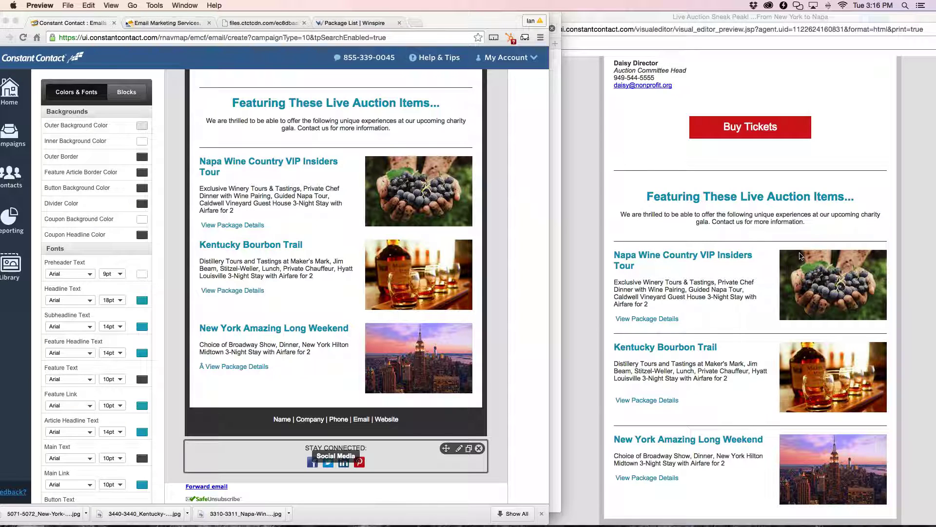
click(411, 178)
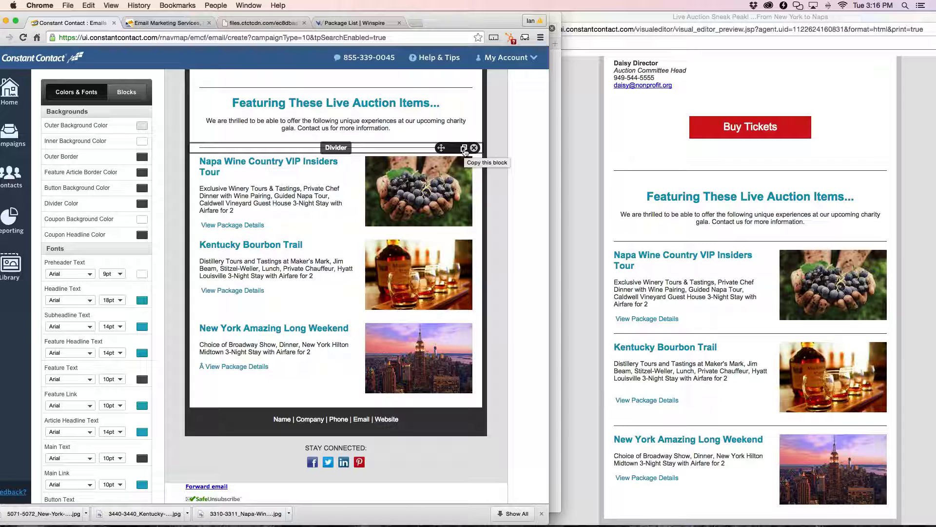
Duplicate the divider twice, placing one copy between the Napa and Kentucky articles and another between the Kentucky and New York articles.
click(464, 148)
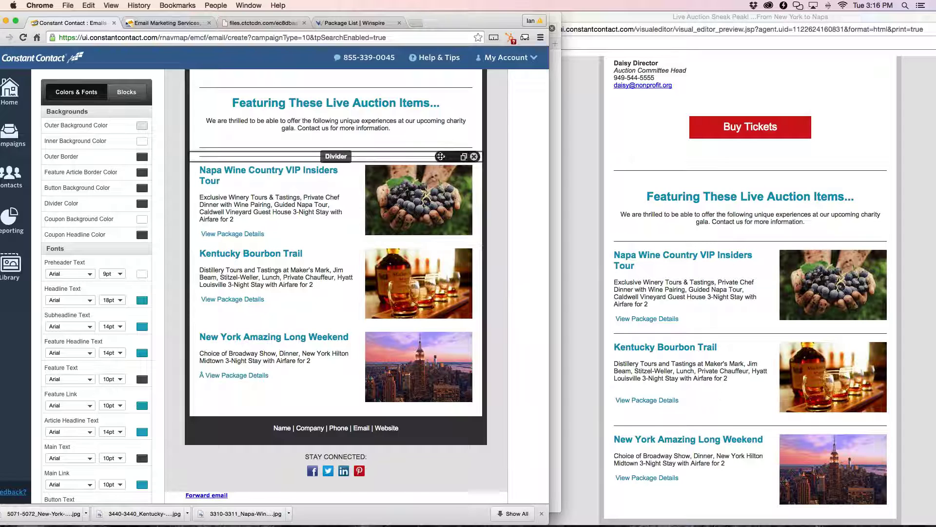
drag(441, 169, 441, 241)
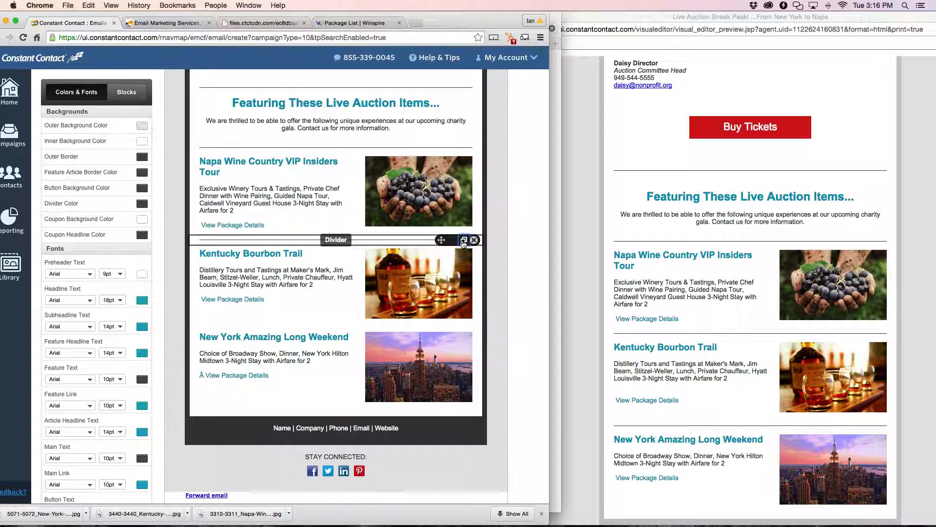
click(463, 241)
drag(440, 240, 438, 324)
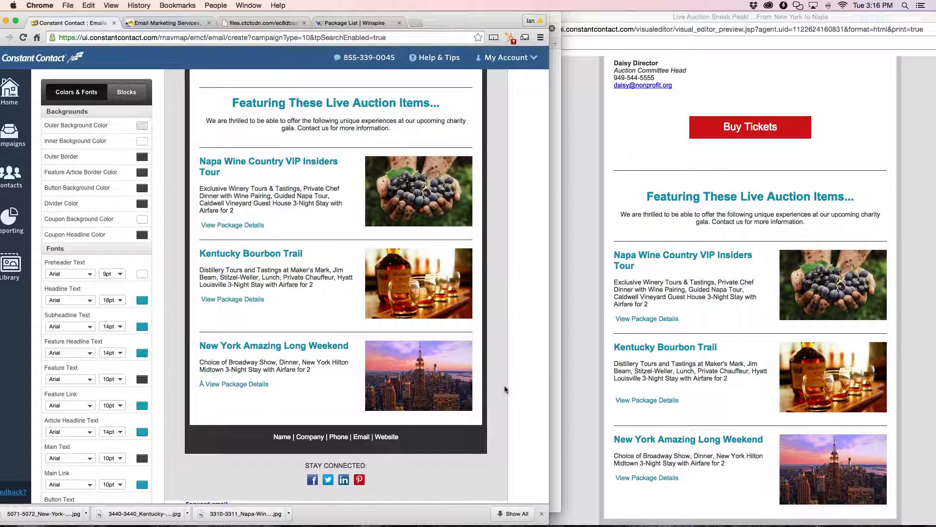
click(464, 253)
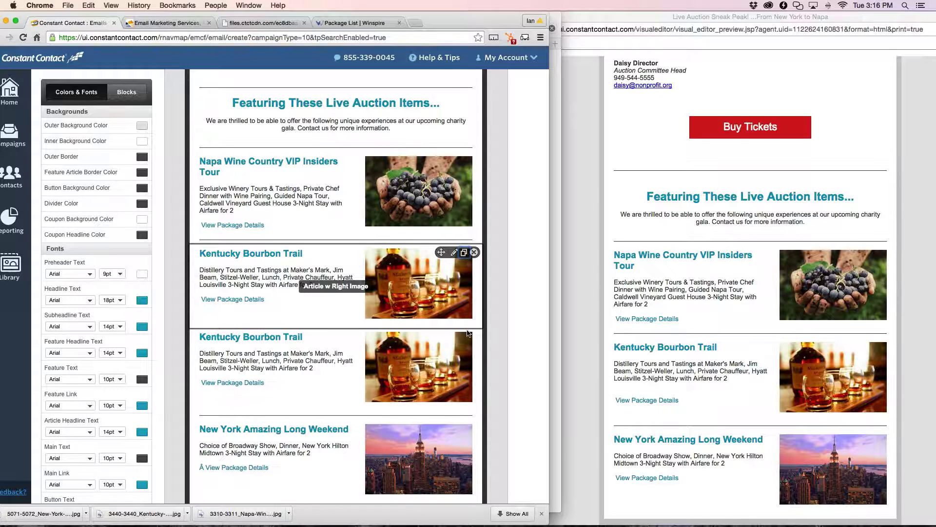
scroll(414, 418, down, 2)
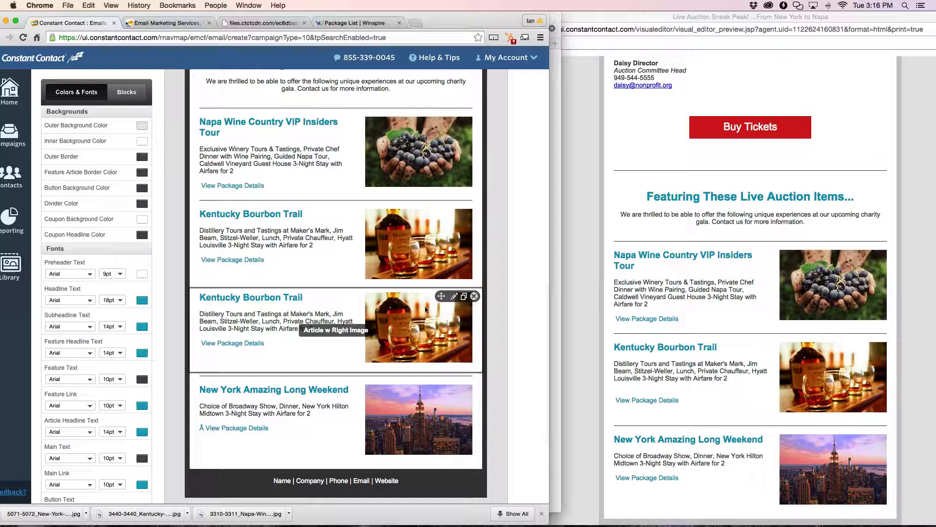
click(474, 297)
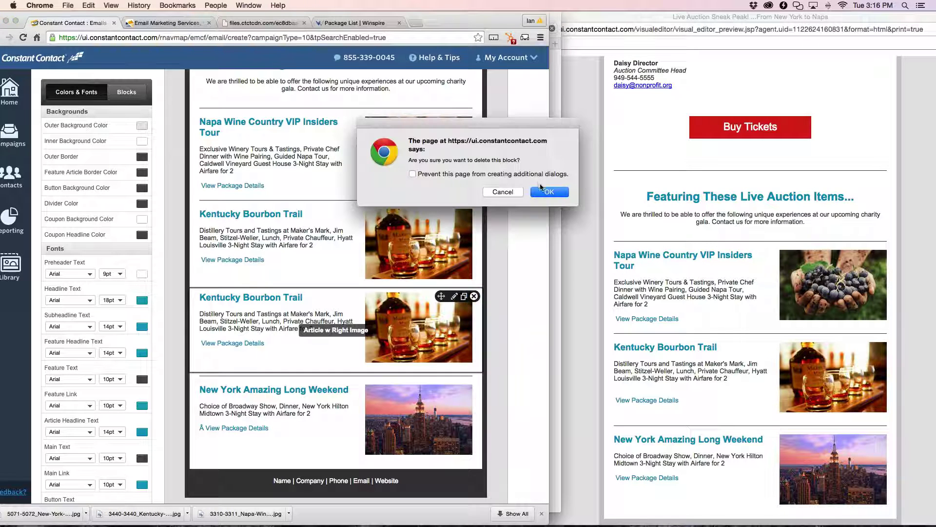
click(546, 189)
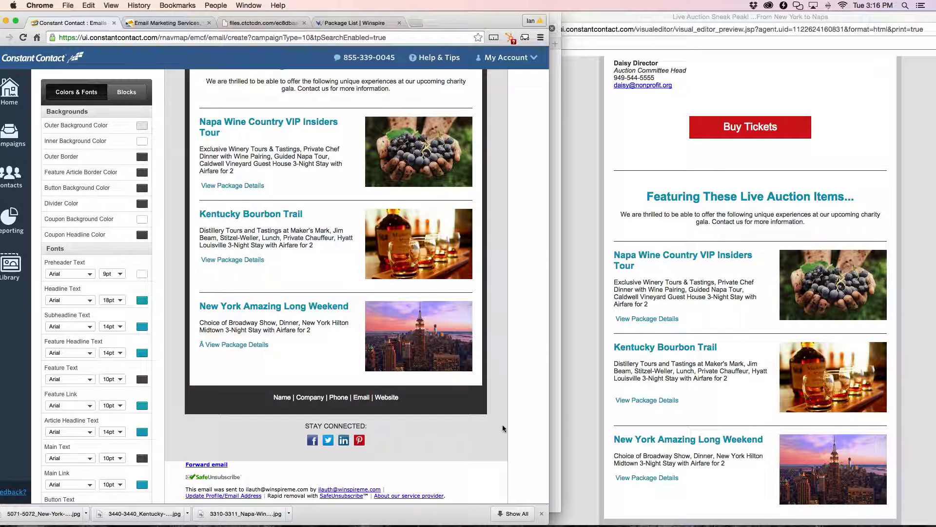
Delete the preheader block above the Nonprofit logo.
scroll(502, 424, up, 3)
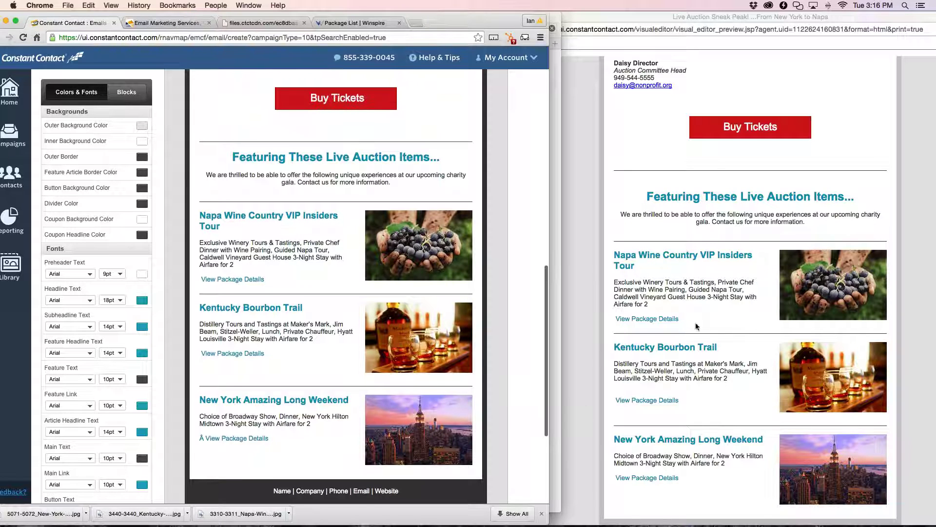
scroll(683, 250, up, 5)
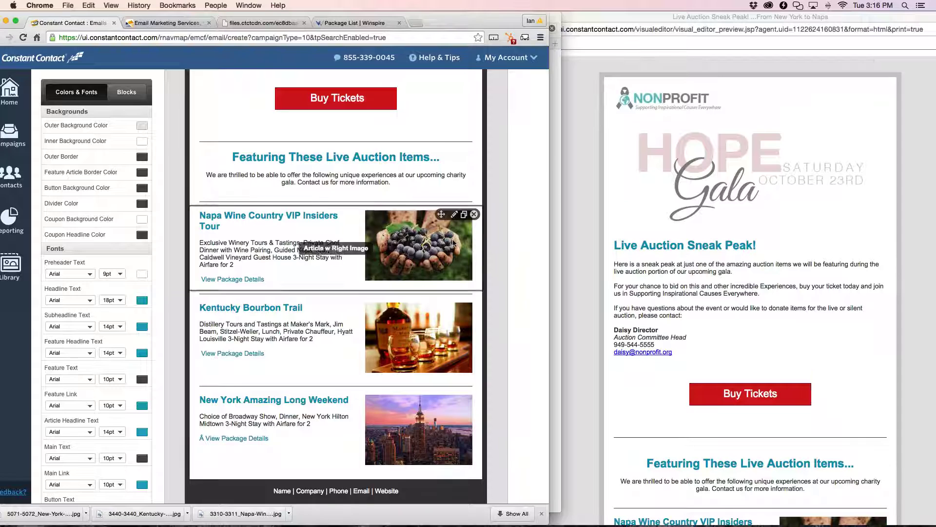
scroll(452, 242, up, 6)
scroll(452, 239, up, 3)
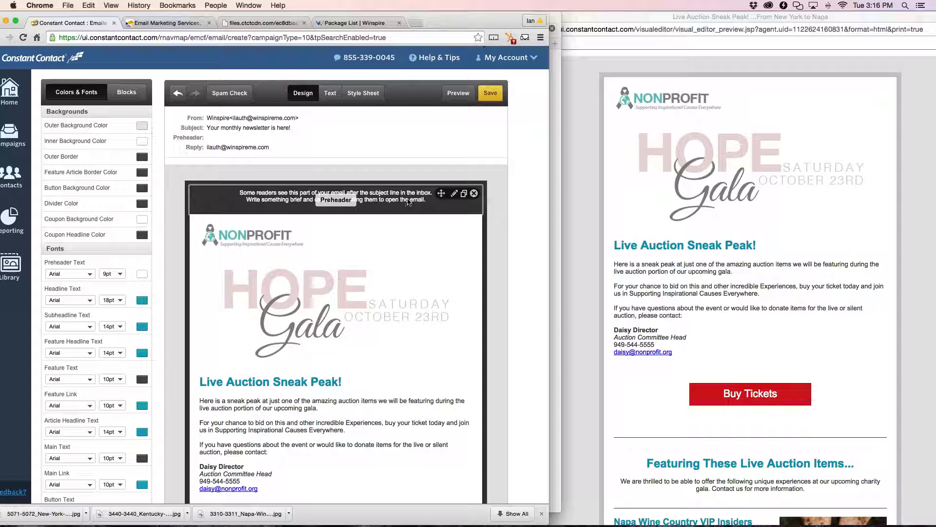
click(474, 195)
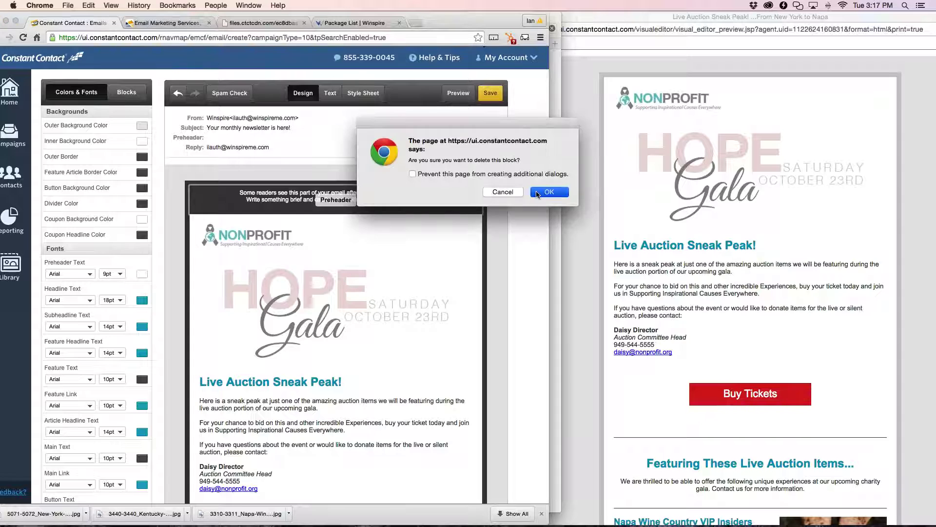
click(537, 194)
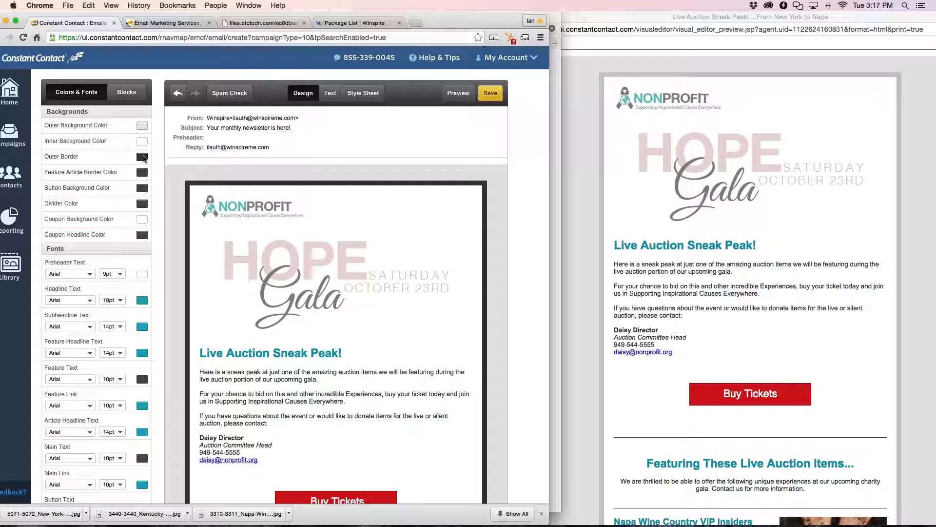
Set the Outer Border color to light gray to match the sample email.
click(142, 157)
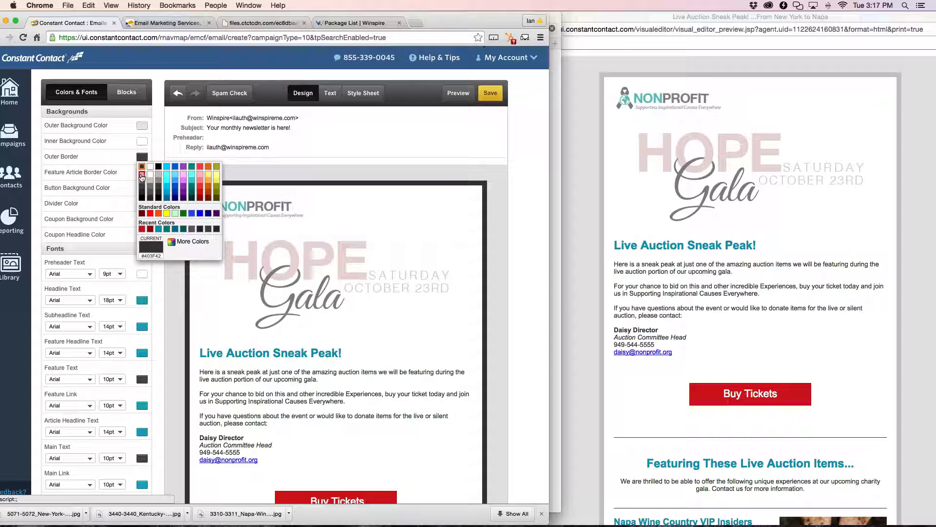
click(142, 176)
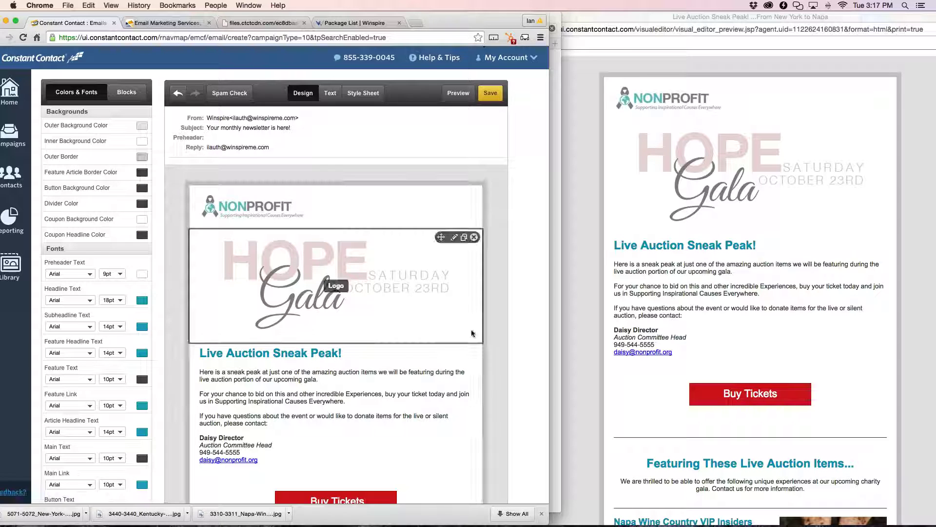
scroll(471, 332, down, 2)
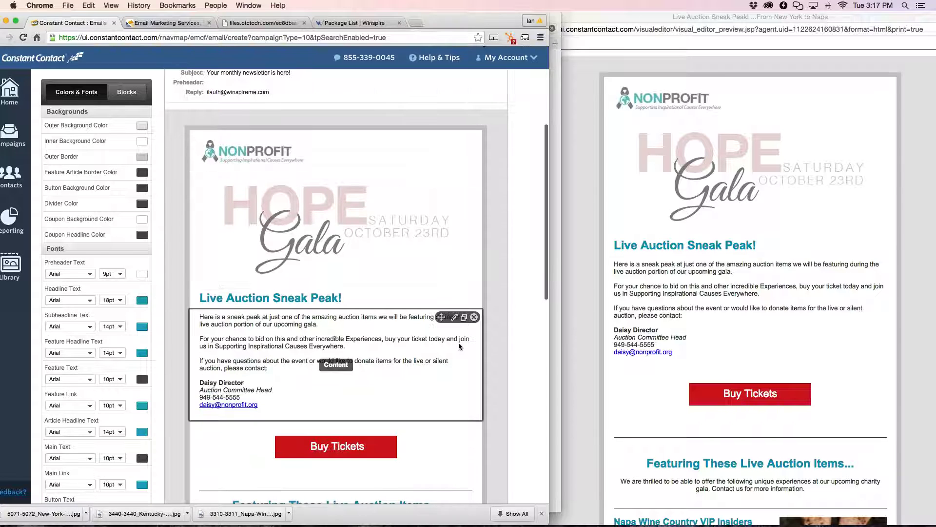
scroll(460, 343, down, 7)
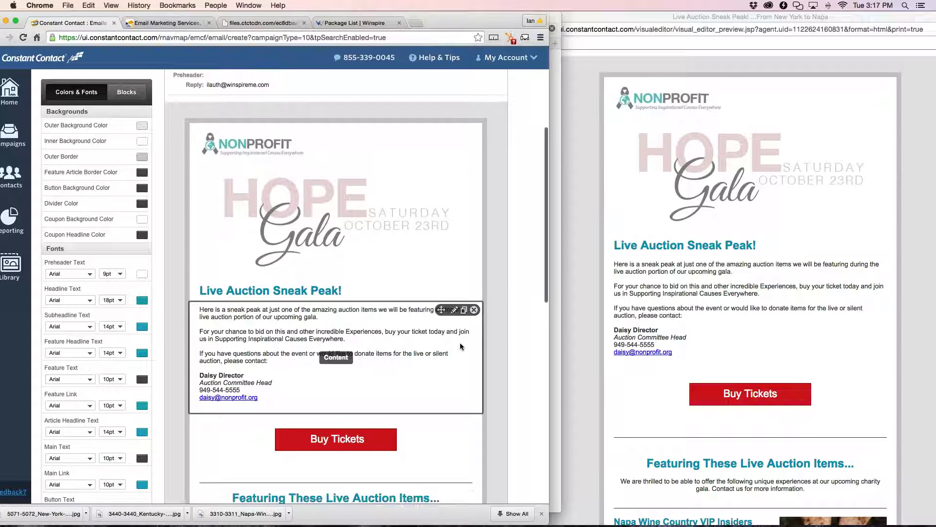
scroll(703, 283, down, 15)
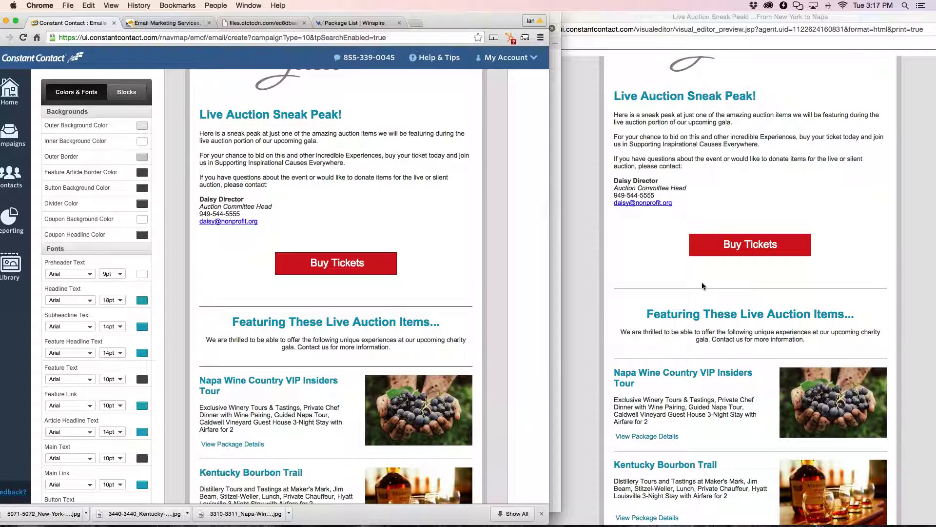
scroll(325, 318, down, 7)
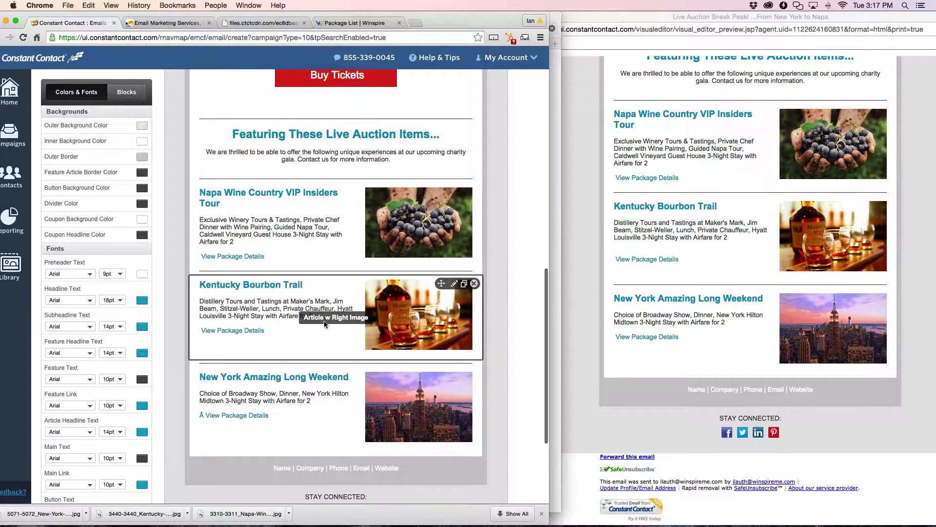
In the email's header options, set the subject to "Live Auction Sneak Peak: From New York to Napa!".
scroll(328, 309, up, 15)
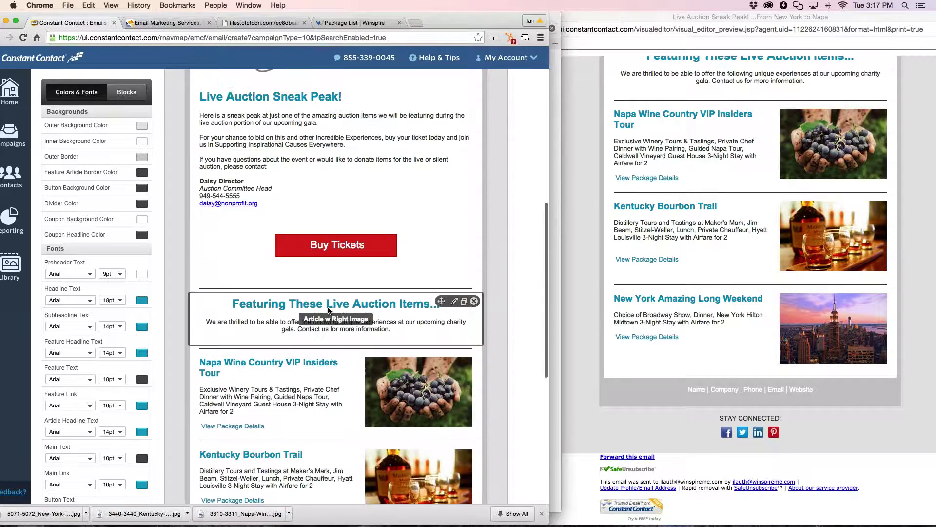
scroll(330, 310, up, 2)
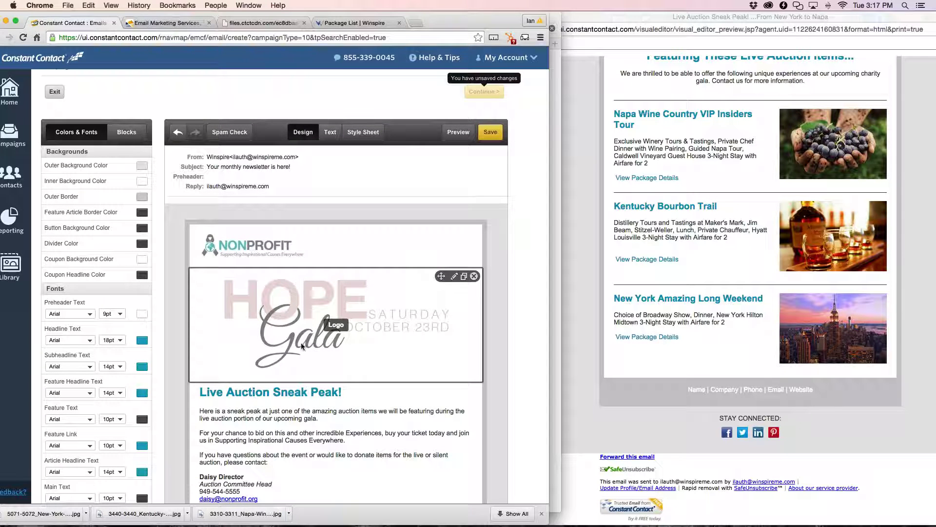
scroll(340, 302, down, 3)
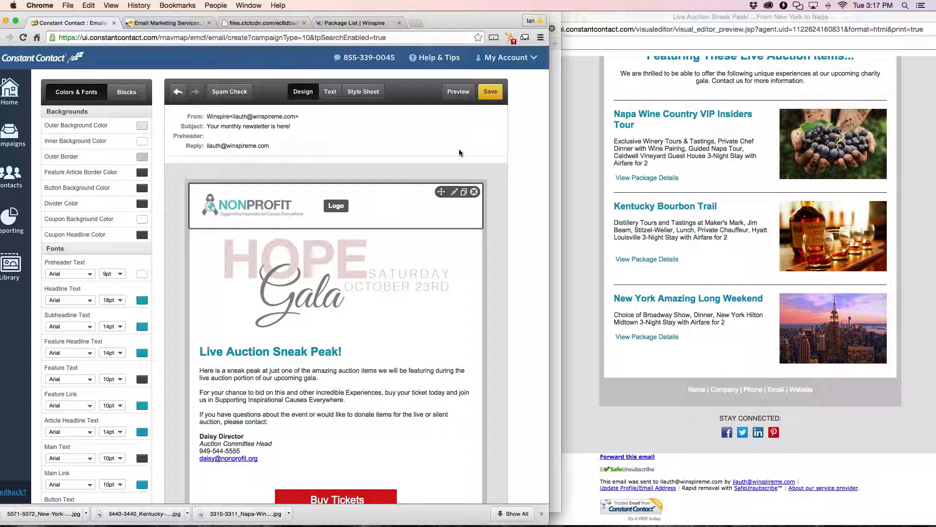
click(373, 134)
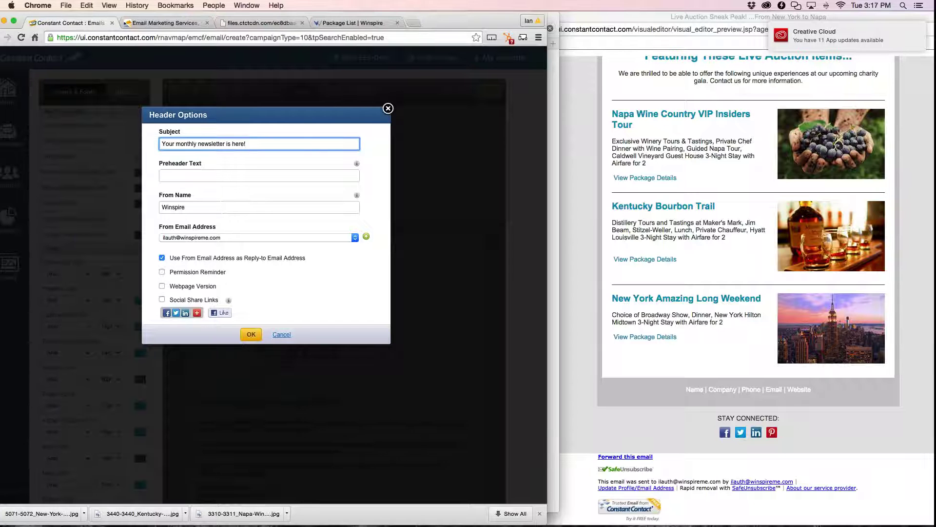
triple_click(175, 146)
text(Li)
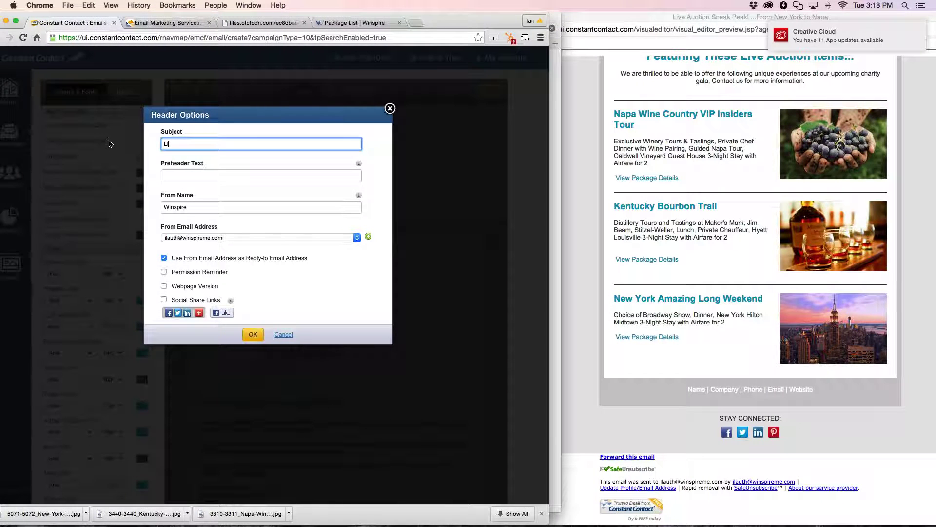
text(ve )
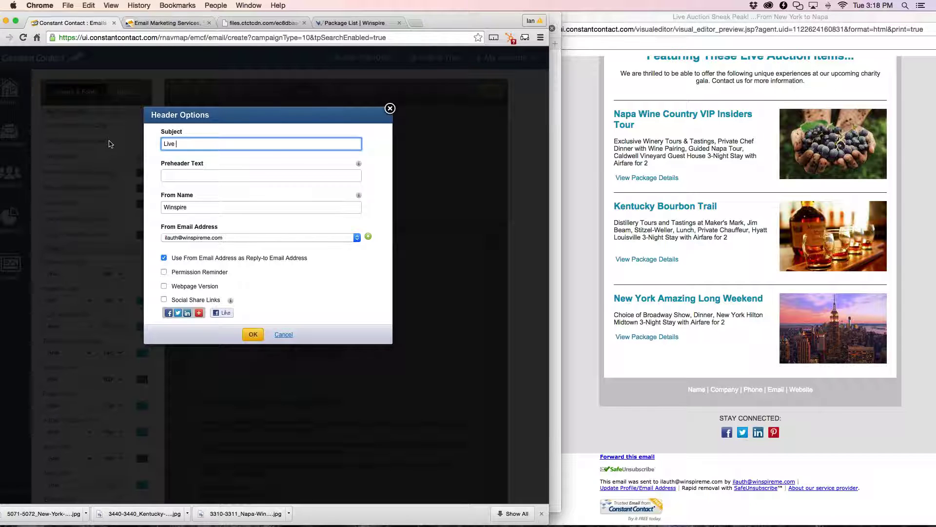
text(Auction Sneak Peak: From New York to Napa!)
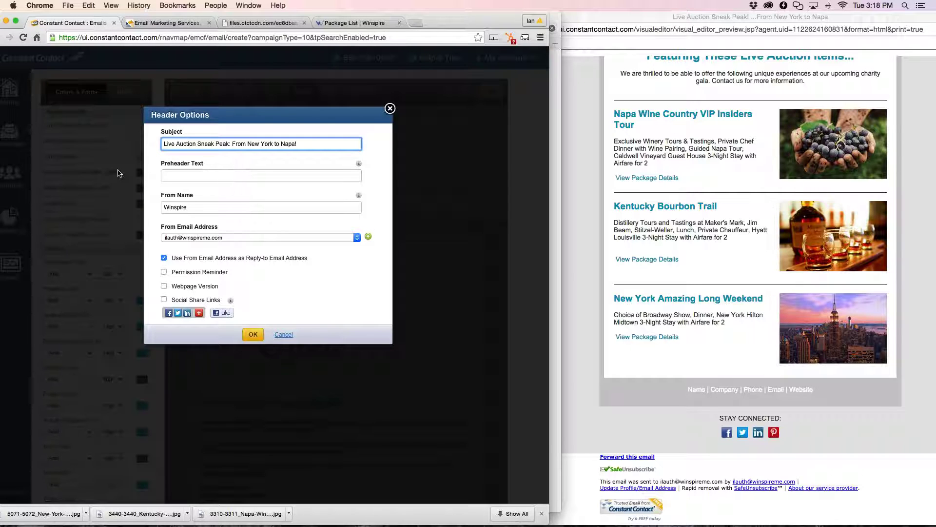
Copy the sample email's opening sentence, starting "Here is a sneak peak at just one of the amazing auction items", into the preheader text.
click(179, 175)
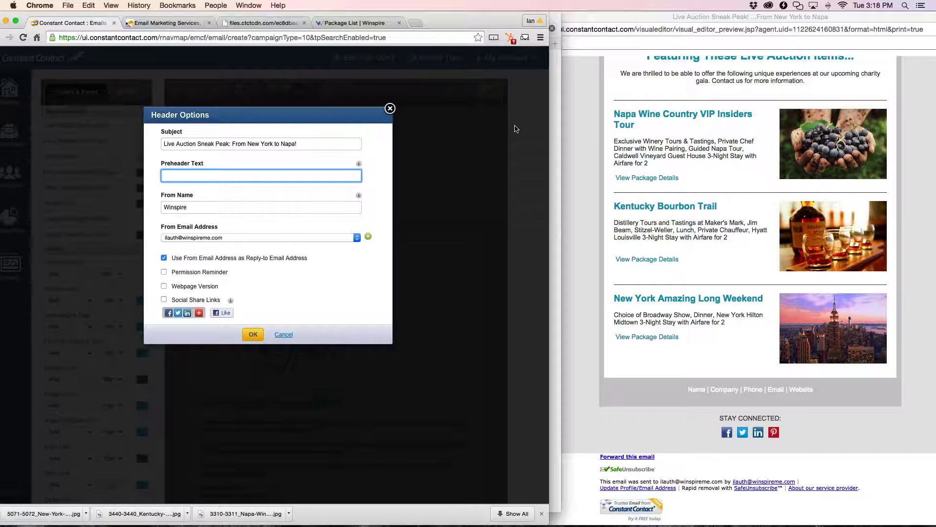
click(600, 126)
scroll(602, 130, up, 5)
scroll(603, 127, up, 3)
drag(734, 271, 611, 267)
key(cmd+c)
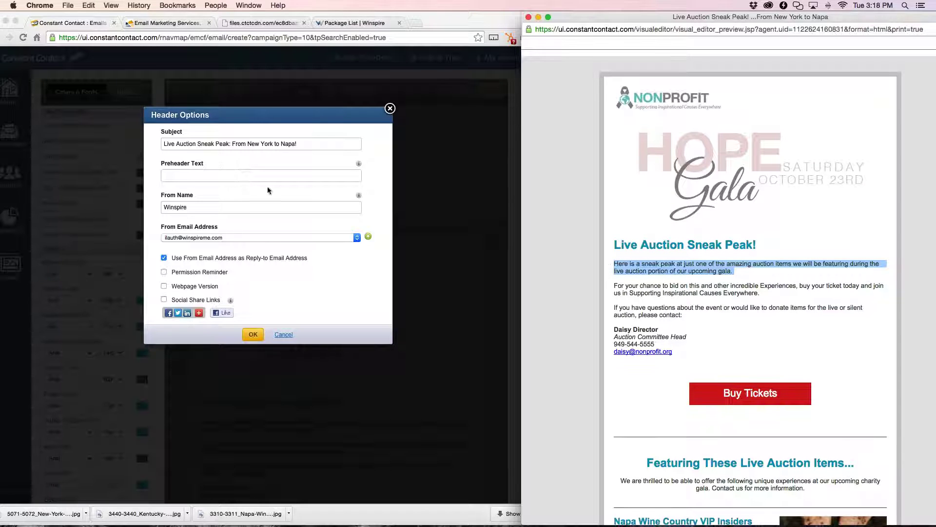
click(205, 176)
key(cmd+v)
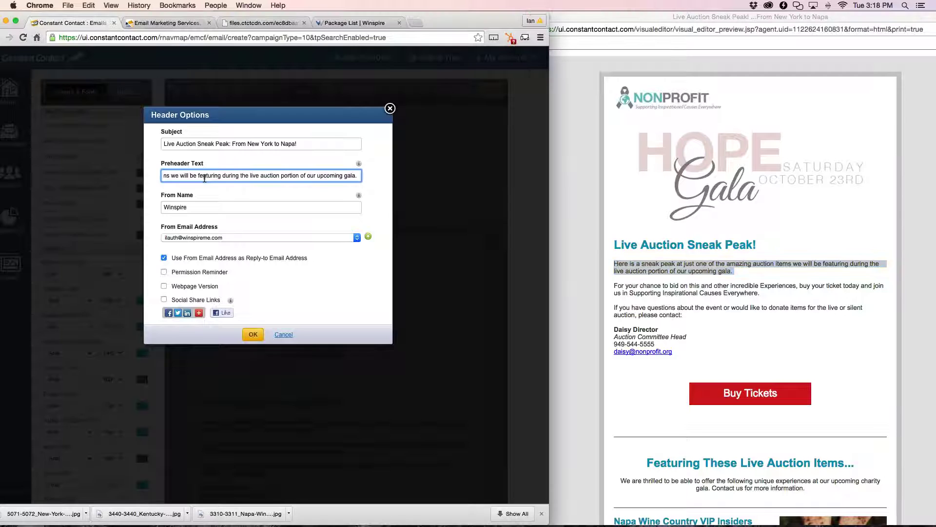
Set the From Name to "Nonprofit Name" and apply the header options.
click(197, 206)
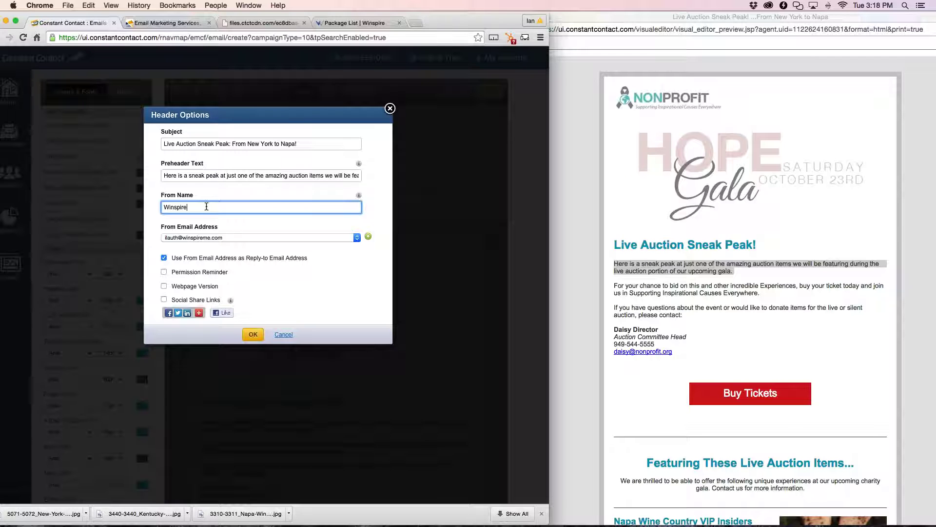
drag(198, 210, 141, 208)
text(W)
text(inspi)
key(BackSpace)
key(BackSpace)
key(BackSpace)
text(ofit Na)
click(259, 335)
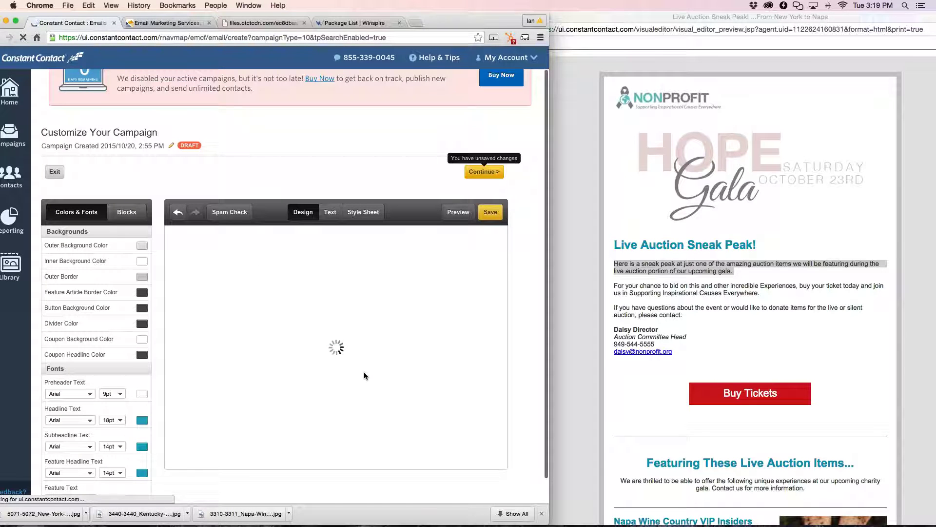
Compare the whole newsletter with the sample email and open the newsletter's preview.
scroll(460, 259, down, 3)
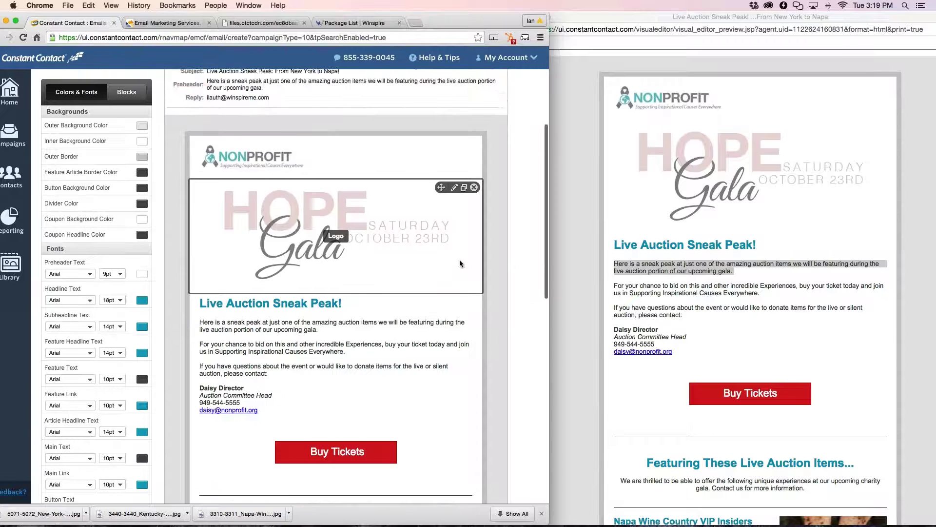
scroll(460, 264, down, 10)
scroll(459, 263, up, 6)
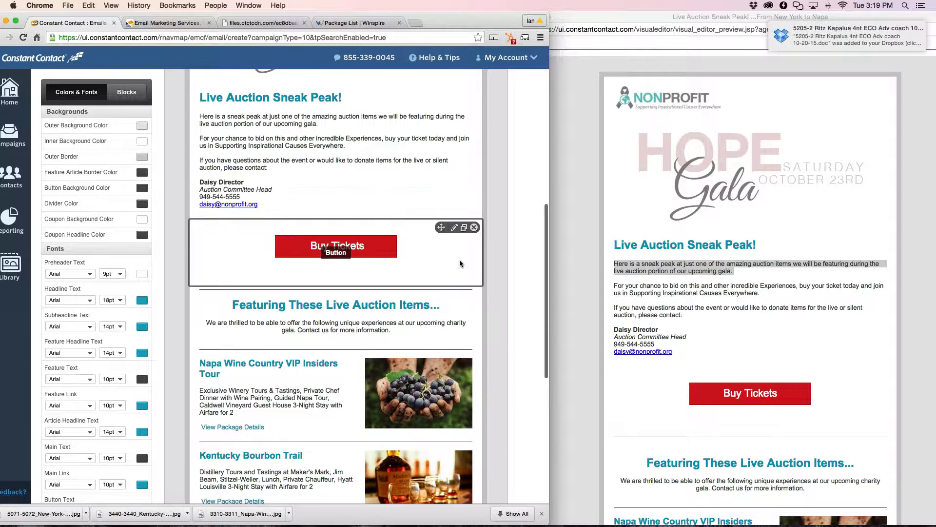
scroll(460, 264, down, 5)
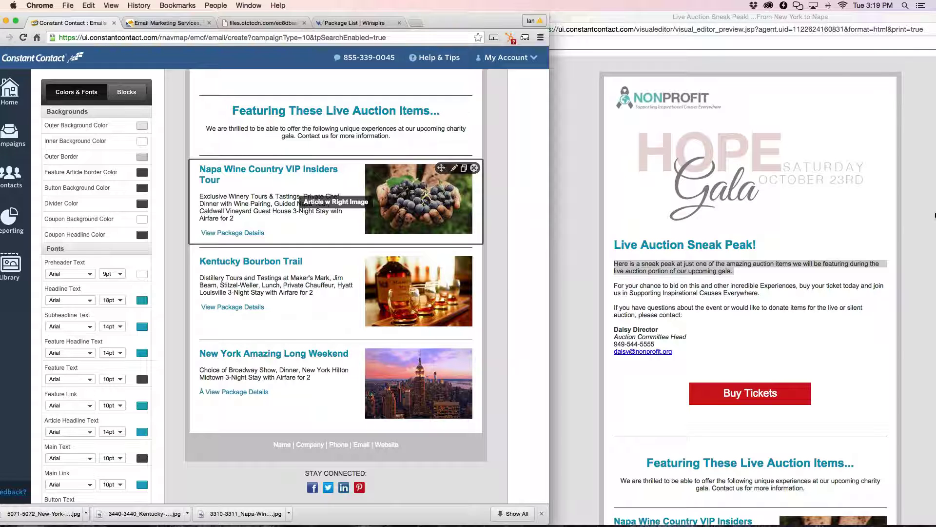
scroll(821, 216, down, 3)
scroll(820, 221, down, 4)
scroll(379, 188, up, 10)
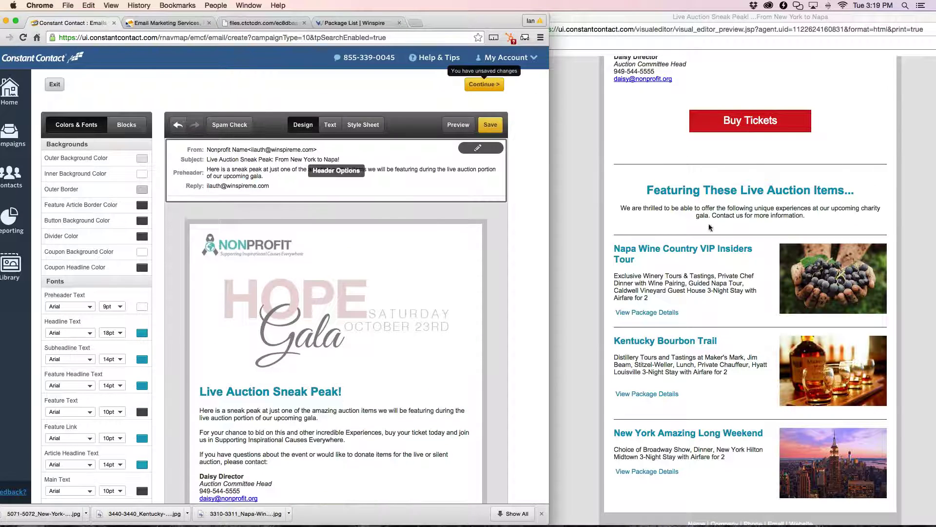
click(465, 125)
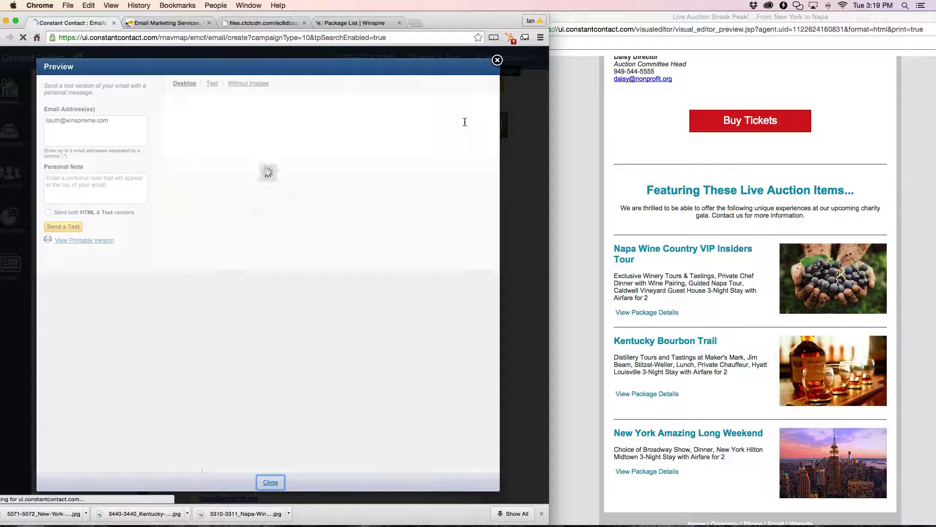
Open the newsletter's printable version, review it down to the auction items, and close the preview dialog.
click(87, 244)
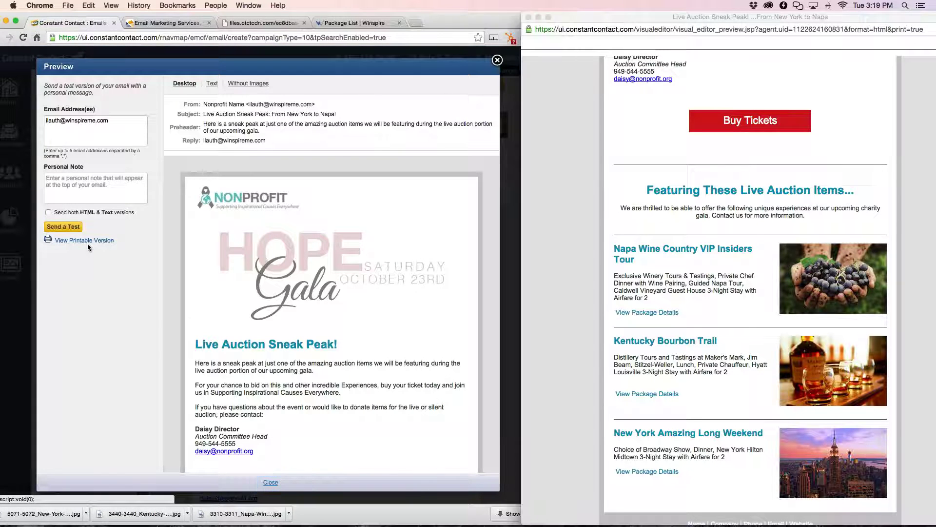
scroll(879, 301, down, 5)
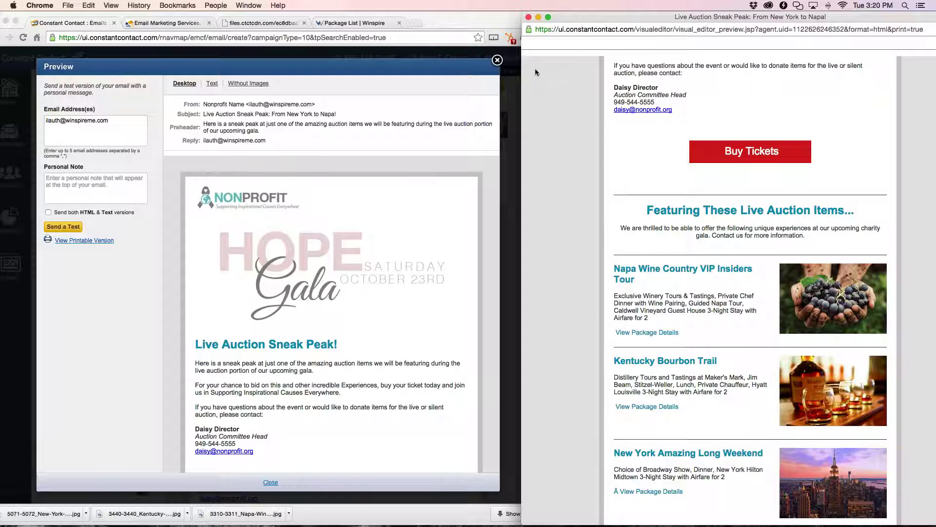
click(497, 60)
scroll(435, 212, down, 10)
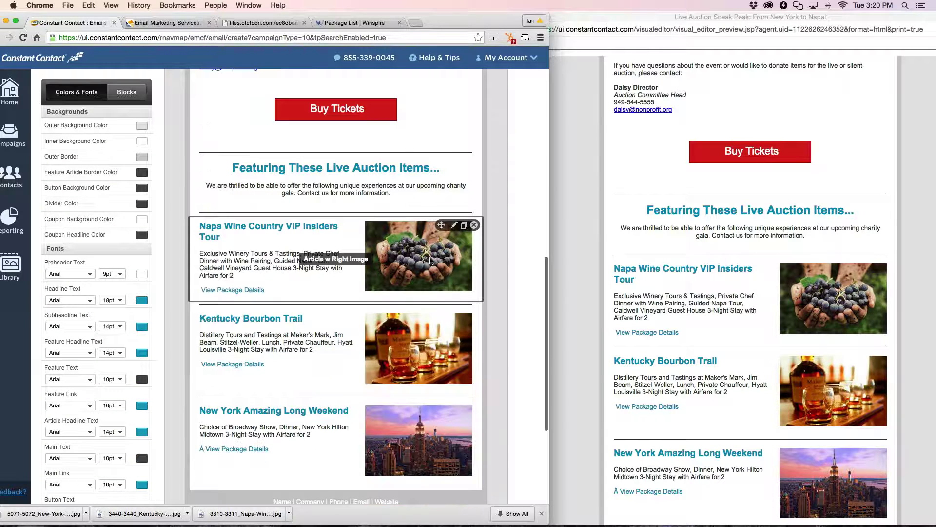
Open the Napa Wine Country VIP Insiders Tour package details from the printable version and copy the PDF's web address.
click(714, 306)
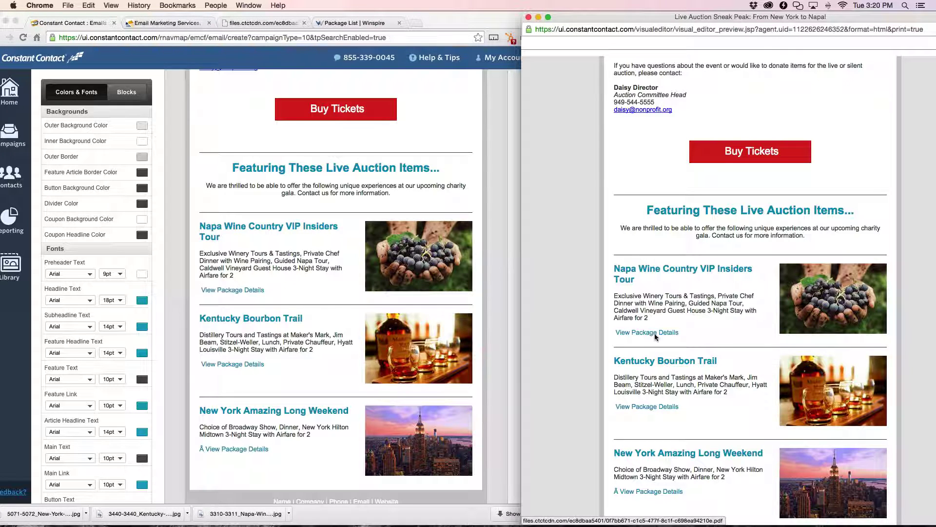
click(656, 334)
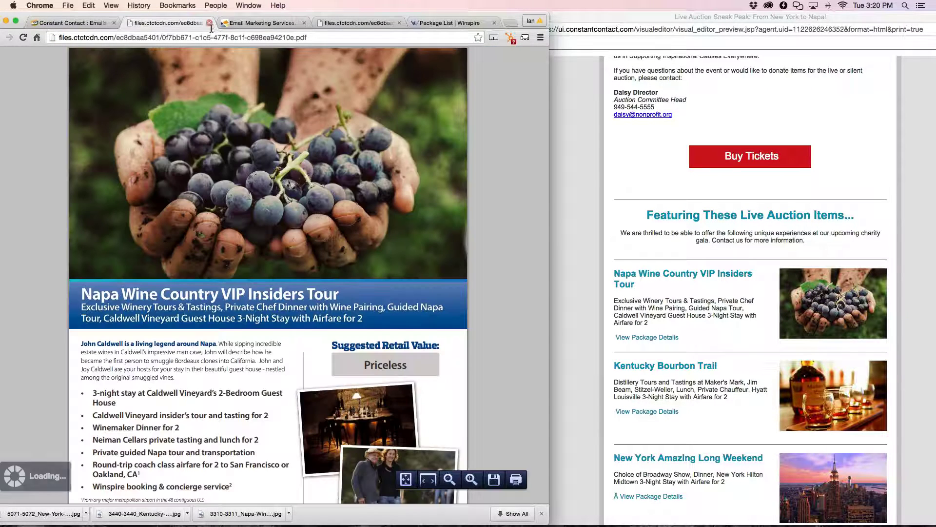
click(290, 40)
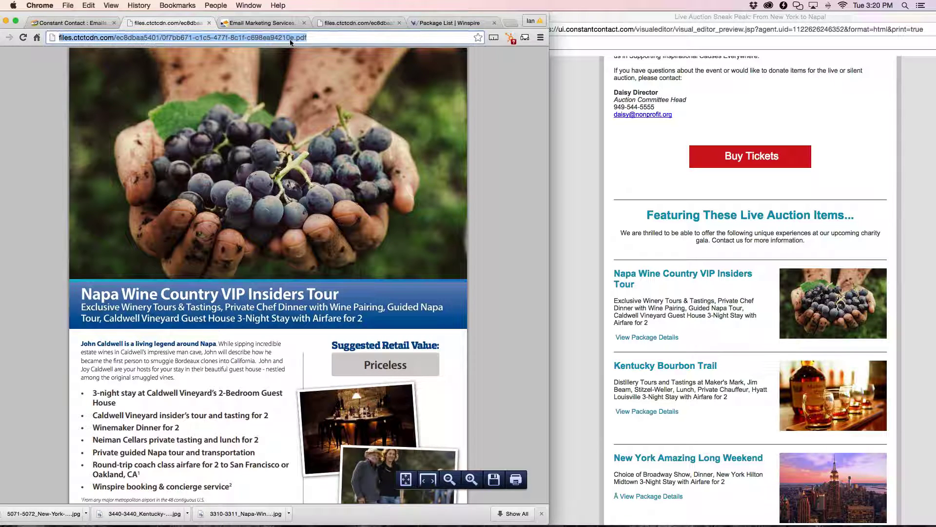
drag(315, 37, 55, 32)
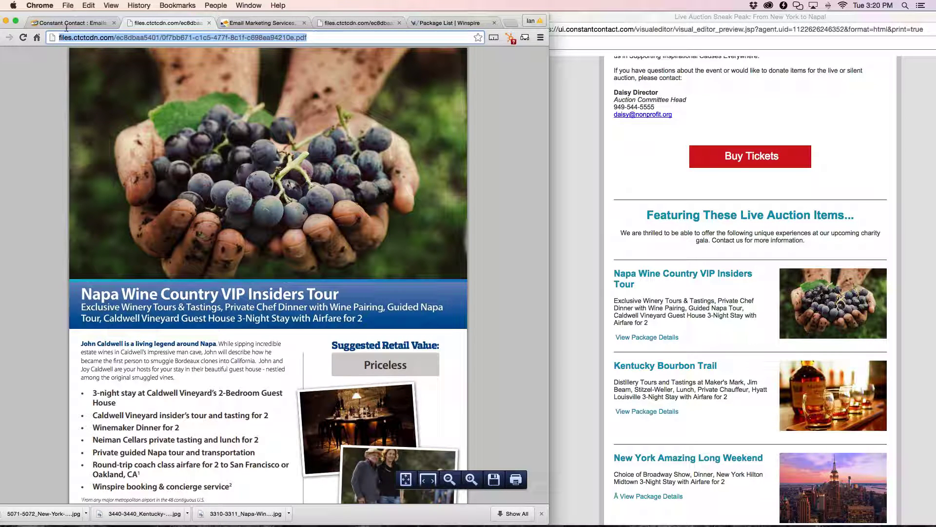
click(85, 8)
click(103, 48)
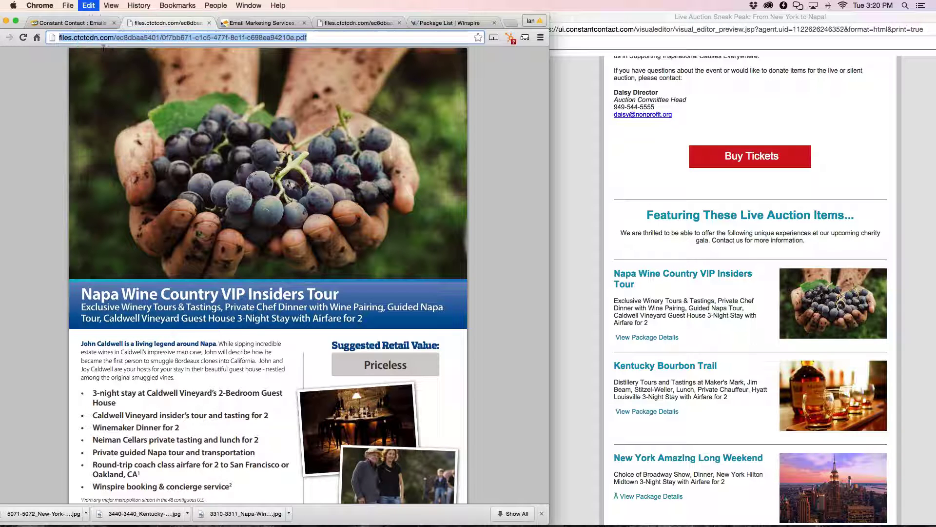
In the newsletter editor, link the Napa Wine Country article's image to the copied PDF address and save the block.
click(79, 25)
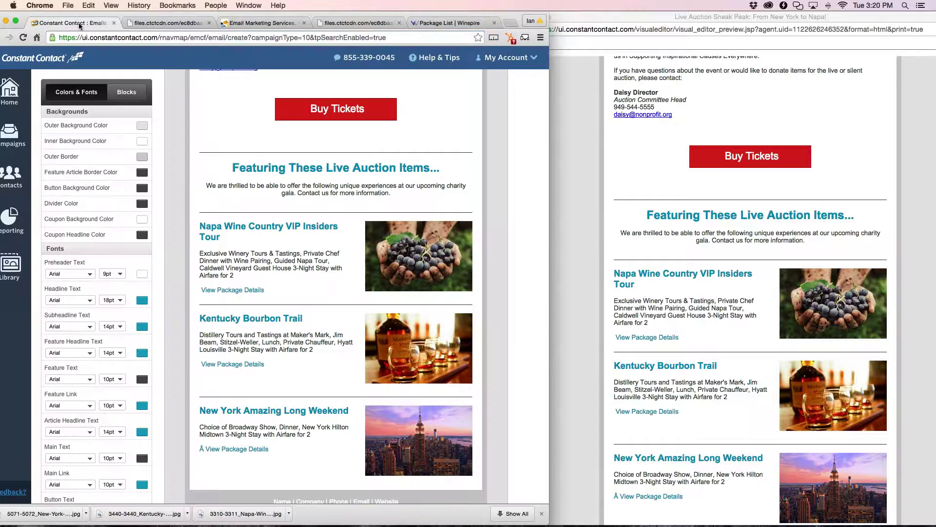
mouse_move(435, 246)
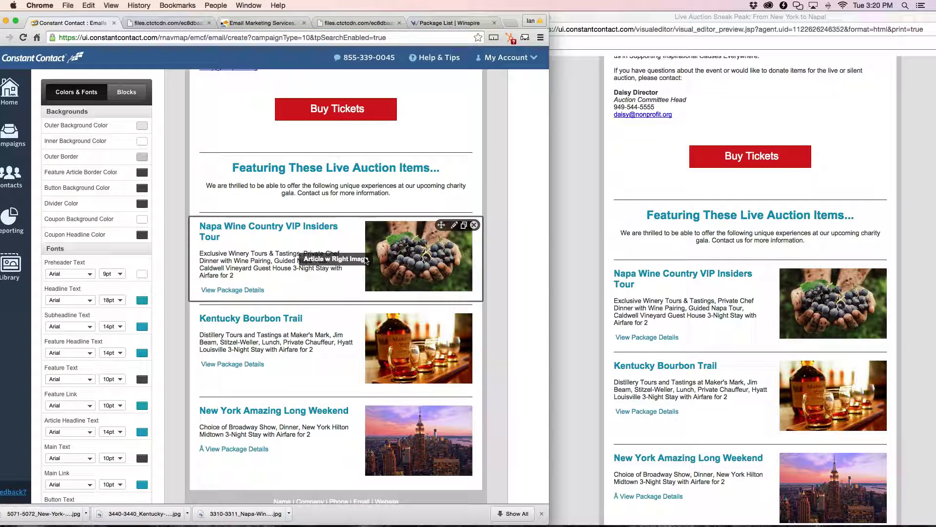
click(389, 247)
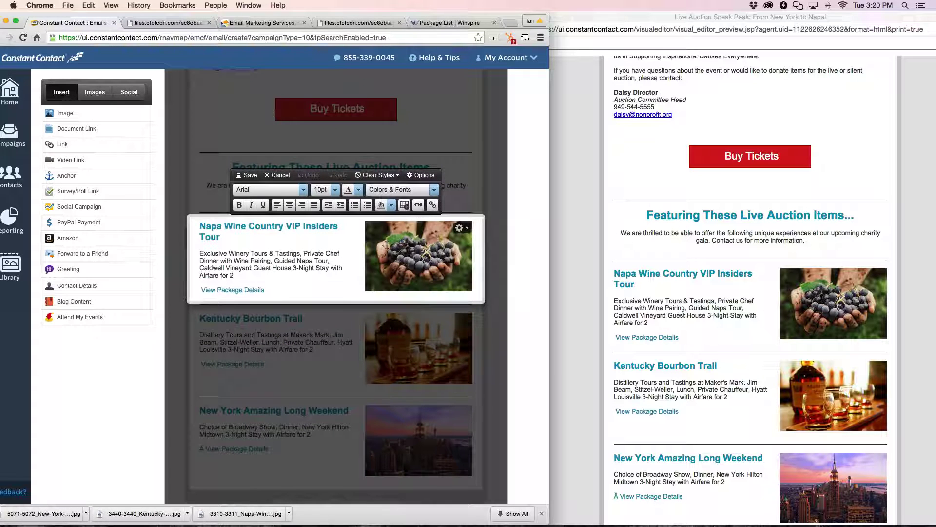
click(462, 229)
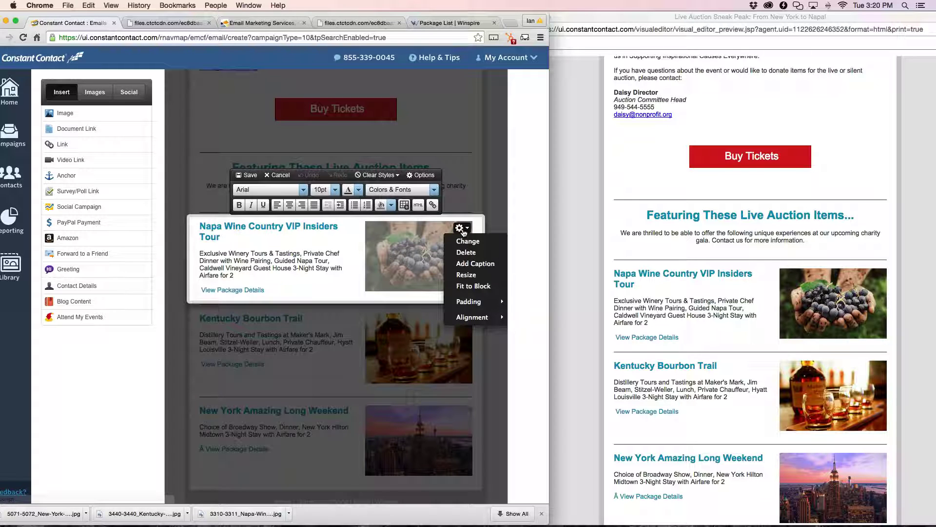
click(461, 242)
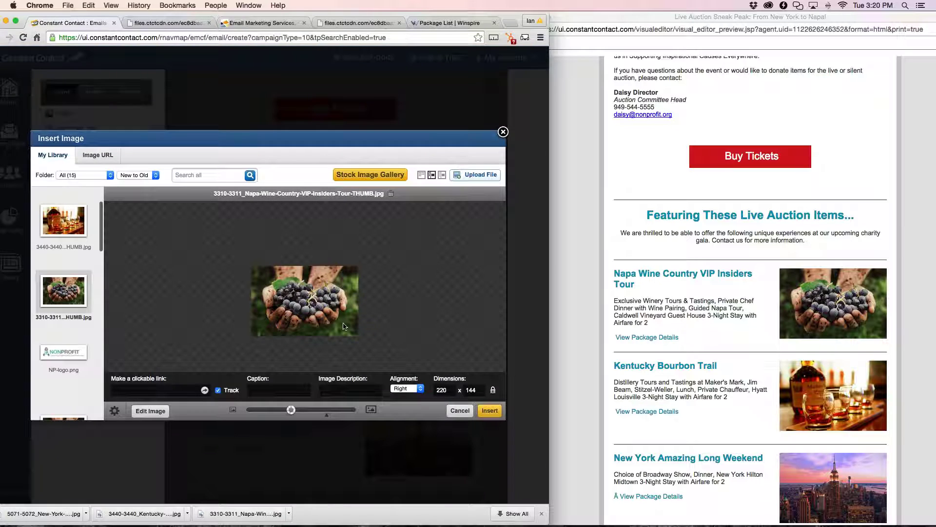
click(114, 390)
right_click(129, 390)
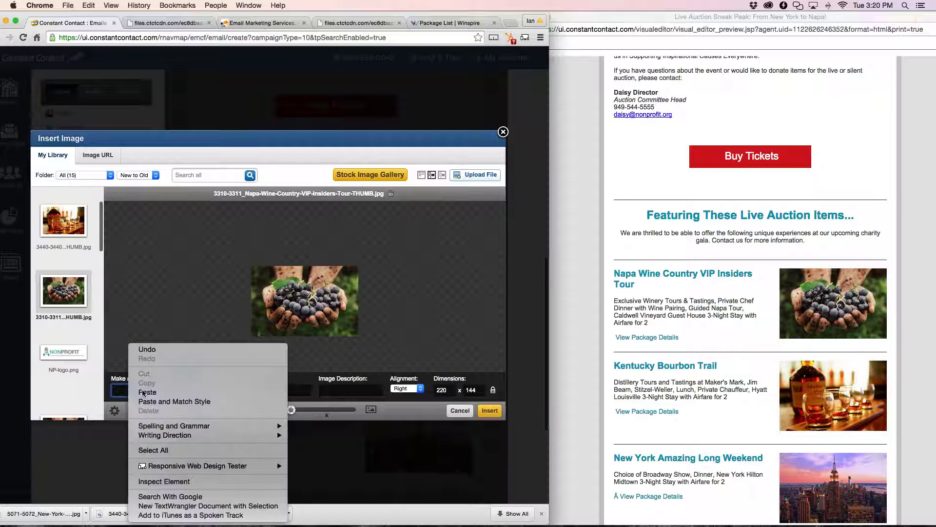
click(143, 392)
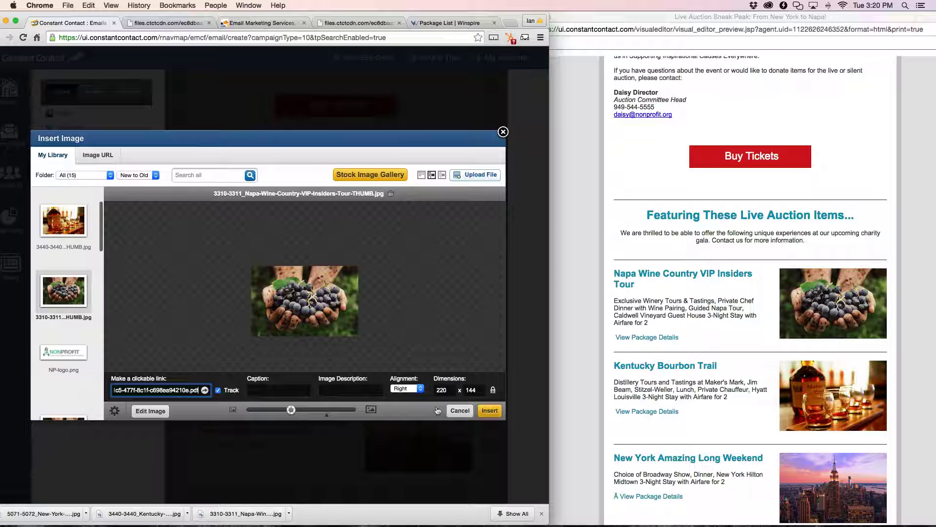
click(490, 411)
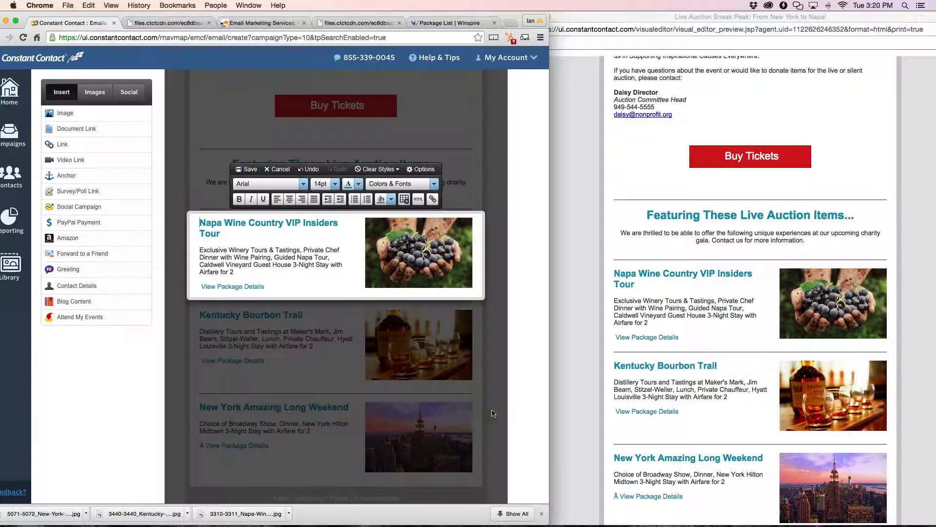
click(239, 169)
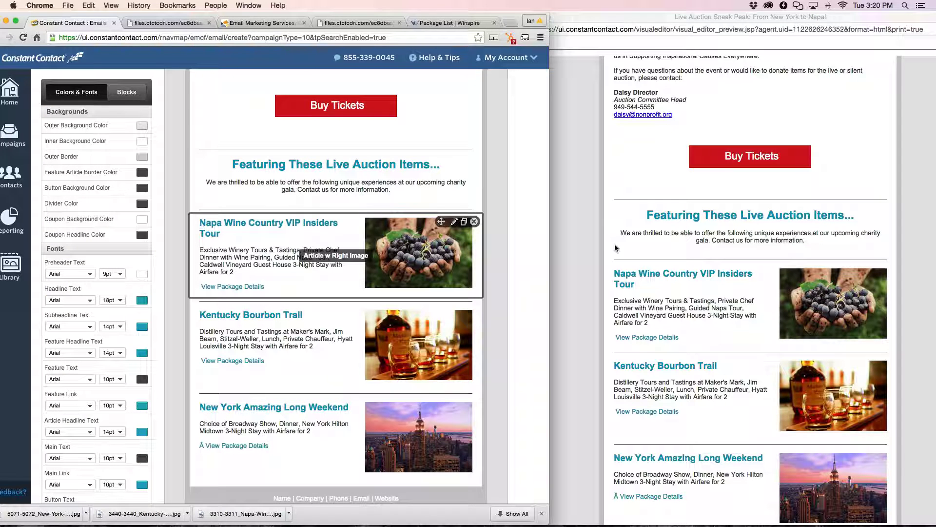
Test the Napa grape image's link in the refreshed printable version and close the PDF it opens.
click(584, 211)
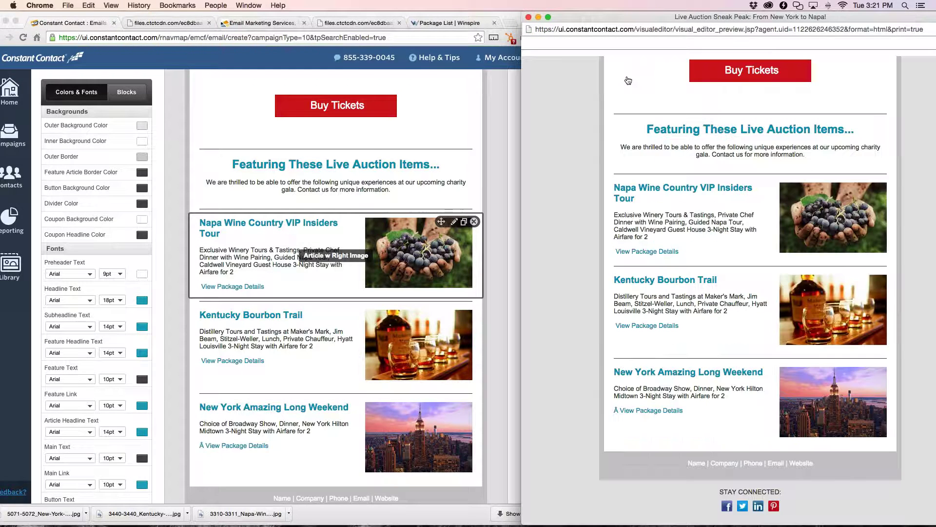
scroll(628, 81, down, 2)
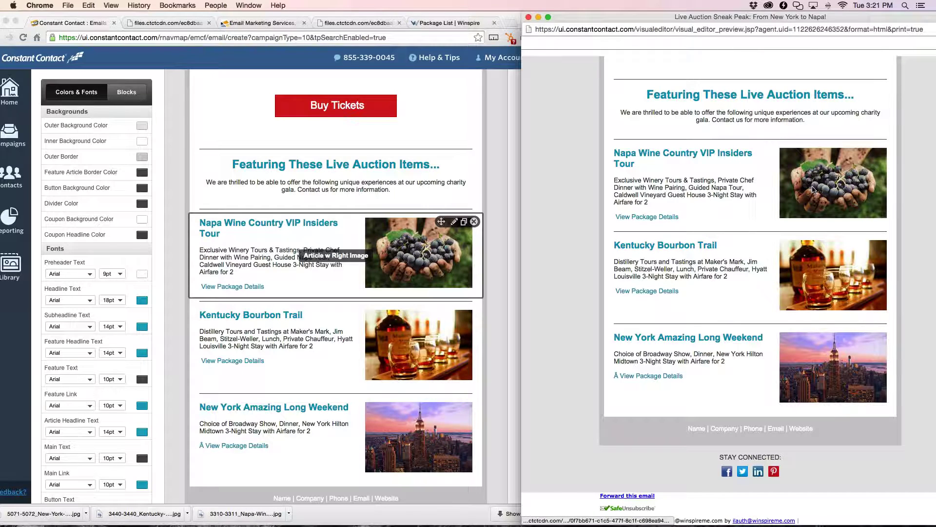
click(813, 190)
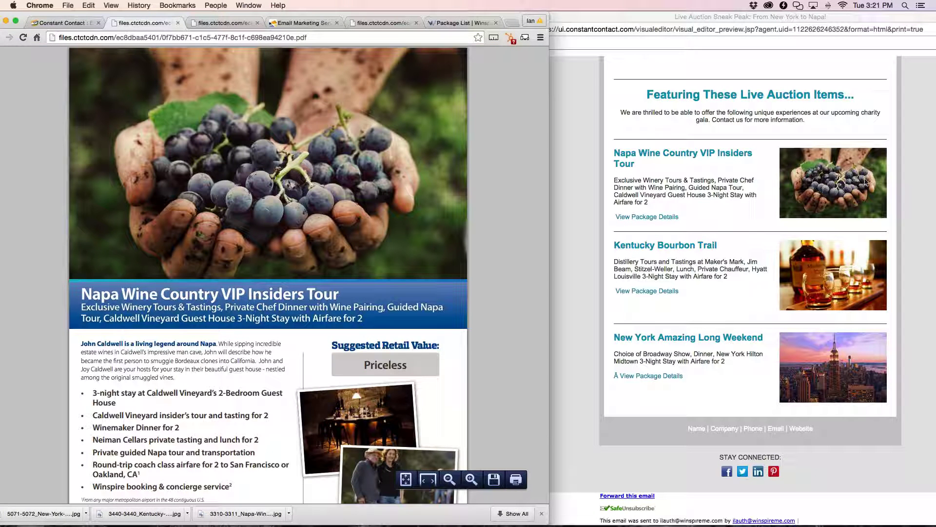
click(178, 23)
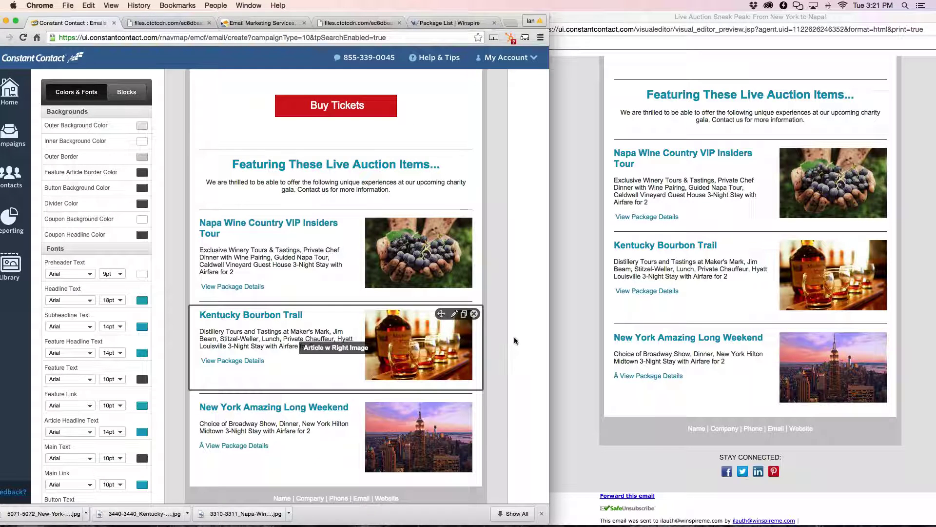
Open the Kentucky Bourbon Trail package details from the printable version and copy the PDF's web address.
click(732, 274)
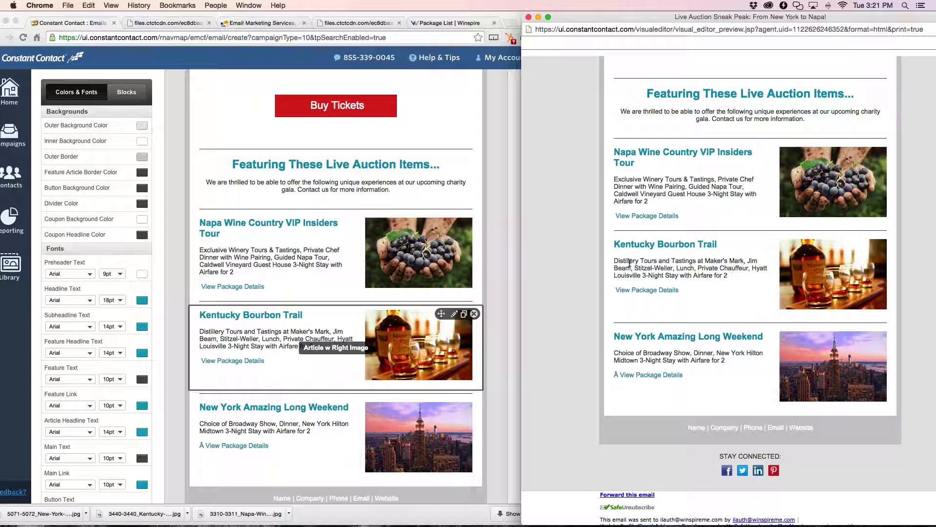
click(634, 289)
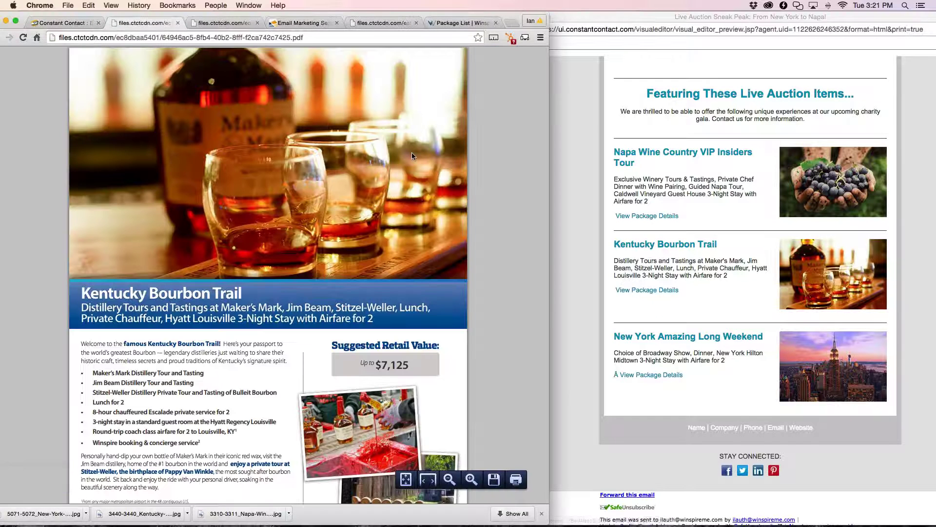
scroll(317, 151, down, 1)
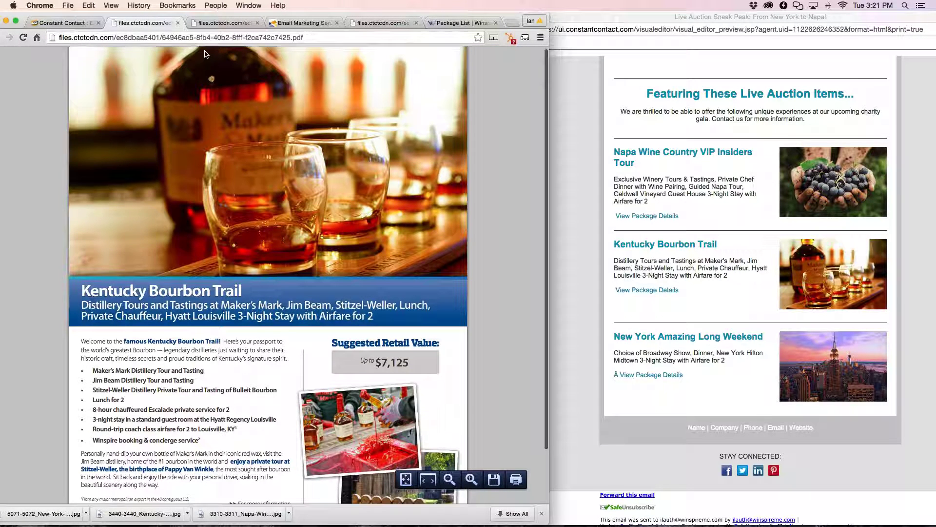
scroll(295, 156, up, 1)
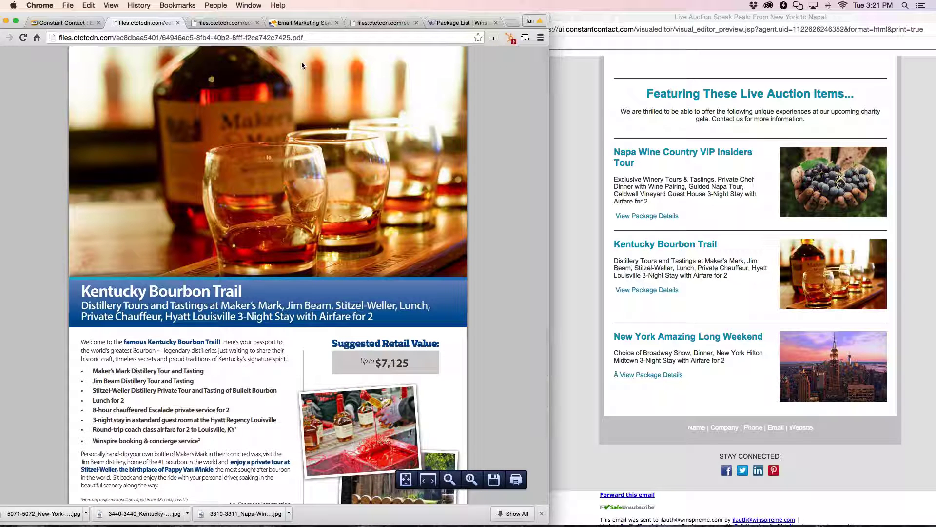
click(324, 37)
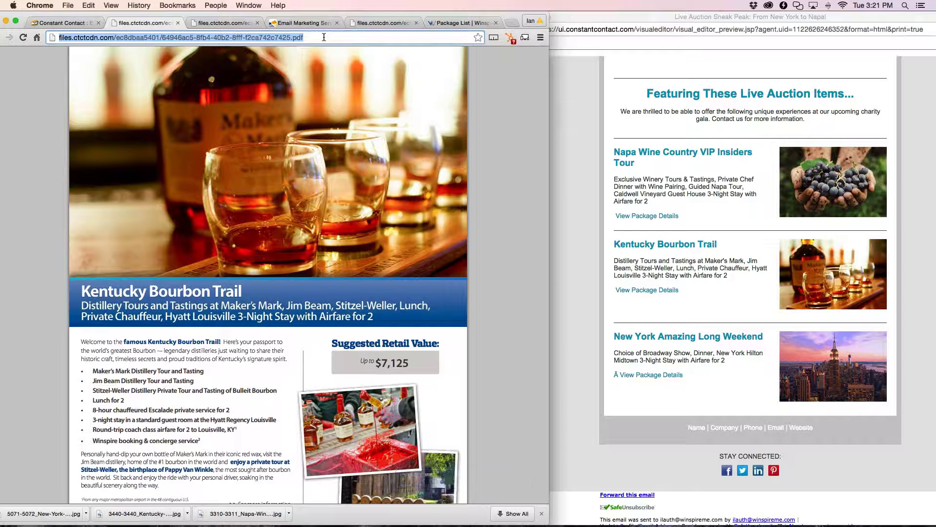
click(89, 5)
click(97, 50)
Make the Kentucky Bourbon Trail article's image a clickable link to the copied PDF address and save the block.
click(73, 22)
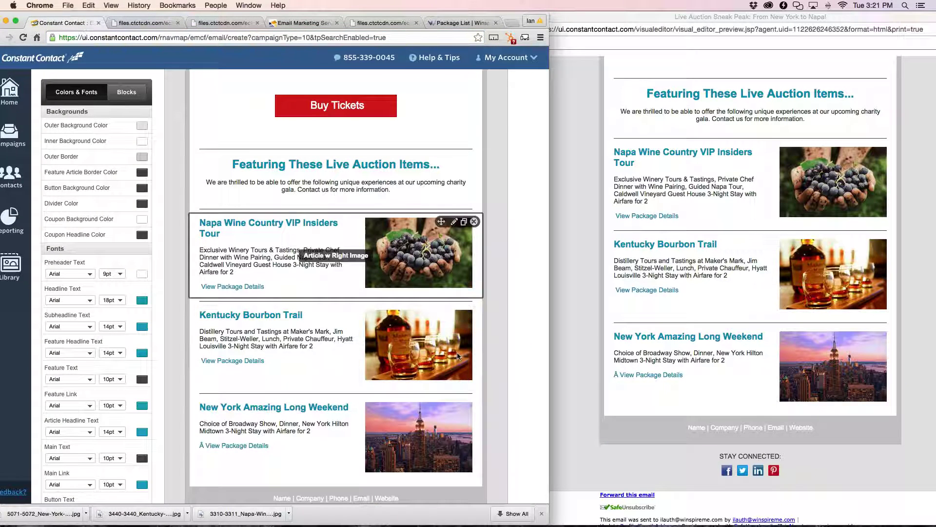
click(396, 340)
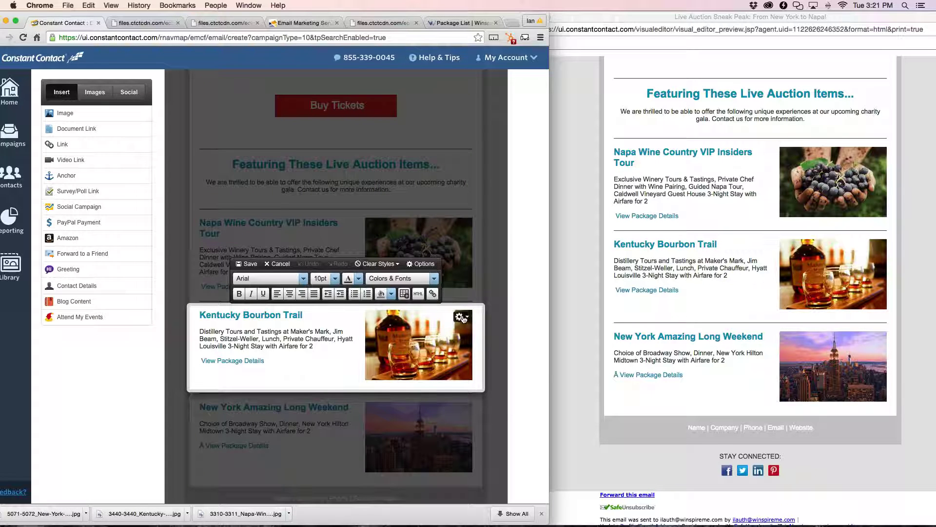
click(464, 318)
click(468, 331)
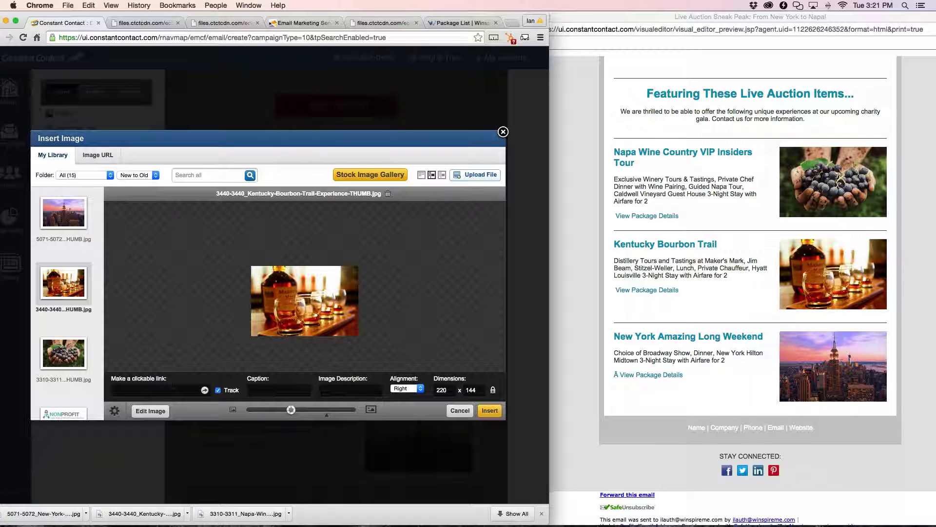
click(156, 389)
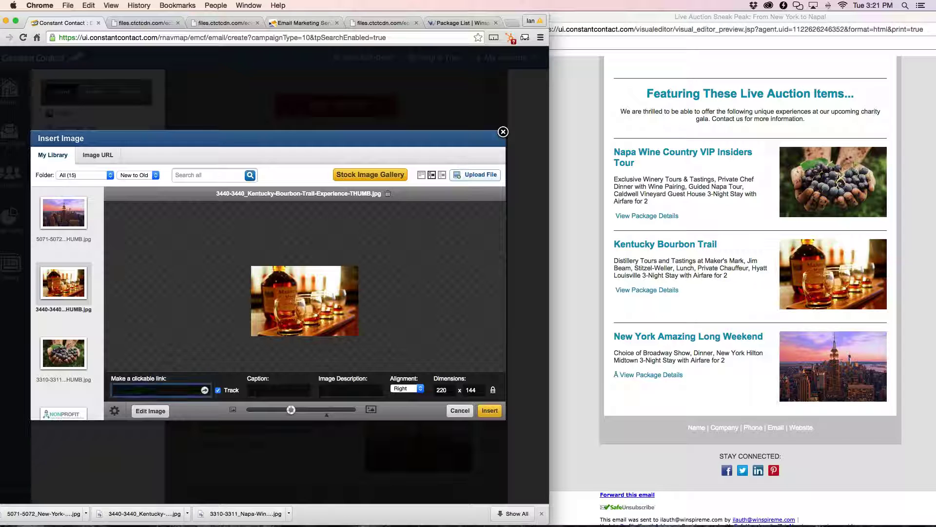
right_click(140, 390)
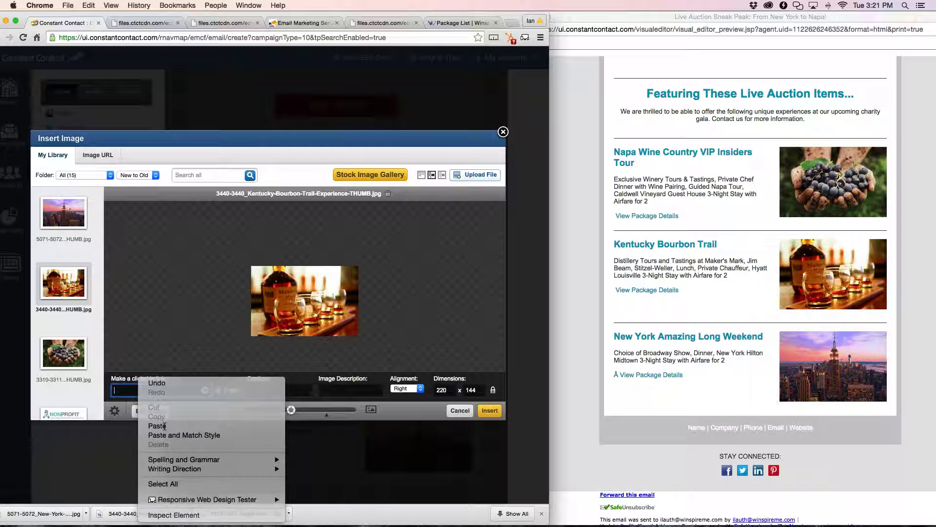
click(164, 426)
click(490, 410)
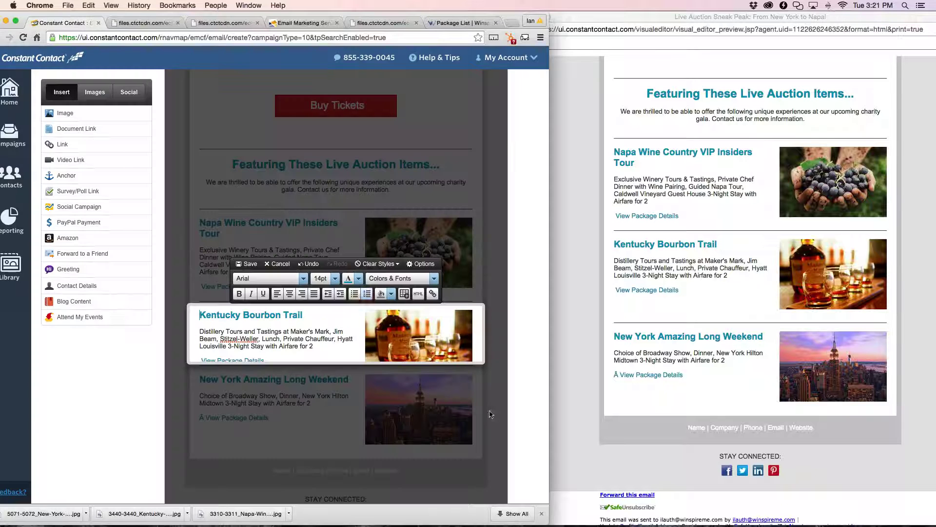
click(240, 265)
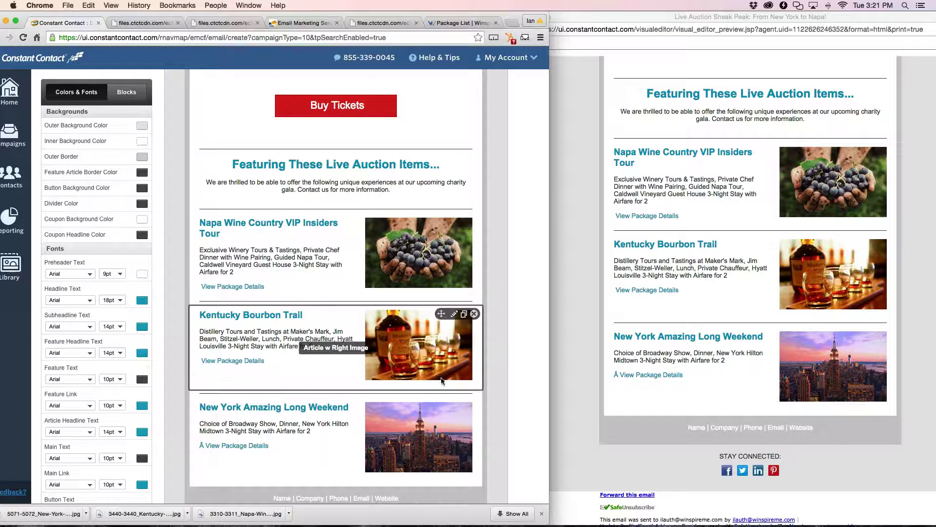
Open the New York Amazing Long Weekend package details from the printable version and copy the PDF's web address.
scroll(442, 381, down, 1)
click(724, 373)
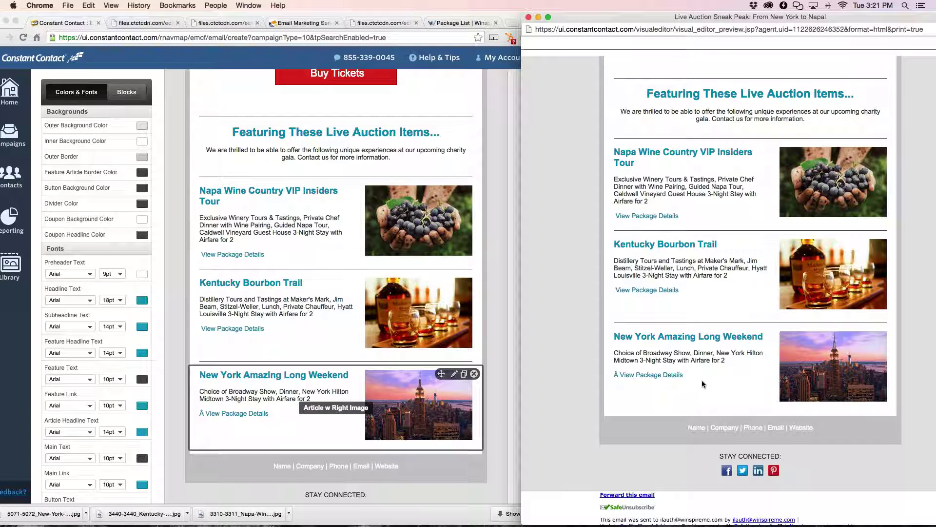
click(678, 374)
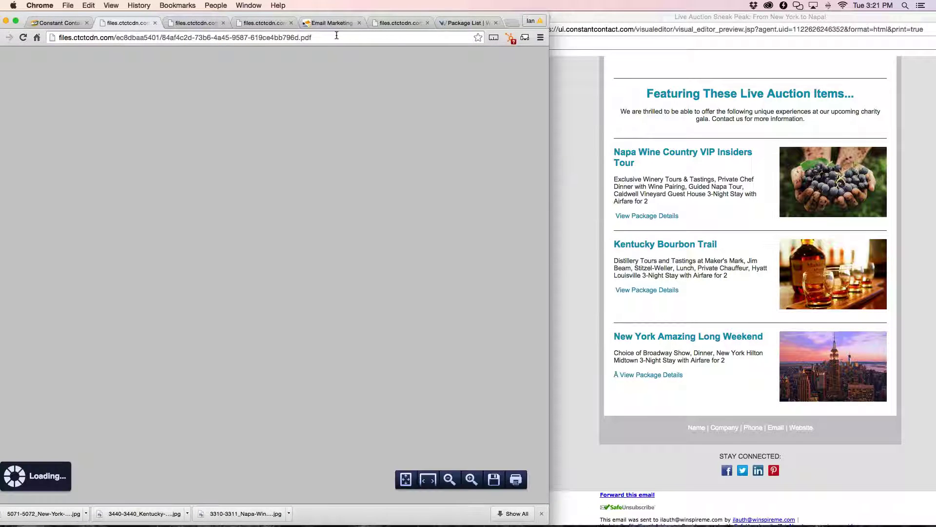
click(336, 36)
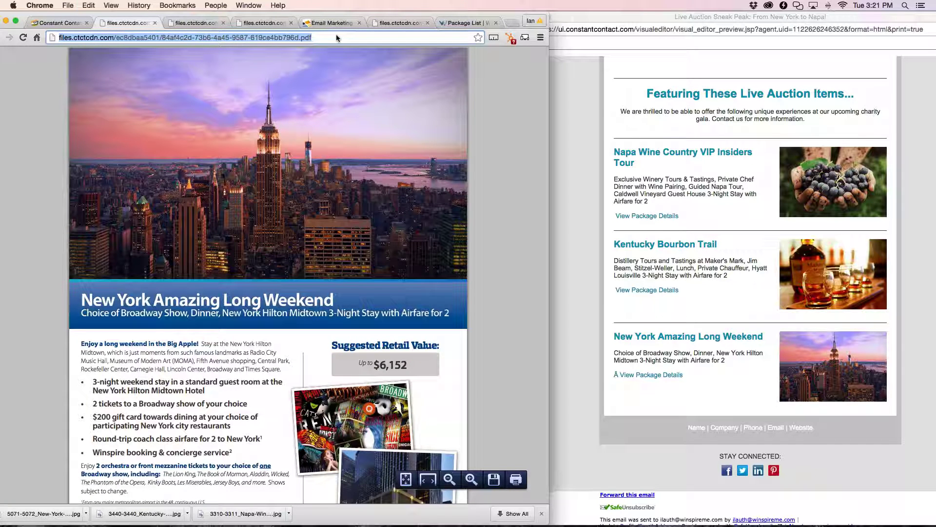
In the newsletter editor, make the New York Amazing Long Weekend article's image a clickable link to the copied PDF address and save the block.
key(super+1)
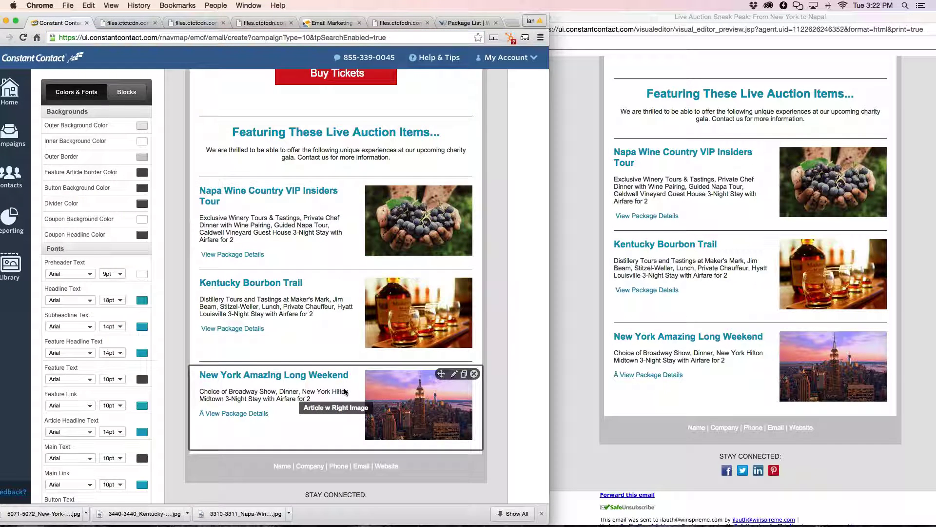
click(344, 393)
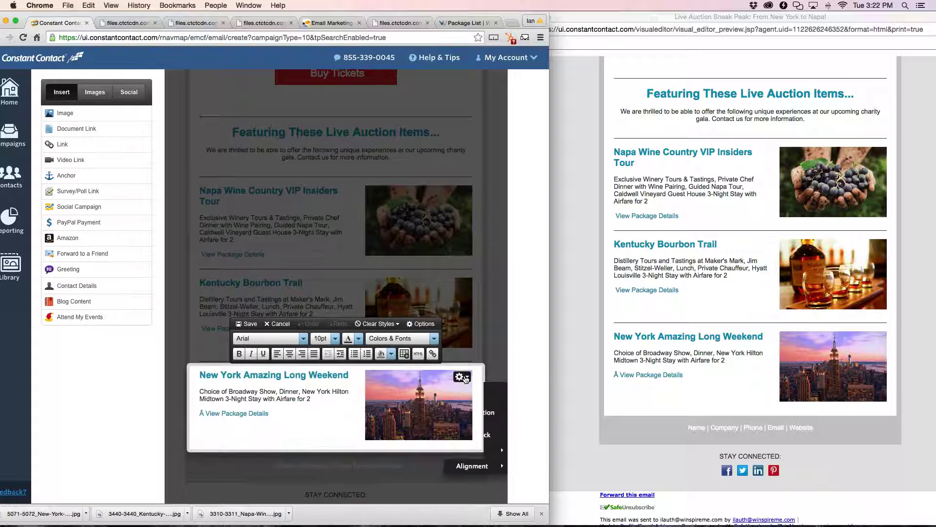
click(451, 378)
click(463, 388)
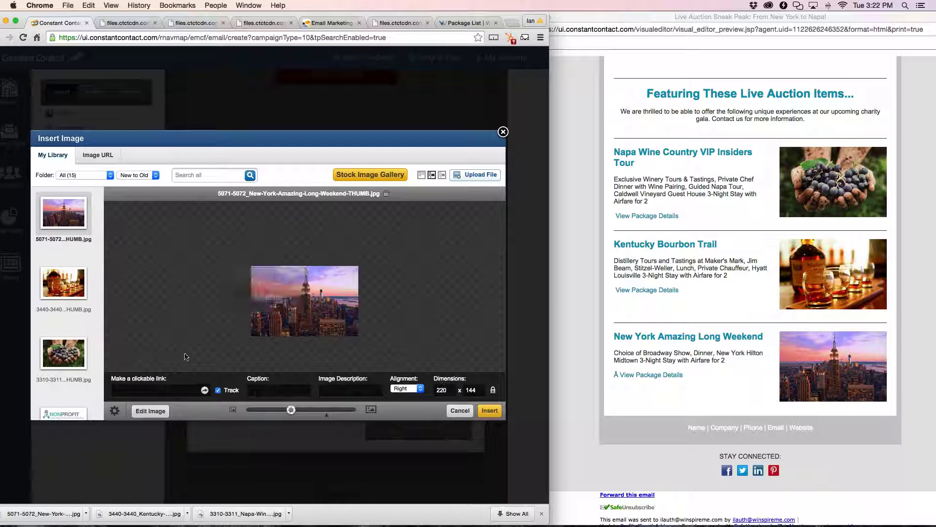
click(157, 390)
key(super+v)
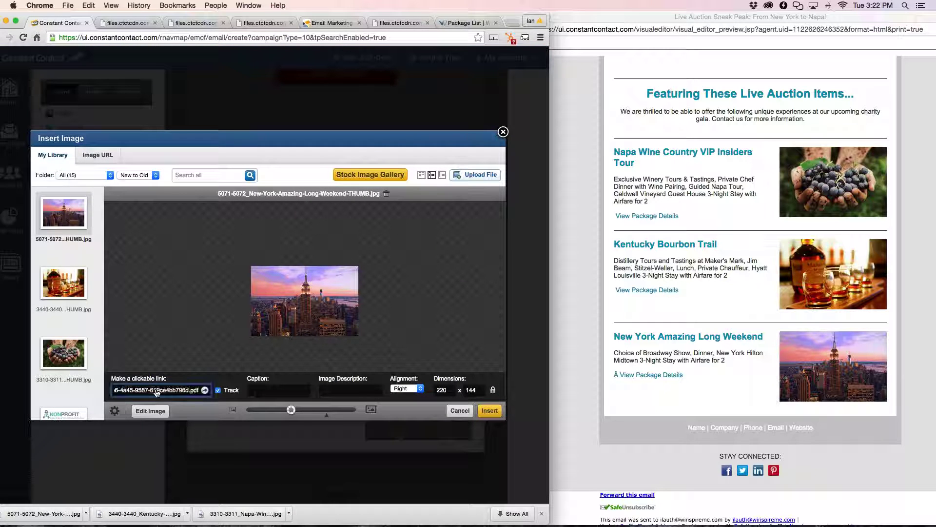
click(490, 410)
click(248, 323)
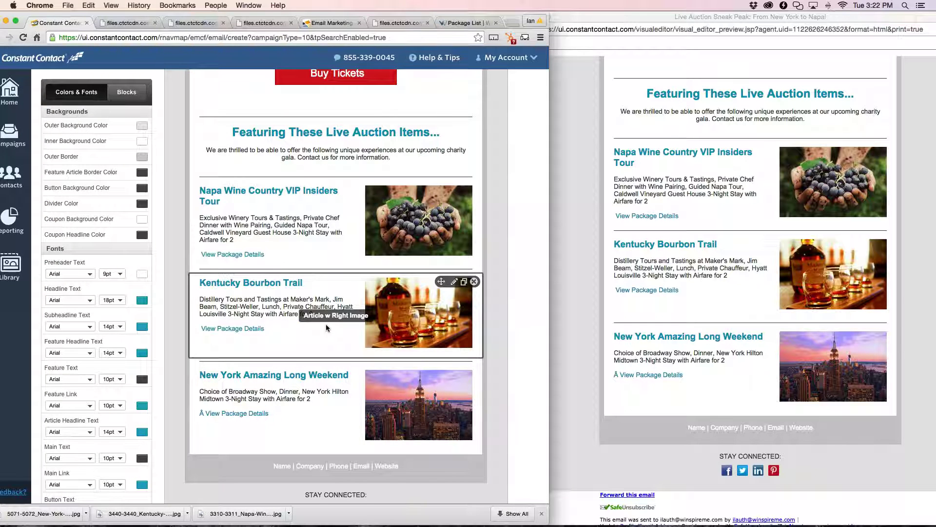
Review the newsletter from the auction items up to the header in the editor and in the printable version.
scroll(325, 327, up, 5)
scroll(326, 328, up, 2)
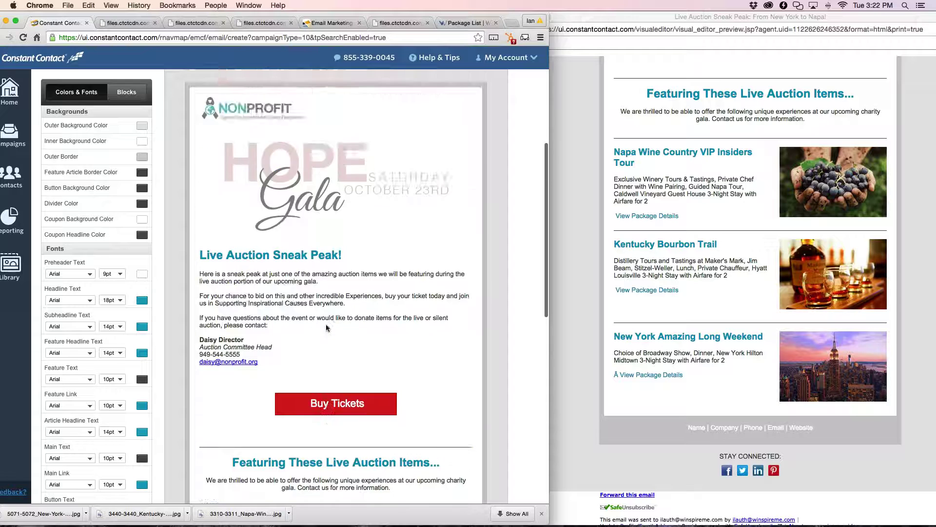
scroll(327, 327, up, 5)
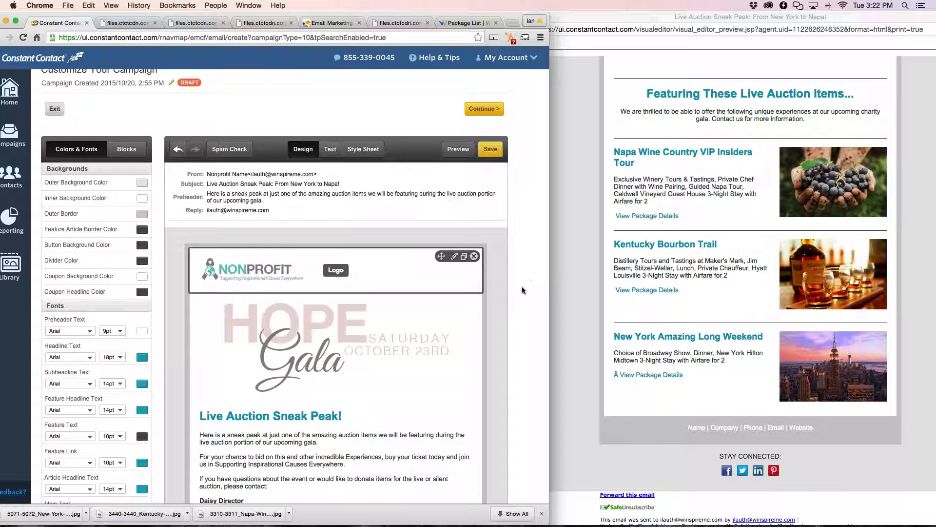
scroll(521, 287, down, 3)
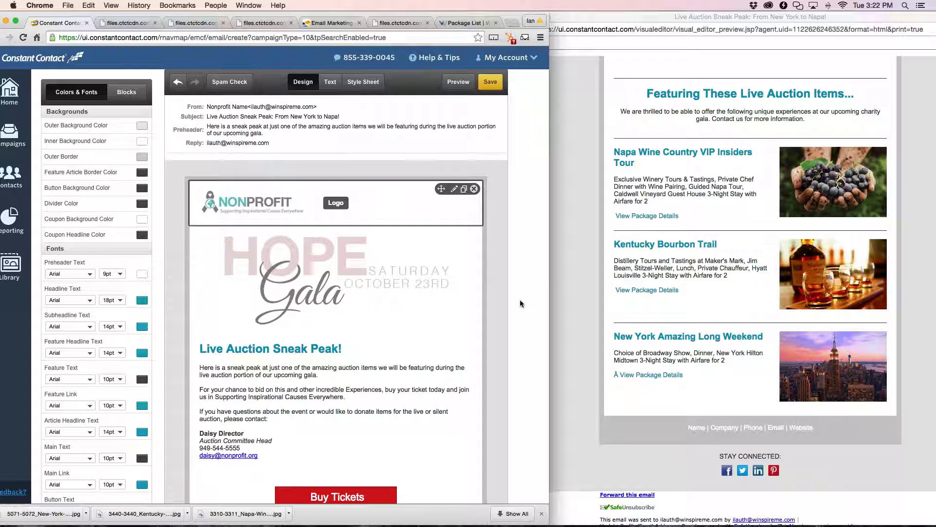
scroll(520, 304, up, 3)
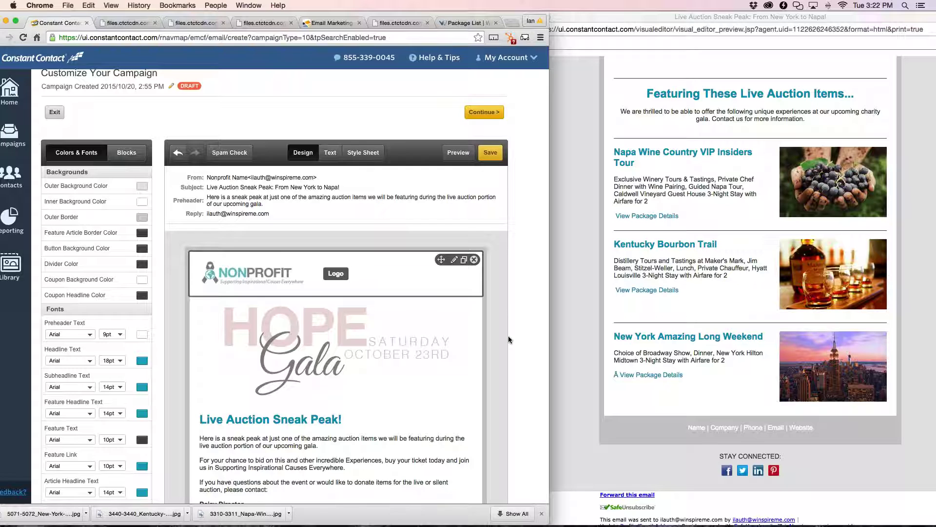
scroll(508, 335, down, 1)
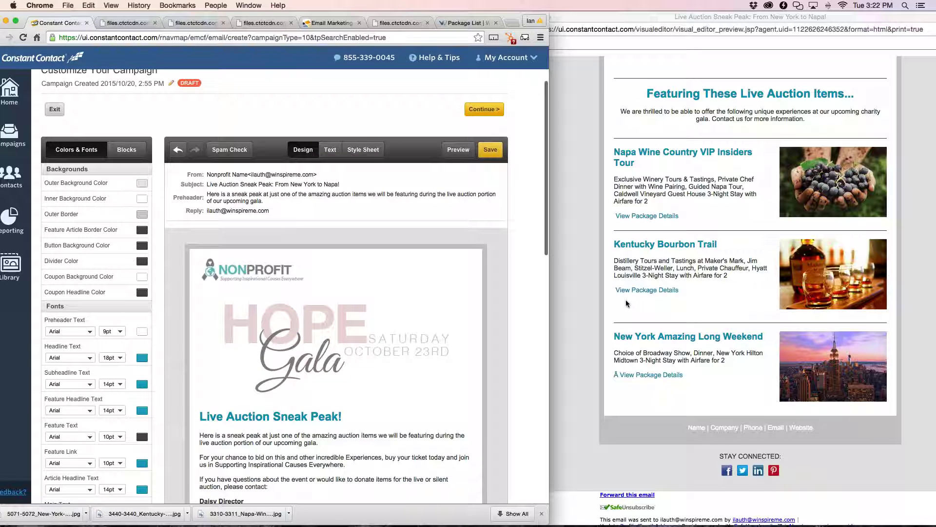
scroll(575, 298, up, 10)
click(575, 297)
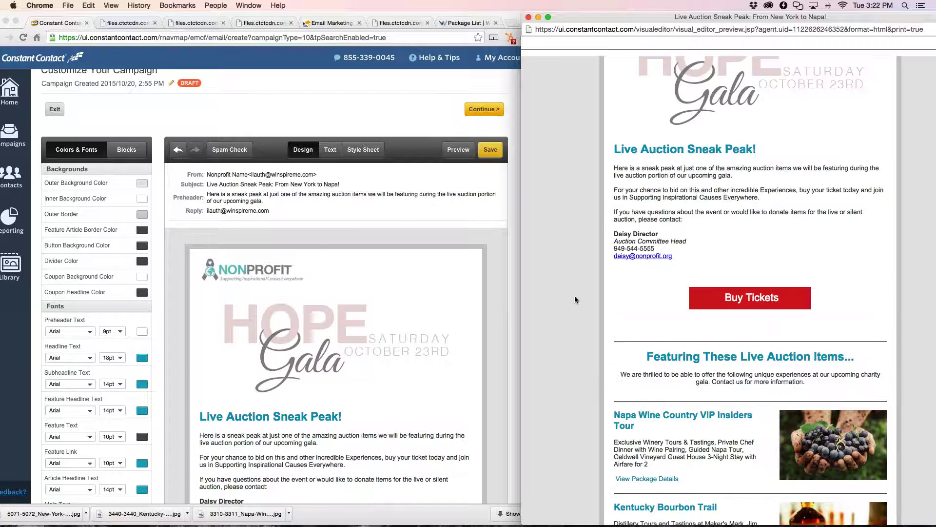
scroll(575, 295, up, 1)
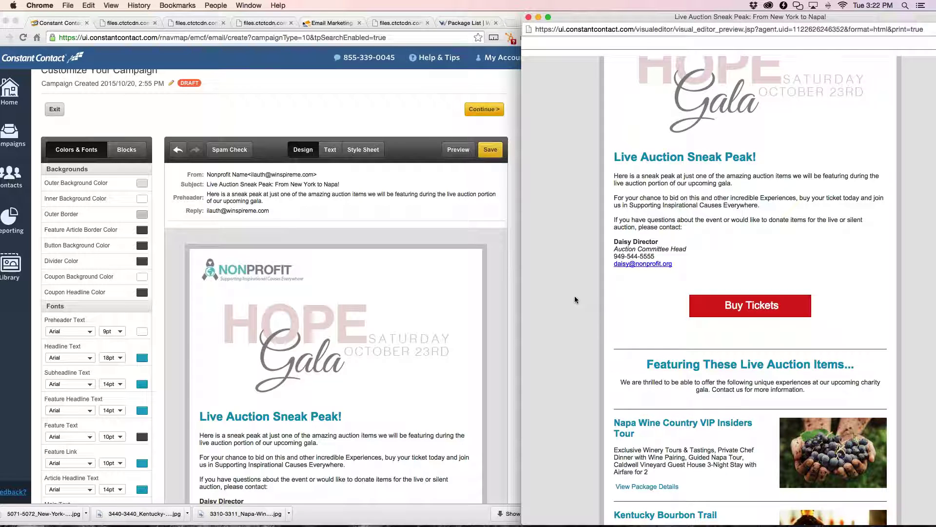
scroll(576, 312, up, 5)
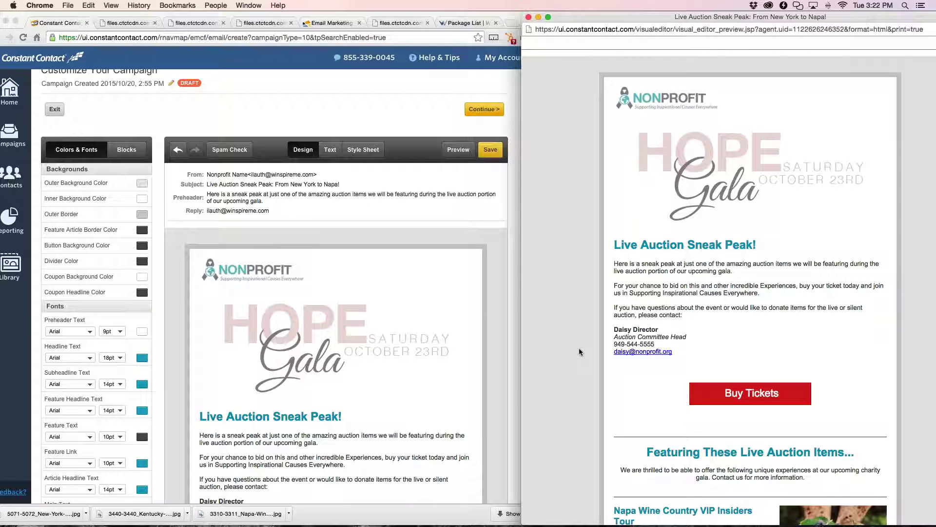